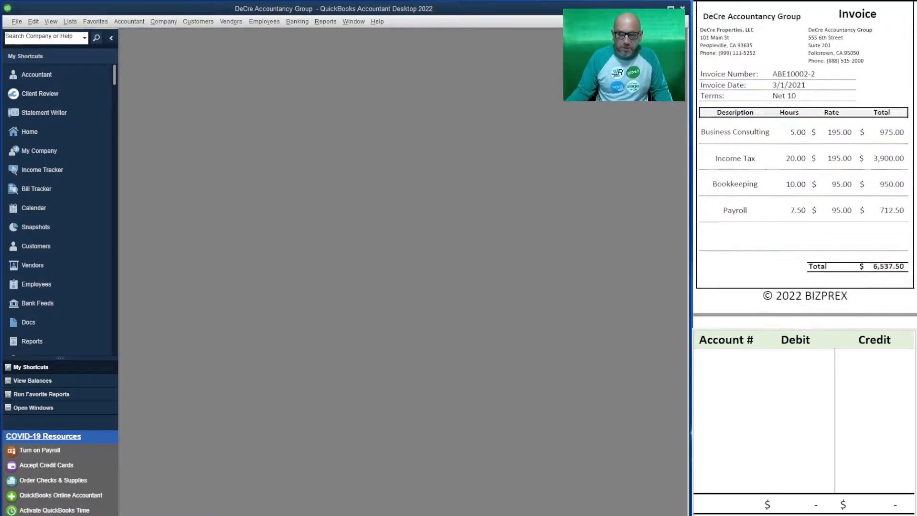
Step: Start a new invoice on the Time & Expense Invoice template for the customer DeCre Properties, LLC
left_click(198, 21)
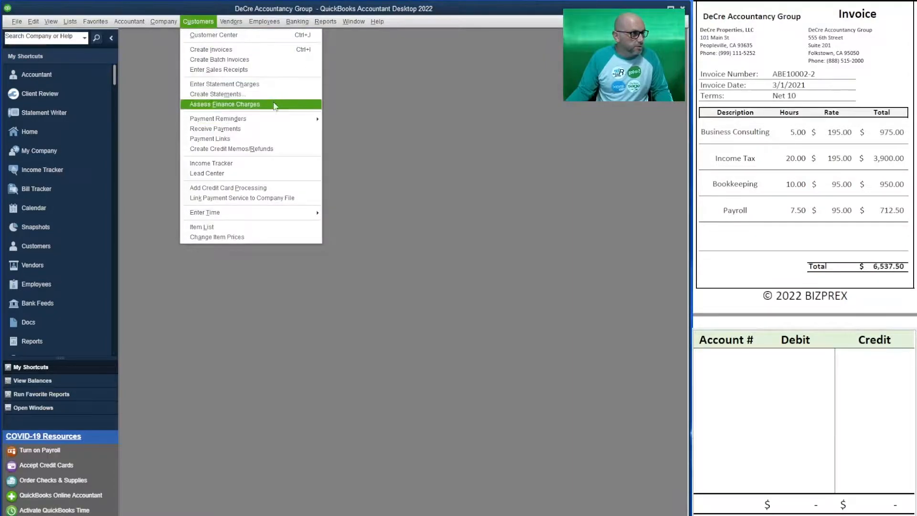
left_click(270, 49)
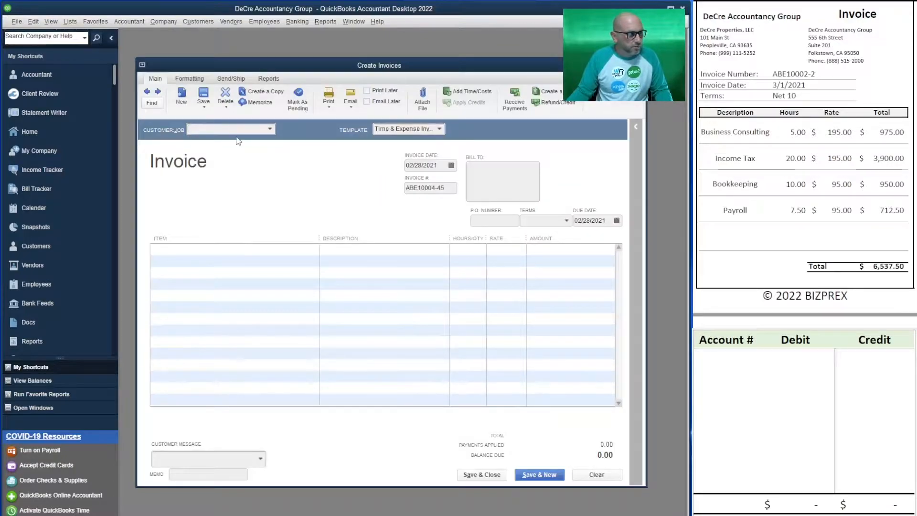
left_click(439, 128)
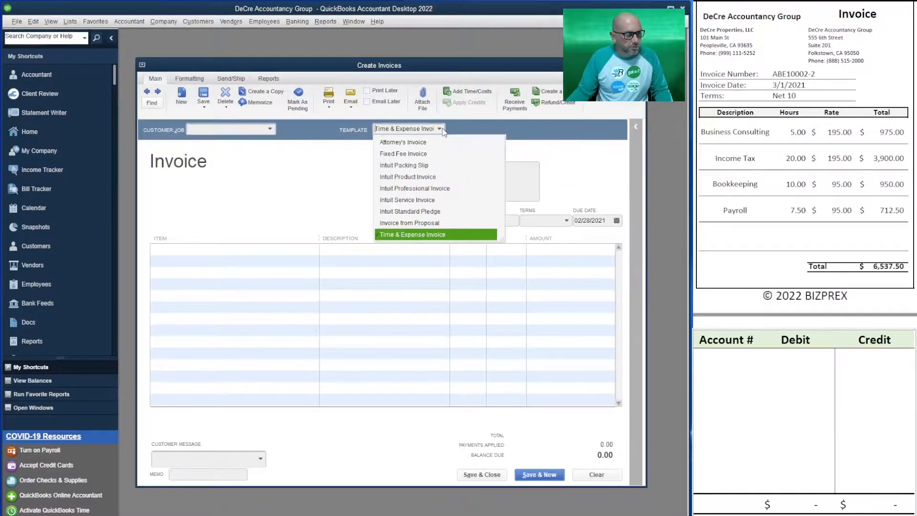
left_click(443, 130)
left_click(214, 128)
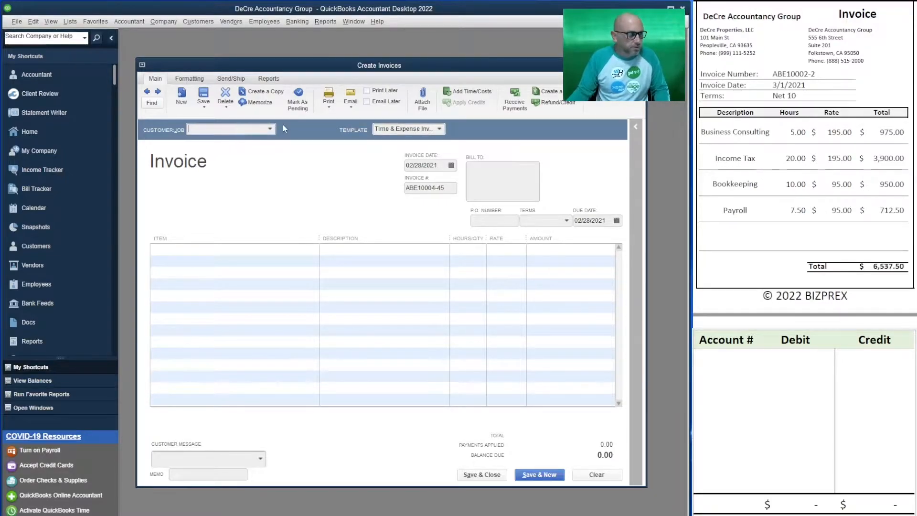
left_click(270, 130)
left_click(253, 177)
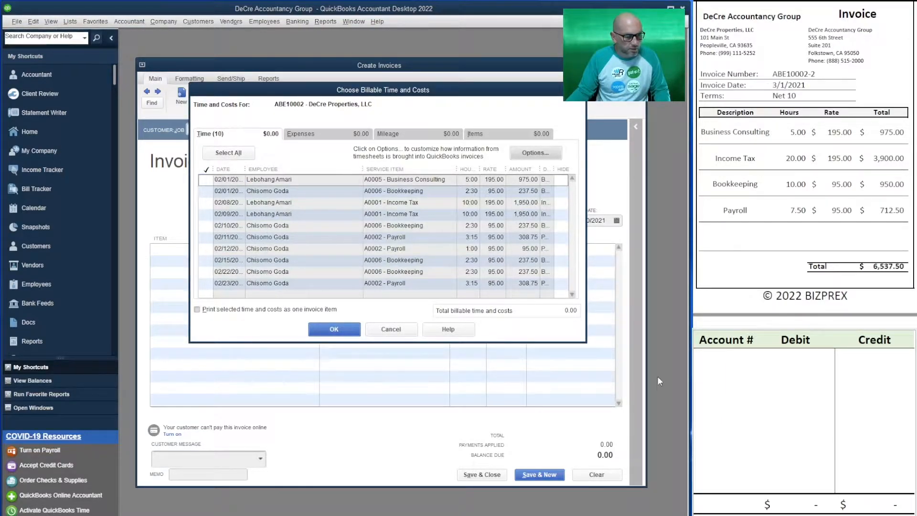
Step: Enlarge the billable time list, select all of the customer's time entries and bring them into the invoice
left_click_drag(577, 342, 591, 375)
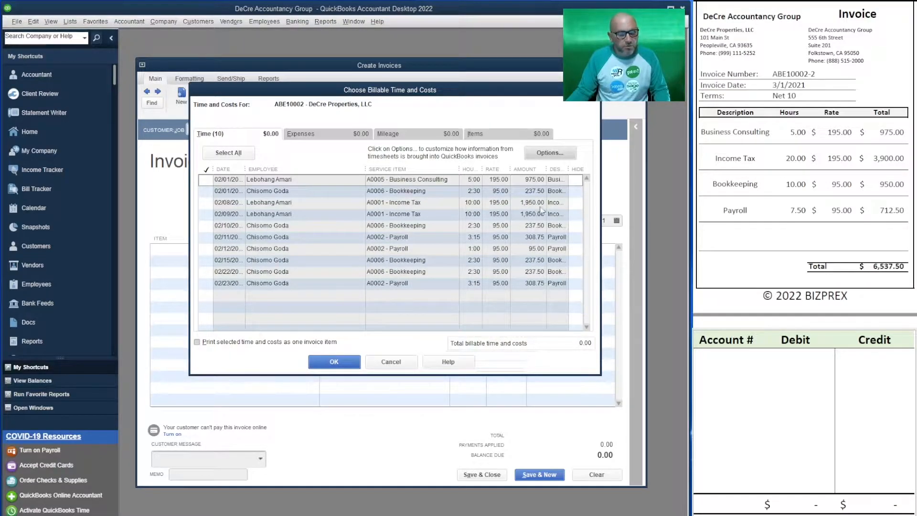
left_click(229, 154)
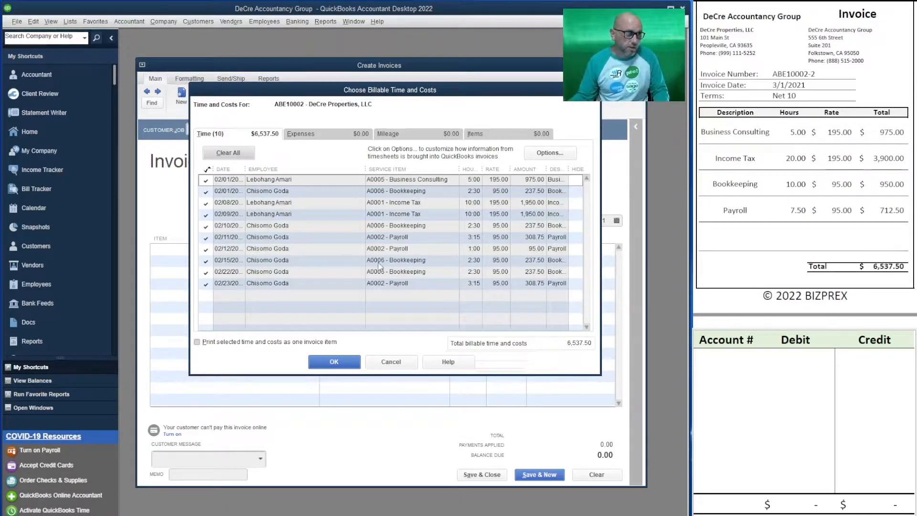
left_click(326, 361)
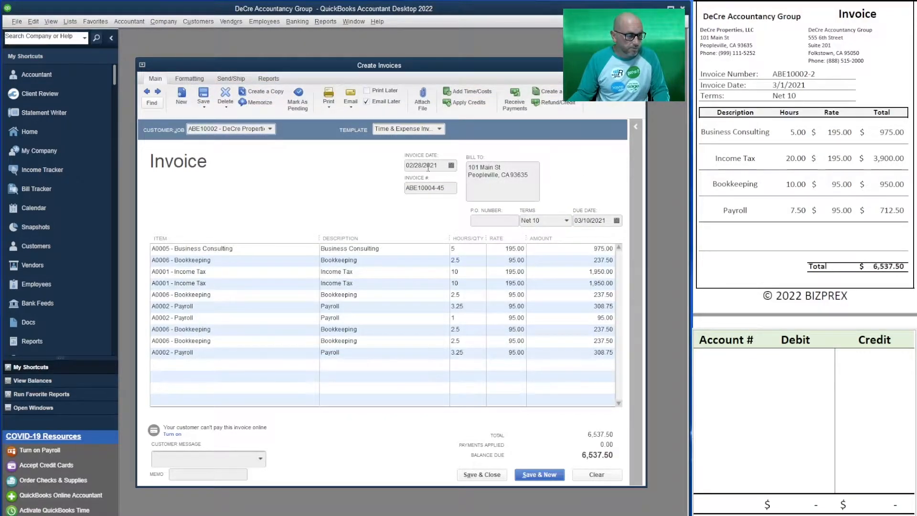
Step: Set the invoice date to 03/01/2021
left_click(452, 165)
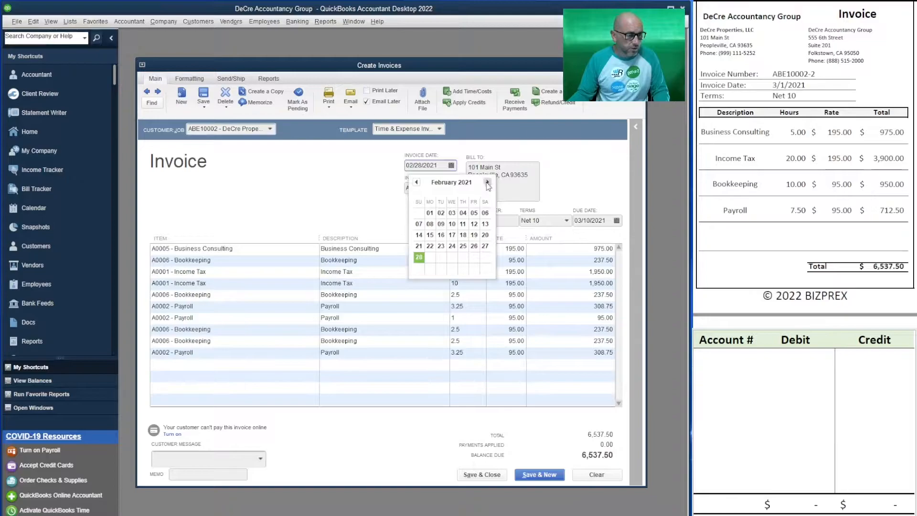
left_click(487, 182)
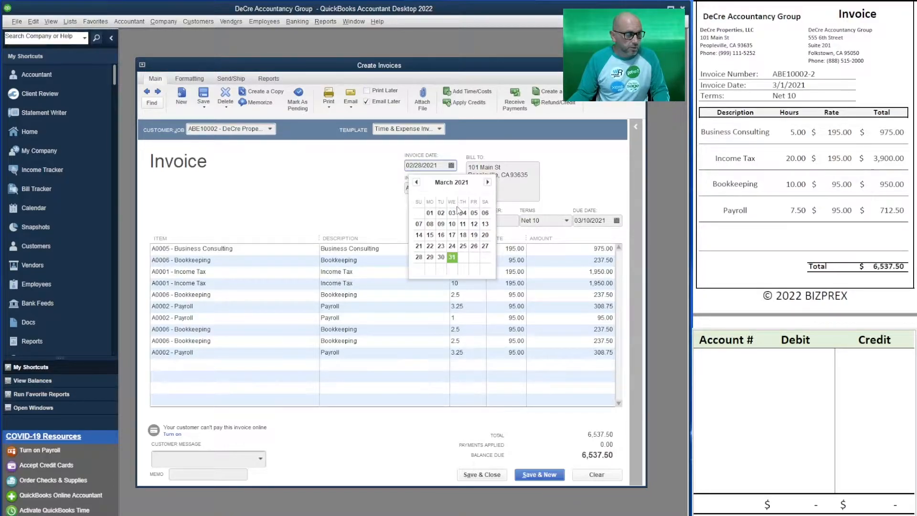
left_click(434, 213)
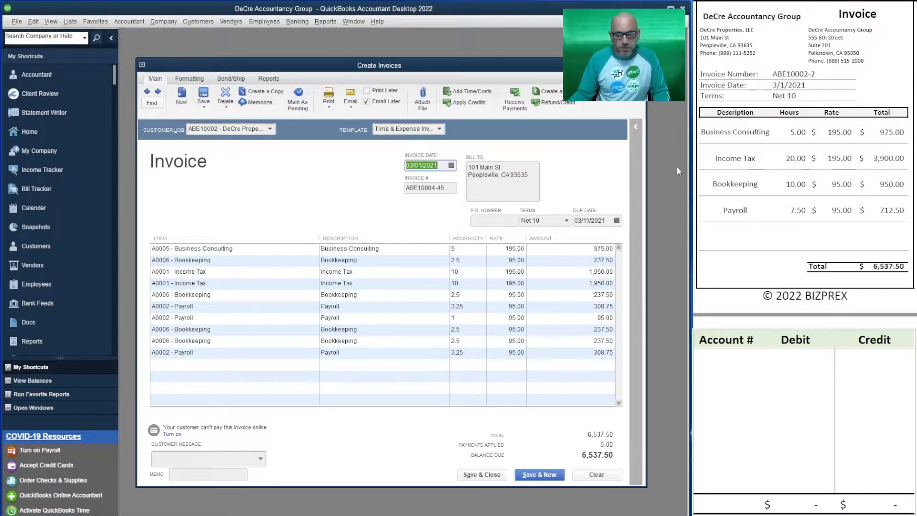
Step: Replace the invoice number with the one copied from the source invoice and turn off Email Later
left_click_drag(817, 74, 773, 74)
key("ctrl+c")
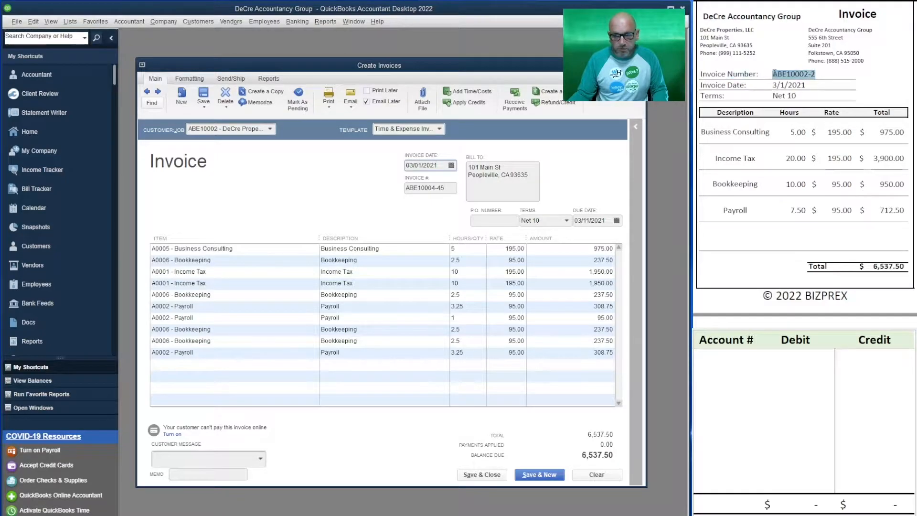
left_click_drag(447, 188, 364, 168)
key("ctrl+v")
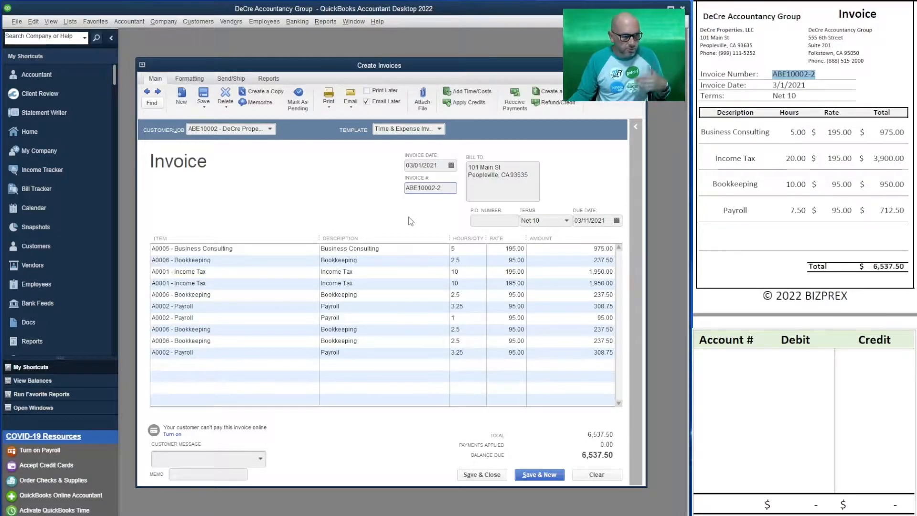
left_click(367, 102)
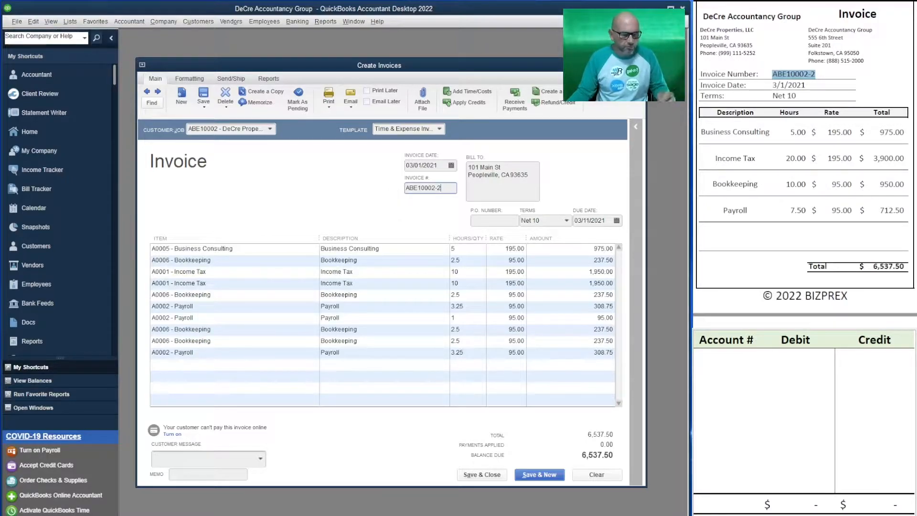
Step: Record a debit of 6537.50 to account 11000 in the first row of the T-account table
left_click(729, 361)
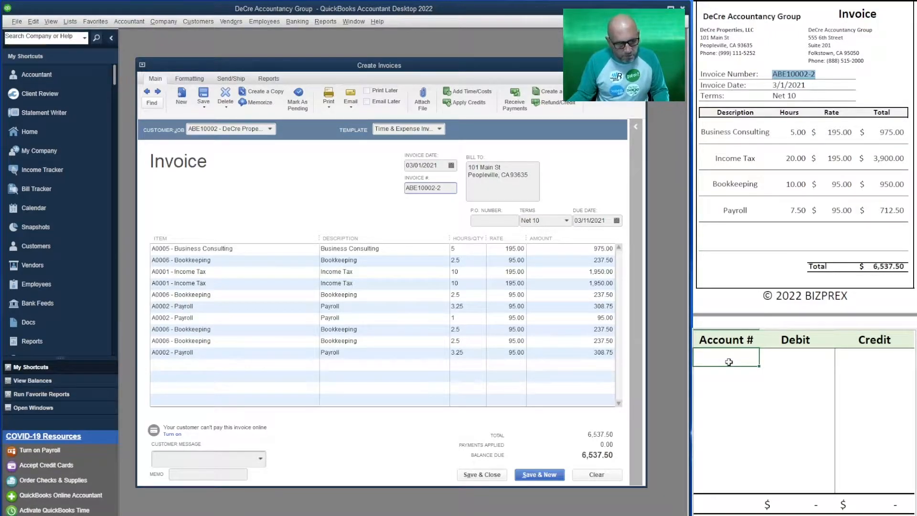
type("11000")
key("Tab")
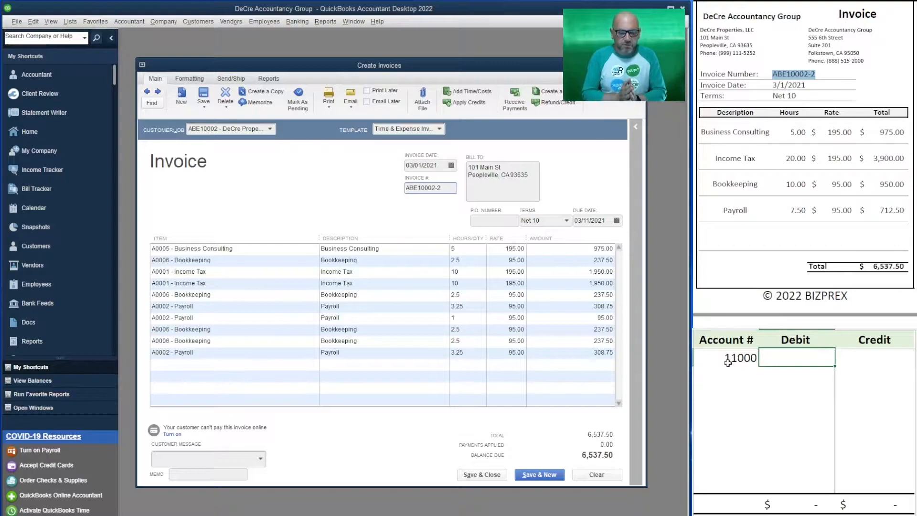
type("6537.50")
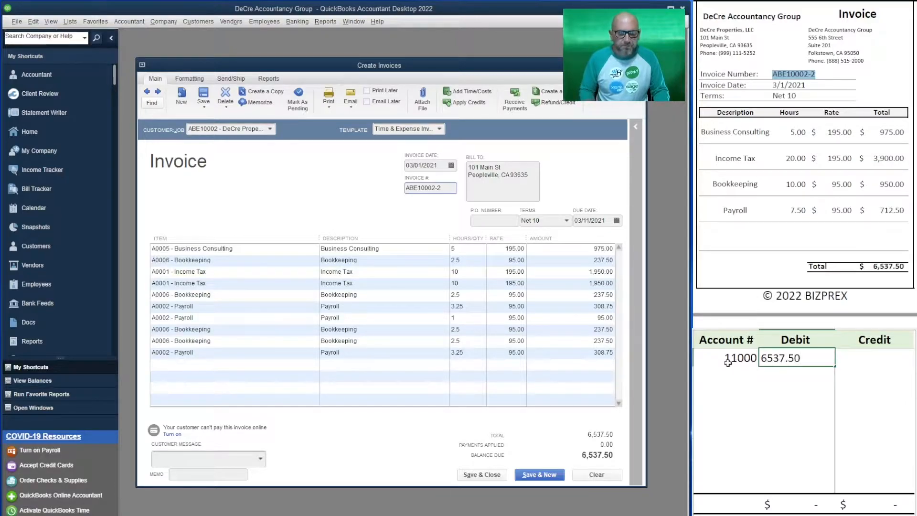
key("Return")
Step: Enter account 41000 in the second row of the T-account table and move to its credit cell
left_click(735, 378)
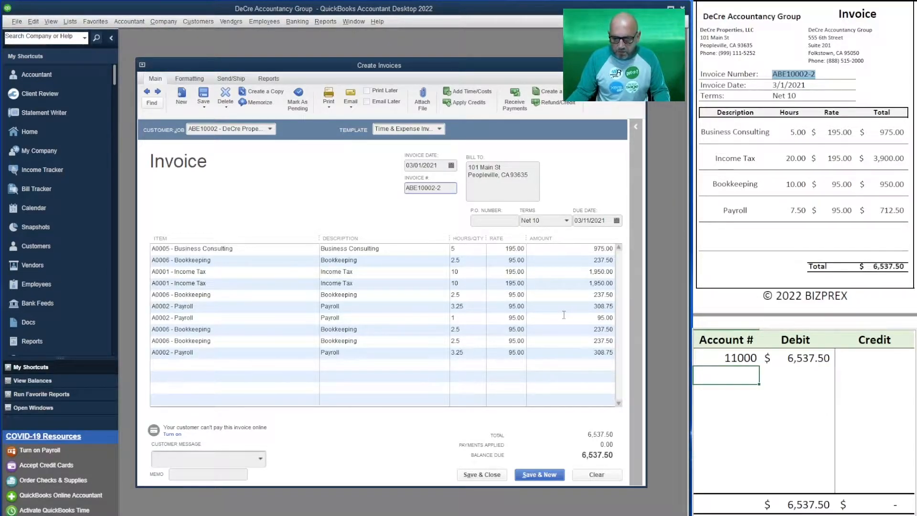
type("41")
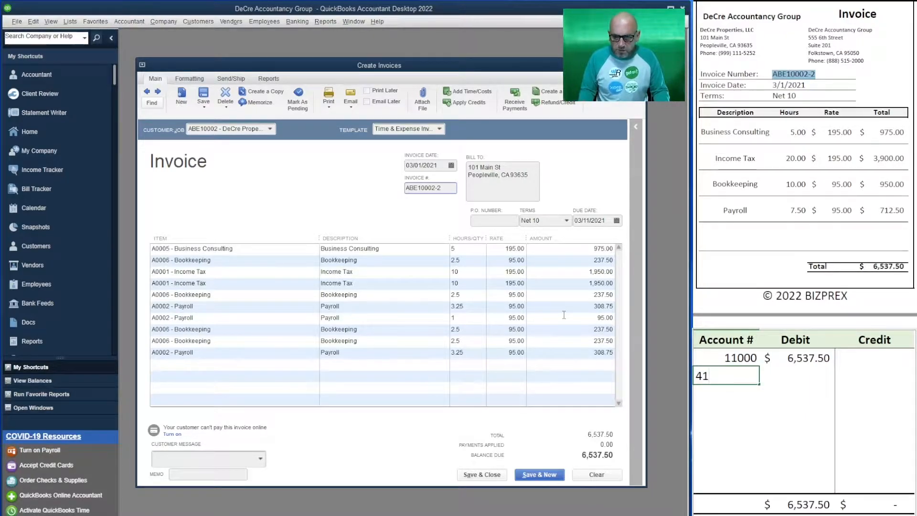
type("000")
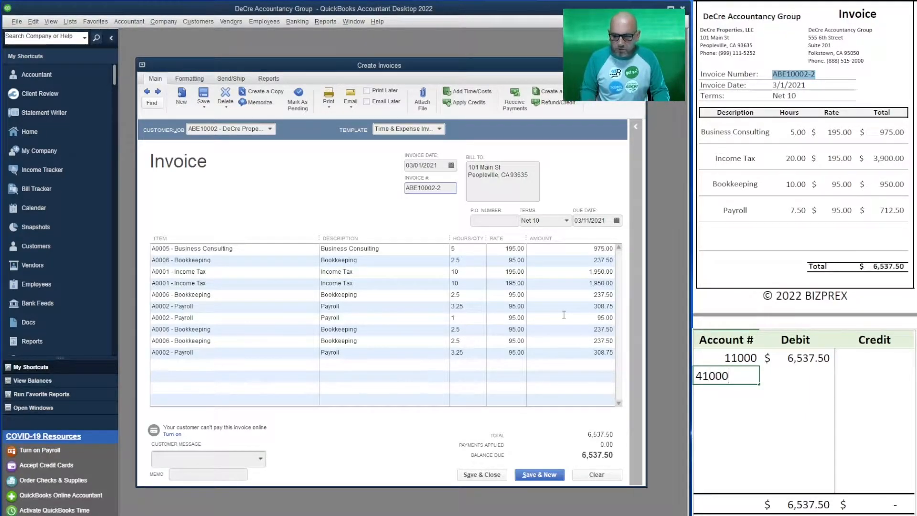
key("Tab")
key("Tab")
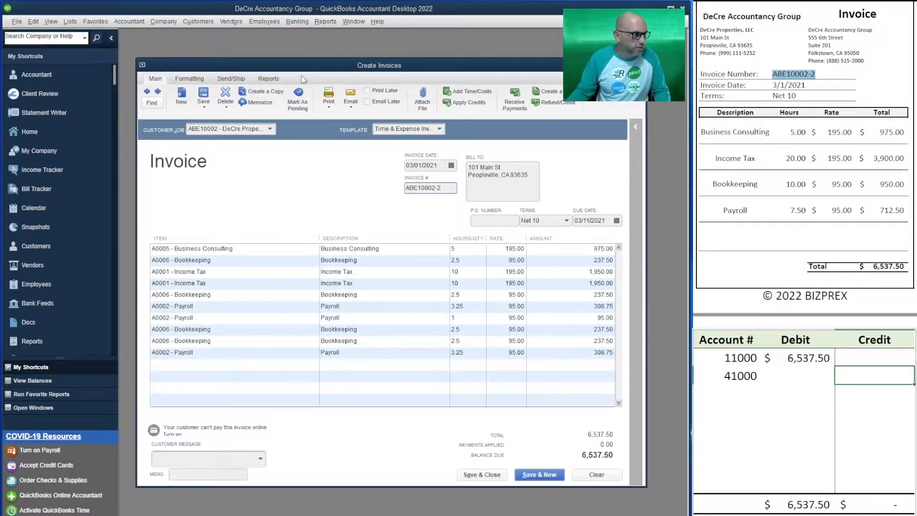
Step: Check the services revenue accounts in the Chart of Accounts, minimize it, and enter a credit of 6537.50 for account 41000
left_click(70, 21)
left_click(111, 34)
scroll(293, 323, "down", 7)
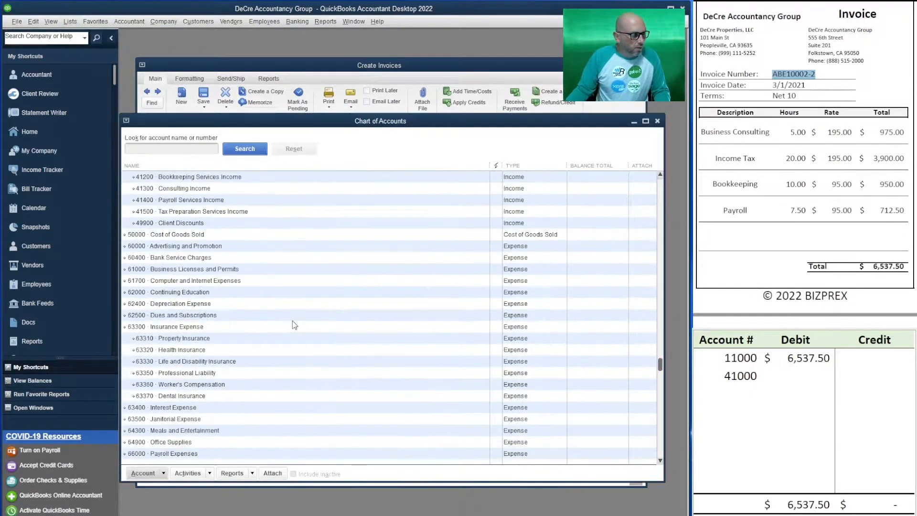
scroll(242, 280, "up", 2)
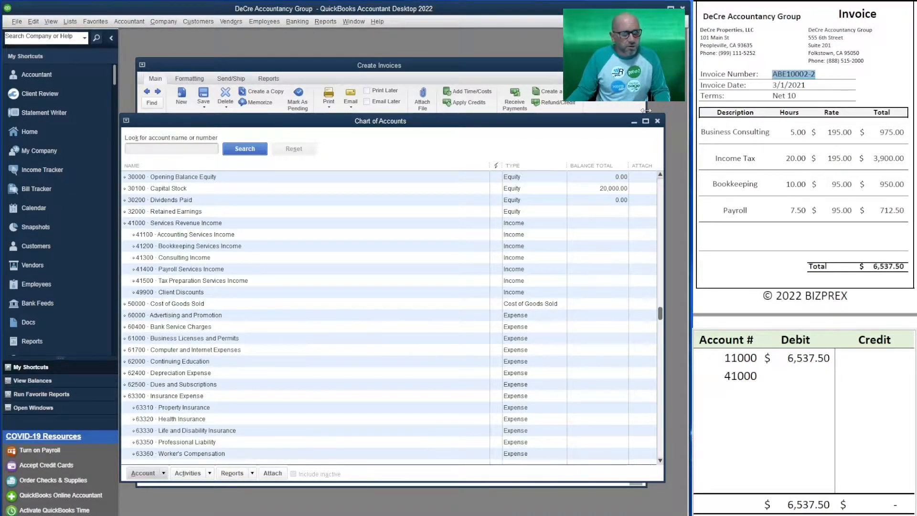
left_click(634, 121)
left_click(874, 377)
type("6")
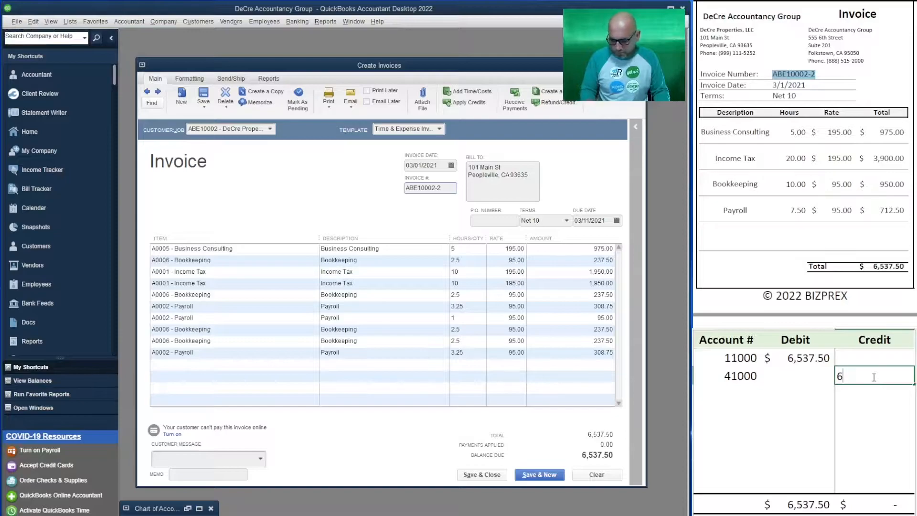
type("3537.50")
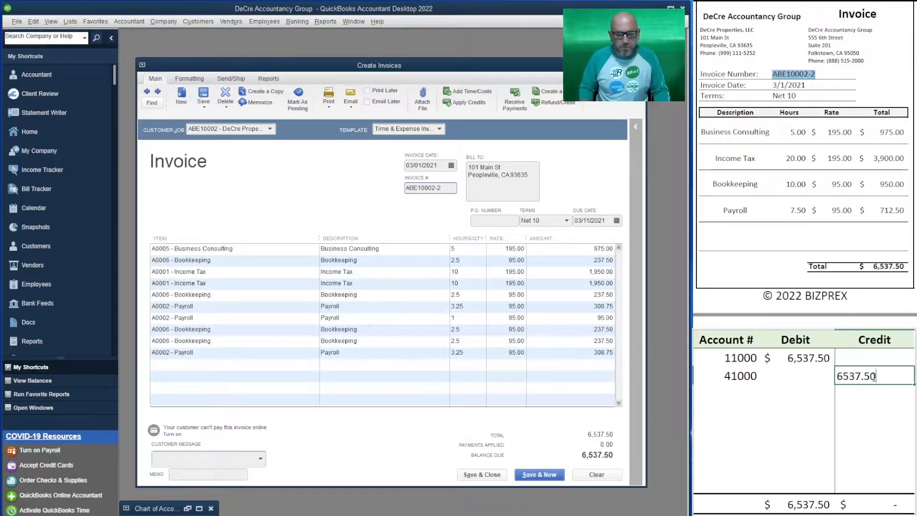
key("Return")
key("ctrl+v")
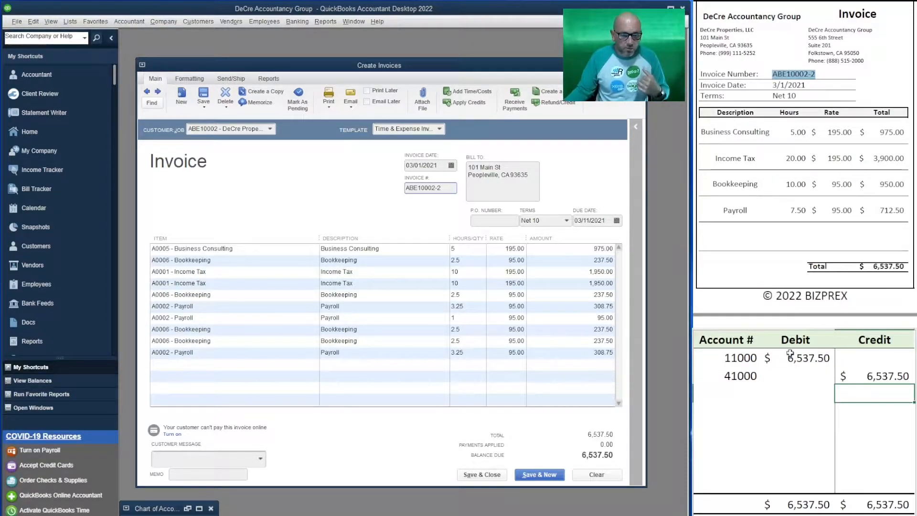
Step: Save the DeCre Properties invoice with its number kept and continue to a new blank invoice
left_click(543, 477)
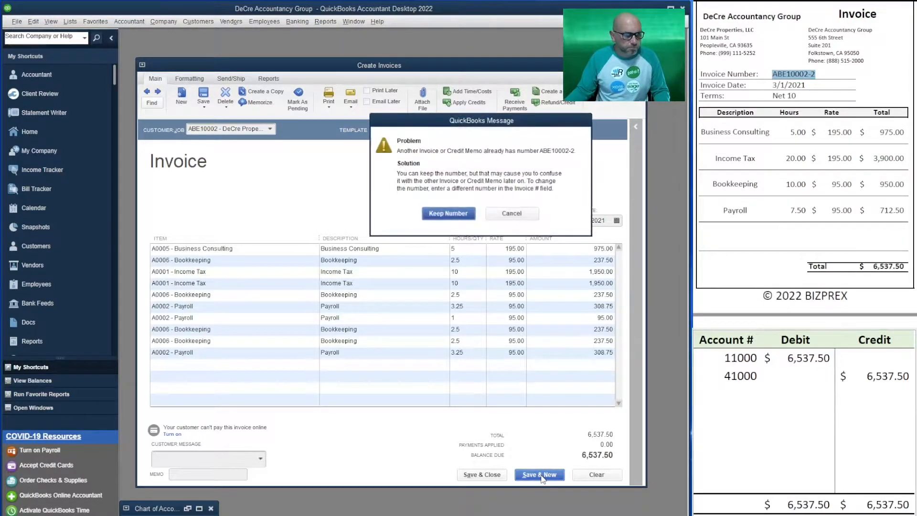
left_click(442, 215)
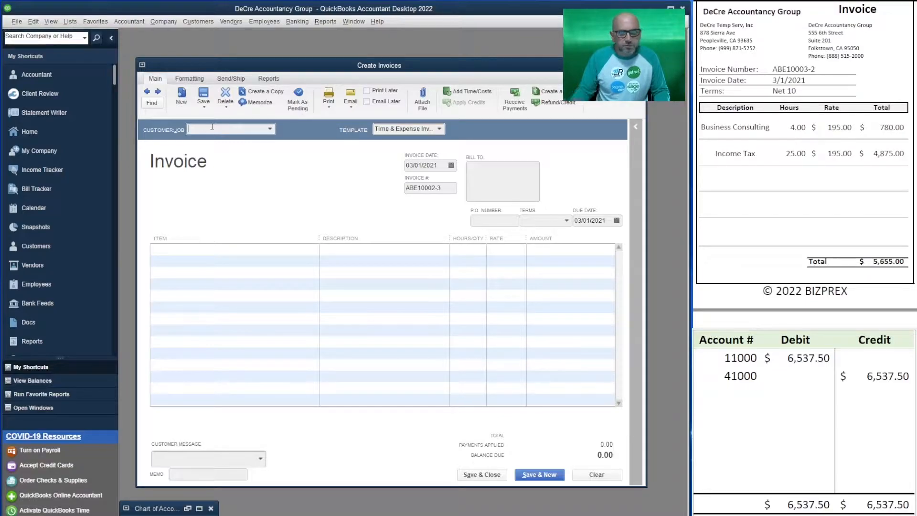
Step: Choose DeCre Temp Serv, Inc as the customer and bring all of its billable time into the invoice
type("temp")
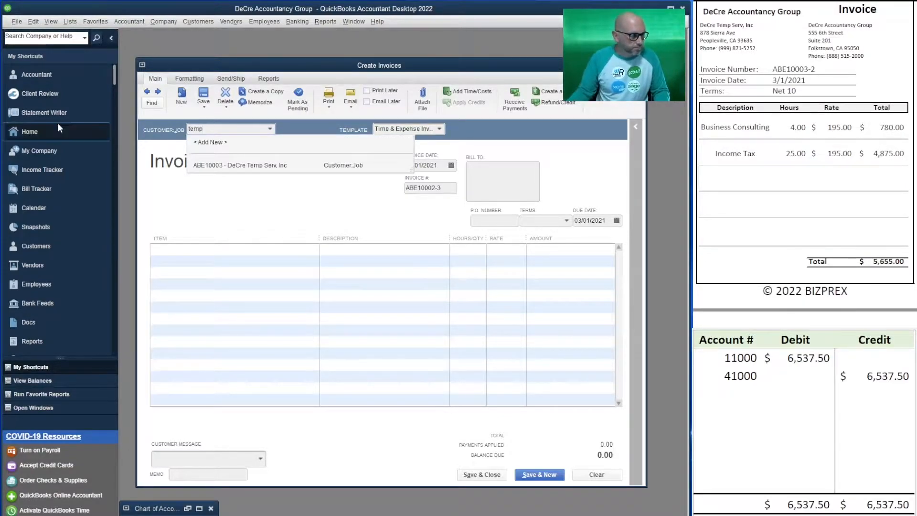
left_click(285, 166)
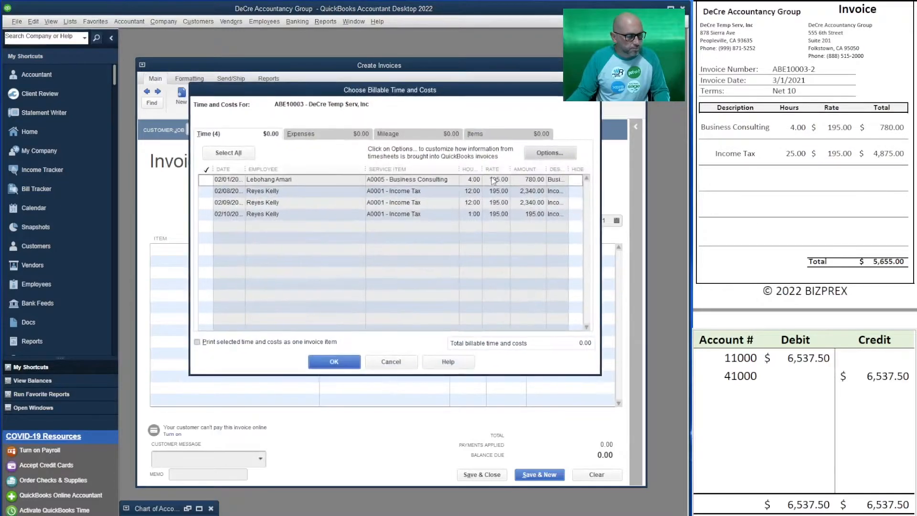
left_click(228, 152)
left_click(334, 362)
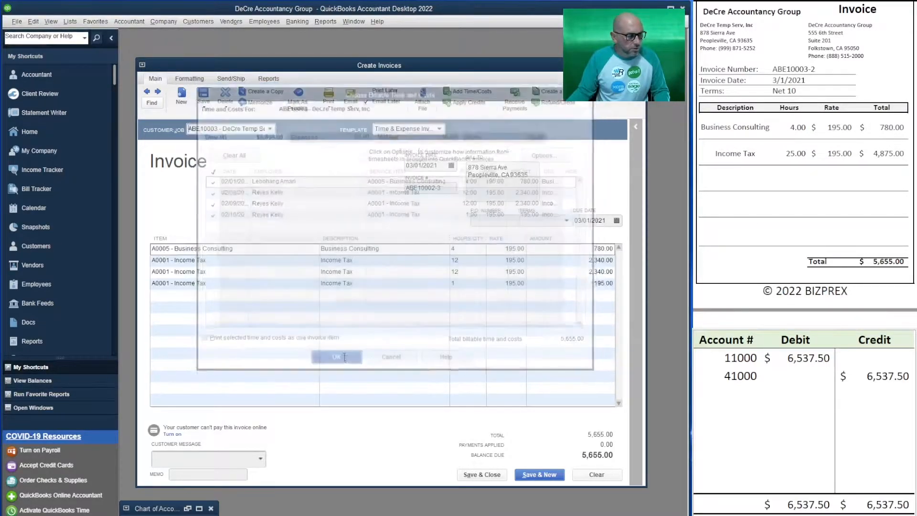
Step: Change the invoice number to match the source invoice and set the terms to Net 10
left_click(451, 192)
key("BackSpace")
key("BackSpace")
key("BackSpace")
type("3-")
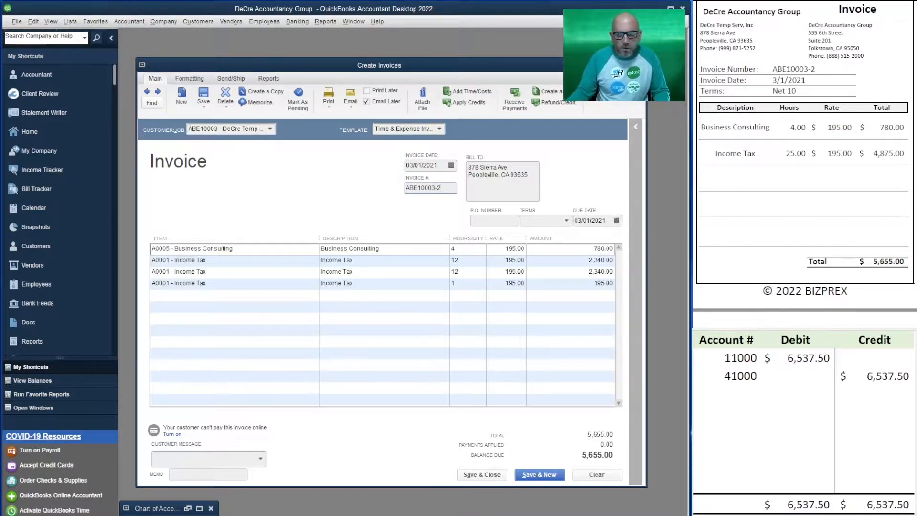
left_click(567, 220)
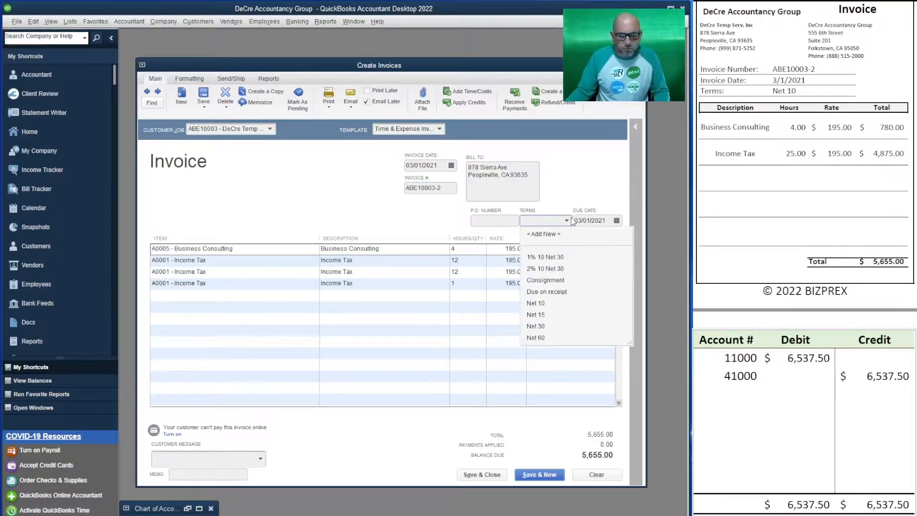
left_click(552, 305)
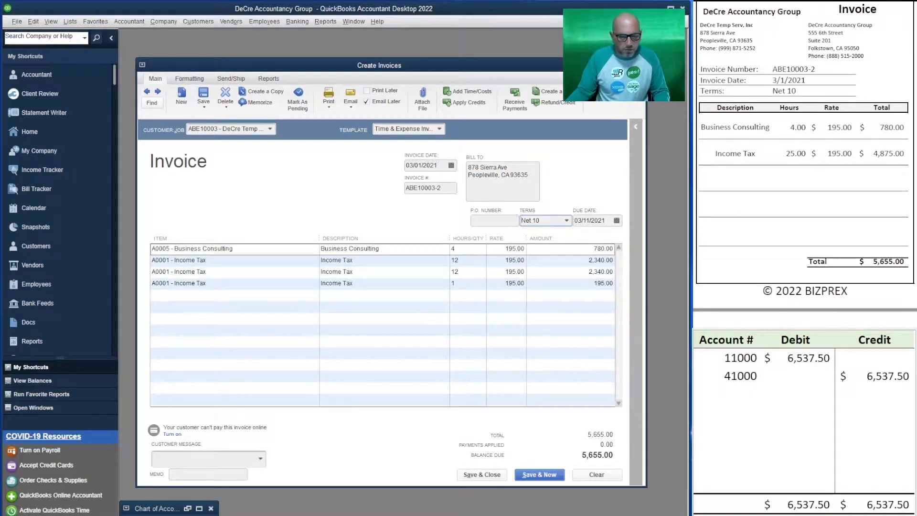
Step: Set the debit for account 11000 and the credit for account 41000 in the T-account table to 5655
left_click(787, 362)
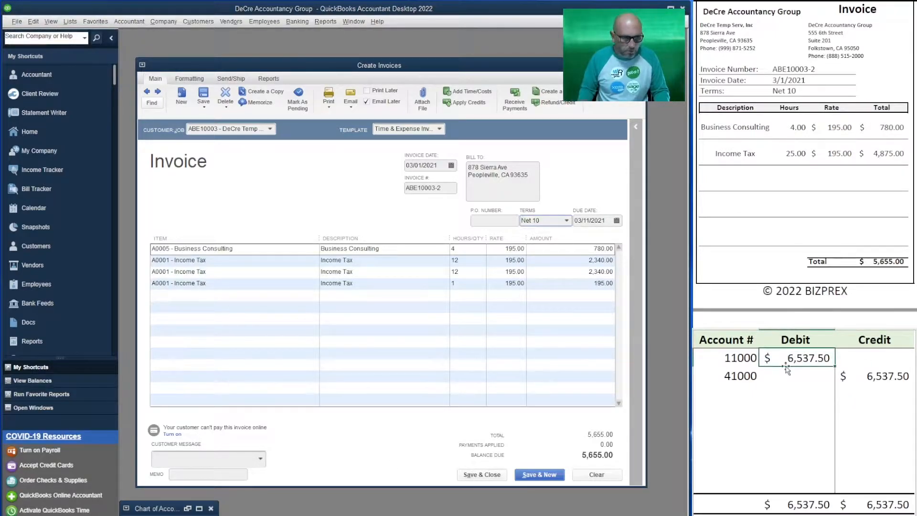
type("5655")
key("ctrl+Return")
key("Down")
key("Right")
type("5655")
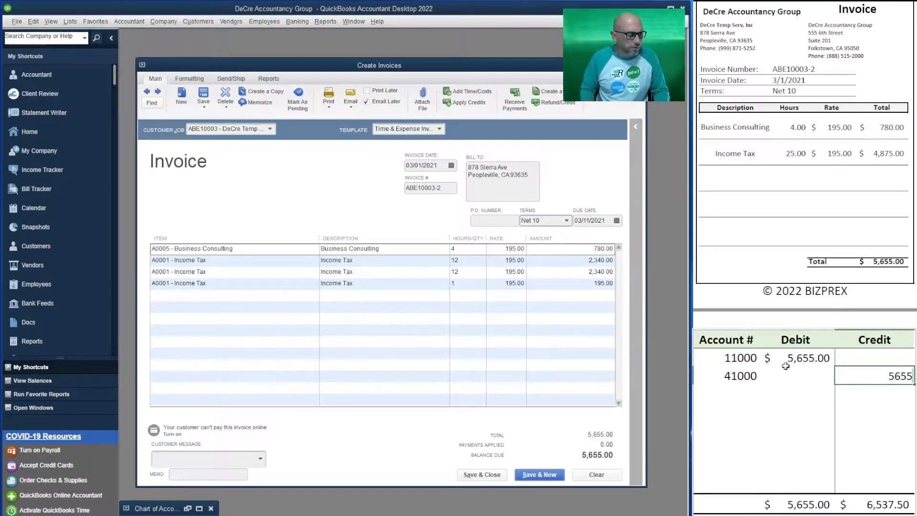
key("Return")
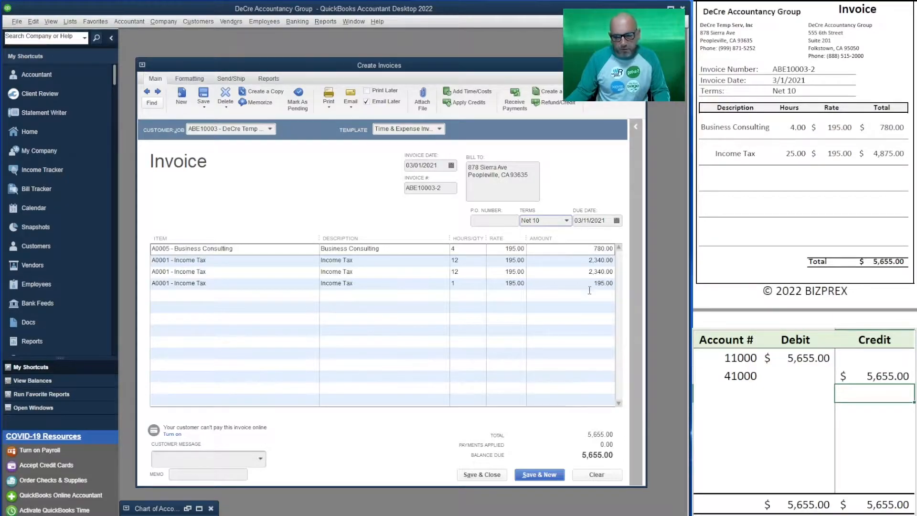
Step: Change the T-account table's credit account to 41500 and add account 41100 in the row below
left_click(748, 380)
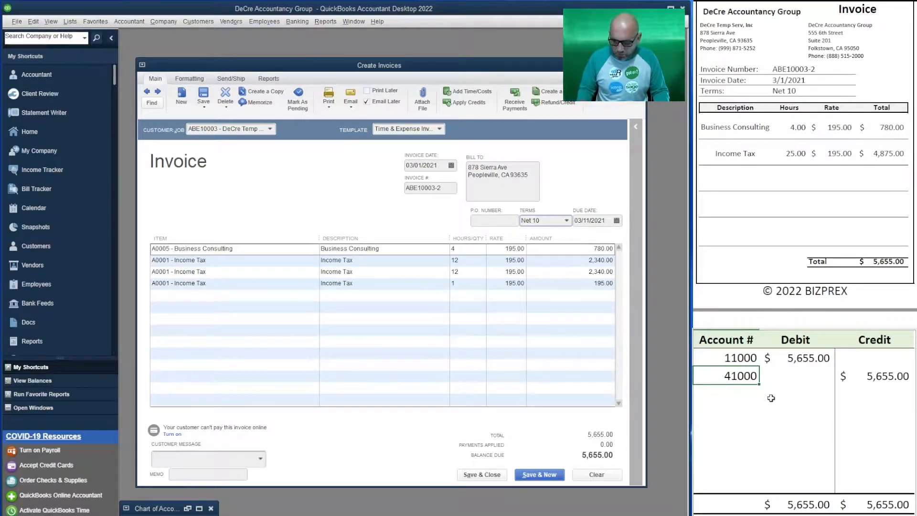
type("41500")
key("Return")
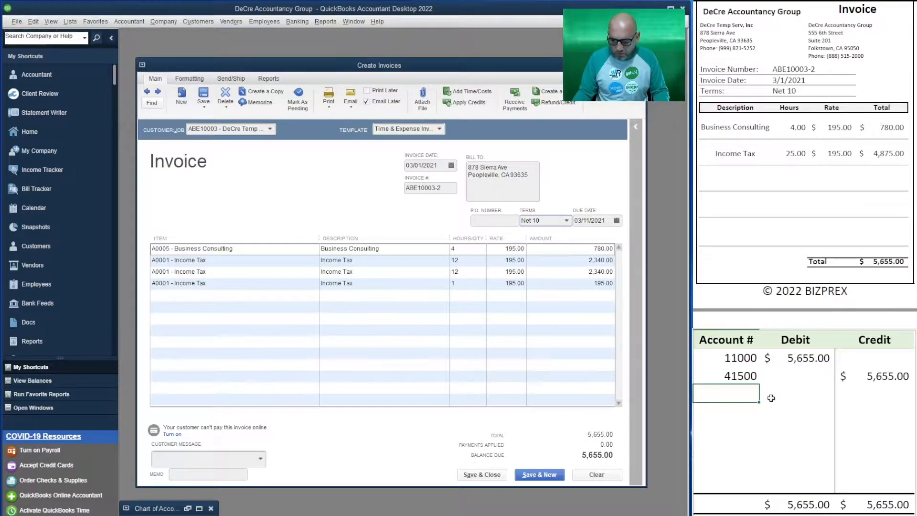
type("41100")
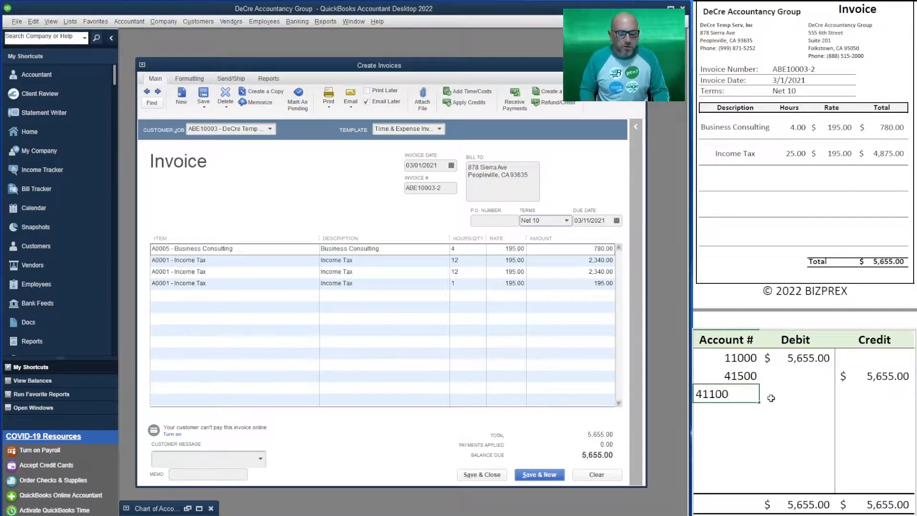
Step: Split the credit by entering 780 for account 41100 and =2340+2340+195 for account 41500
key("Right")
key("Up")
key("Right")
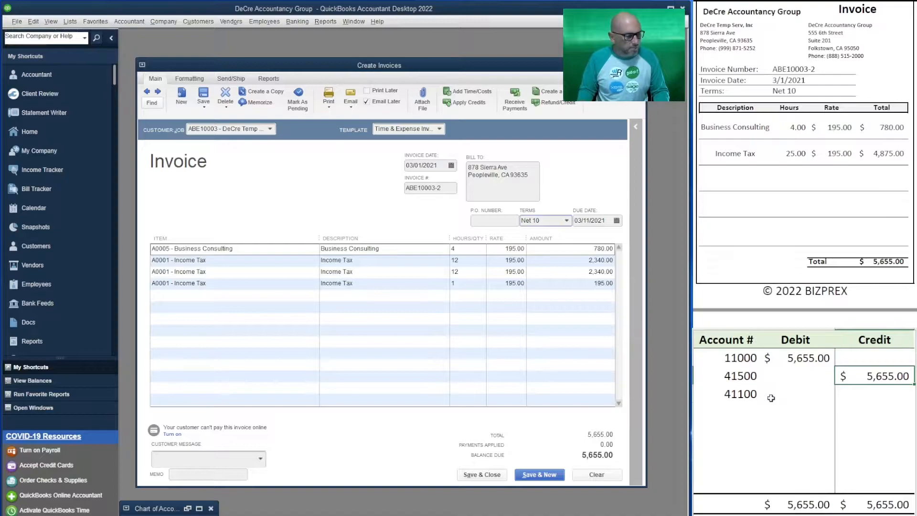
key("Down")
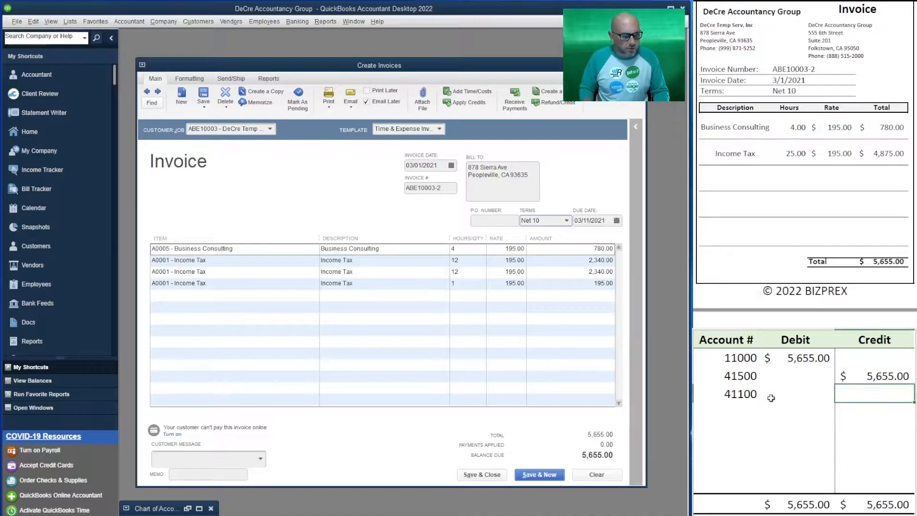
type("780")
key("Up")
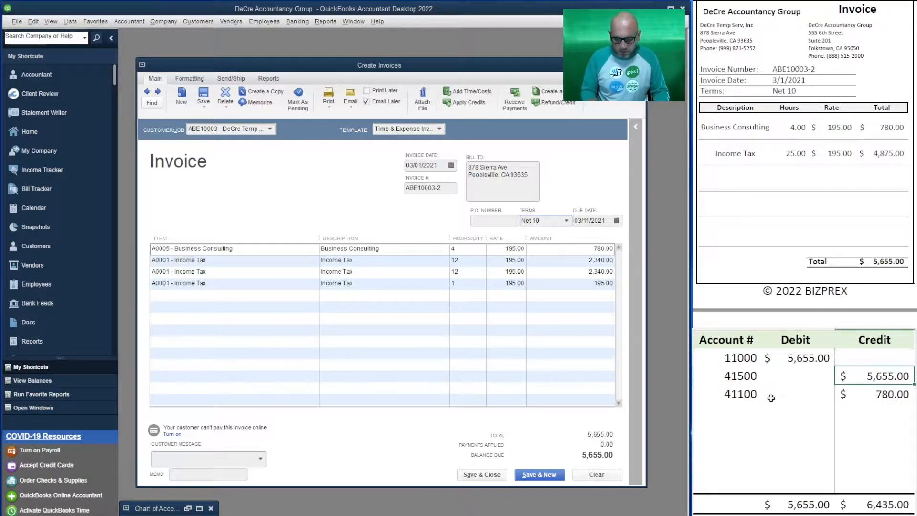
type("=23")
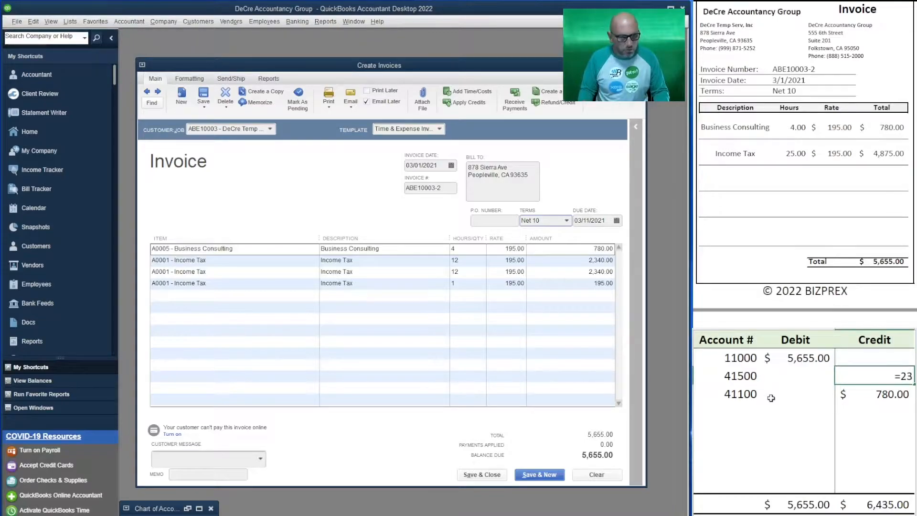
type("40+2340")
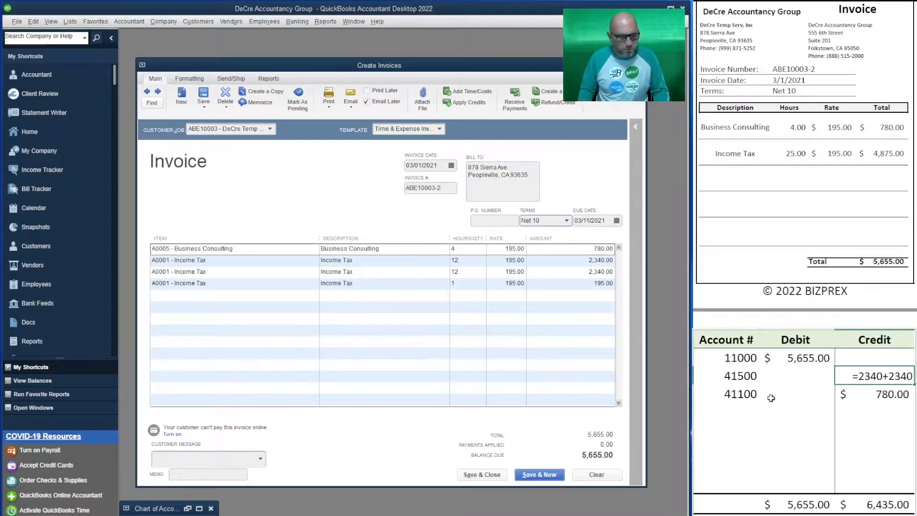
type("+195")
key("Return")
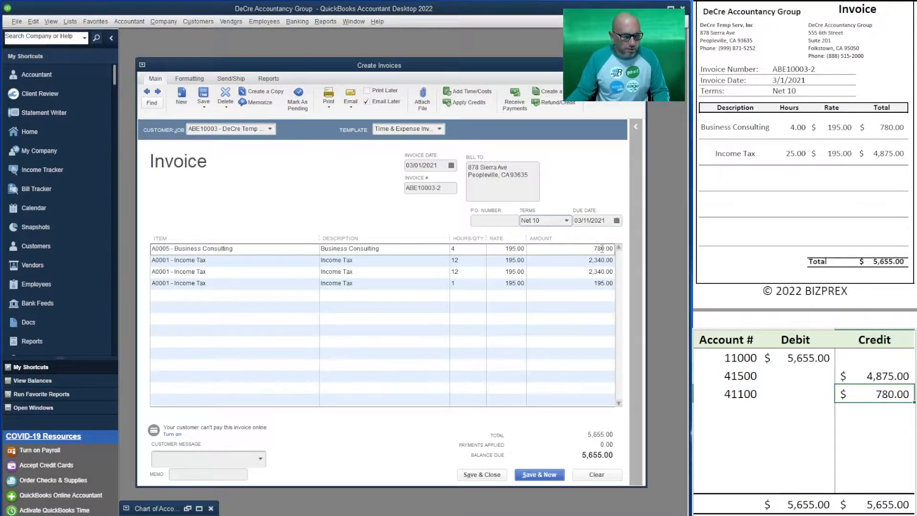
Step: Set the first credit row back to account 41000 at 5655 and clear the second row's account and amount
left_click(746, 378)
type("41000")
key("Tab")
key("Tab")
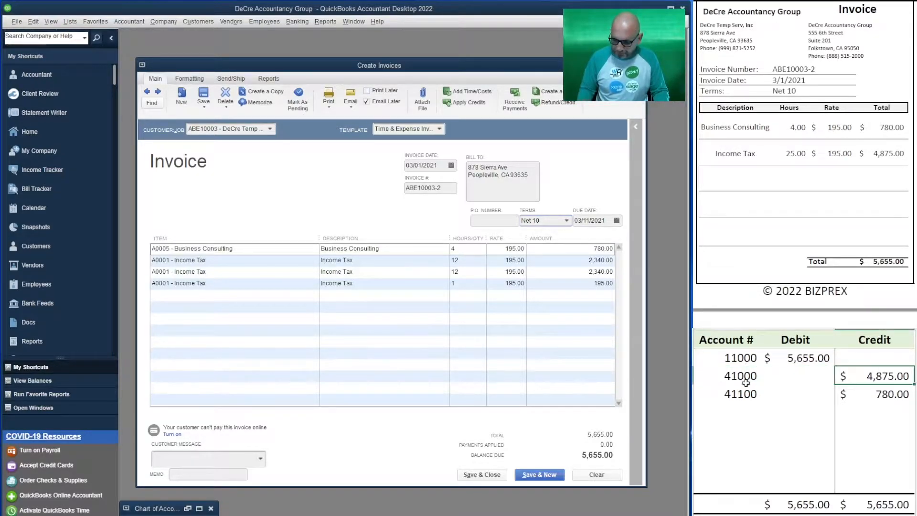
type("5655")
key("Return")
key("F2")
key("BackSpace")
key("BackSpace")
key("BackSpace")
key("shift+Tab")
key("shift+Tab")
key("BackSpace")
key("Return")
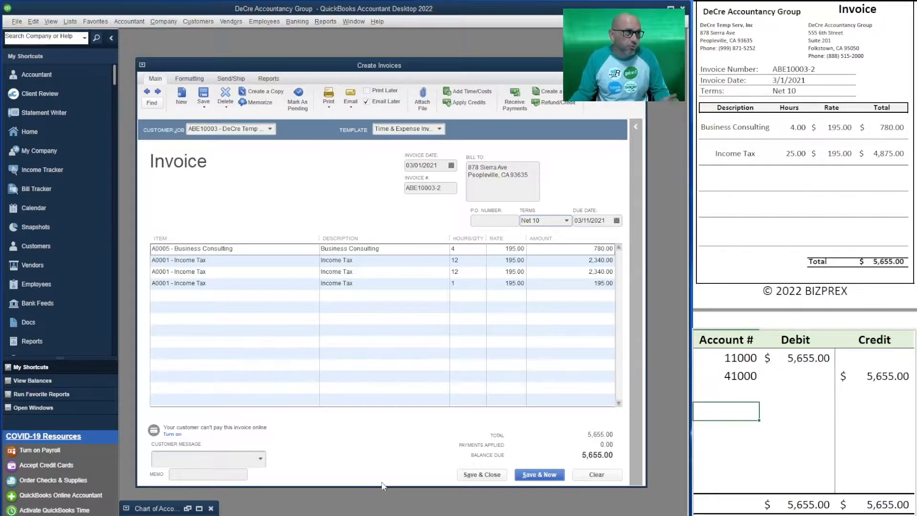
Step: Turn off Email Later for the DeCre Temp Serv invoice, then save it and continue to a new blank invoice
left_click(367, 101)
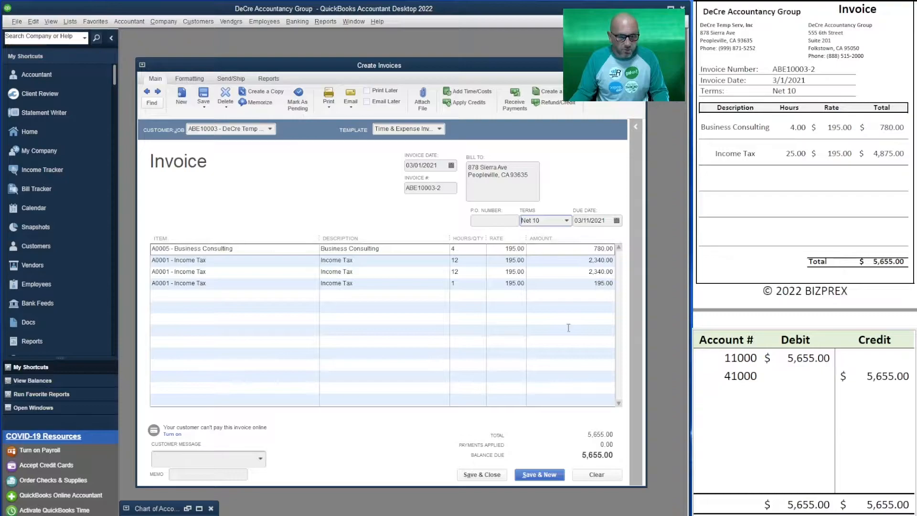
left_click(542, 476)
left_click(431, 183)
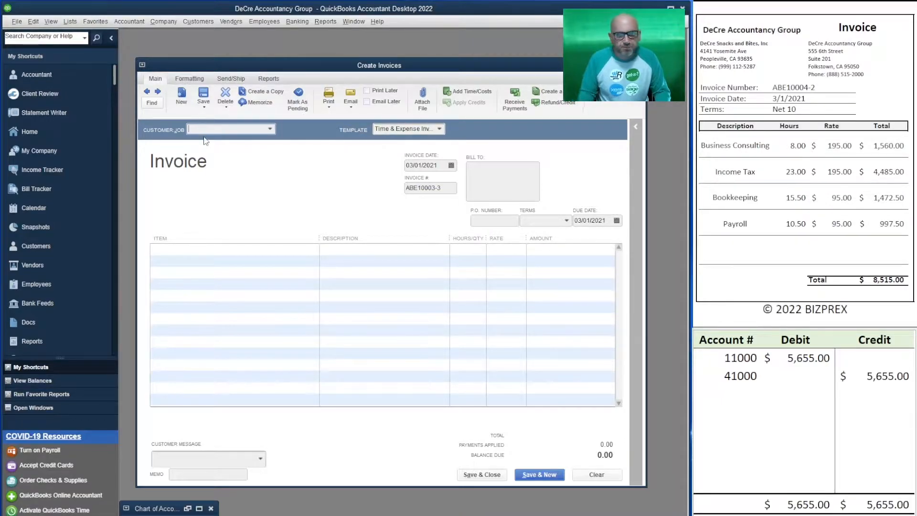
Step: Choose DeCre Snacks and Bites, Inc as the customer and bring all of its billable time into the invoice
type("sn")
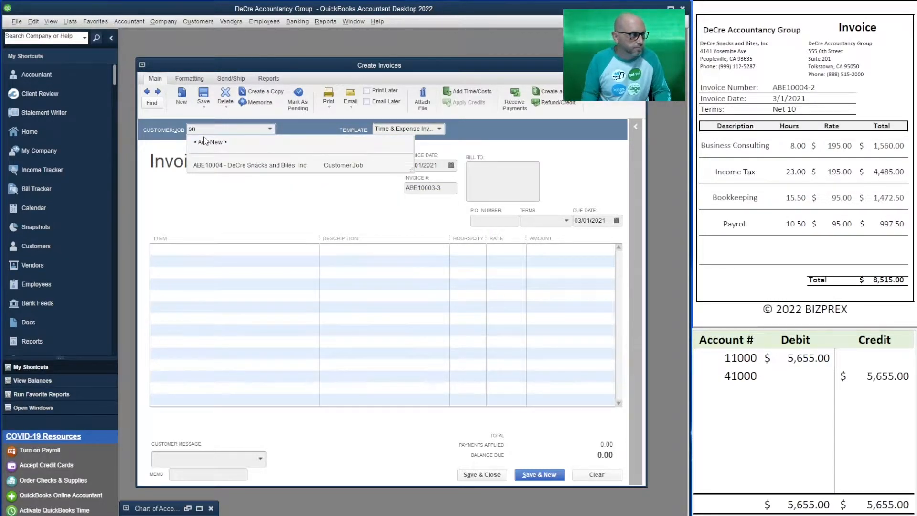
left_click(209, 166)
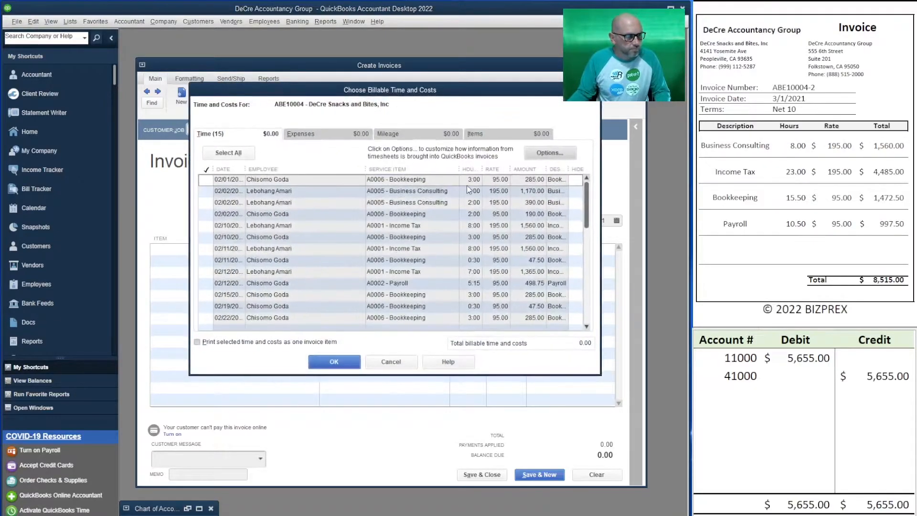
left_click(221, 150)
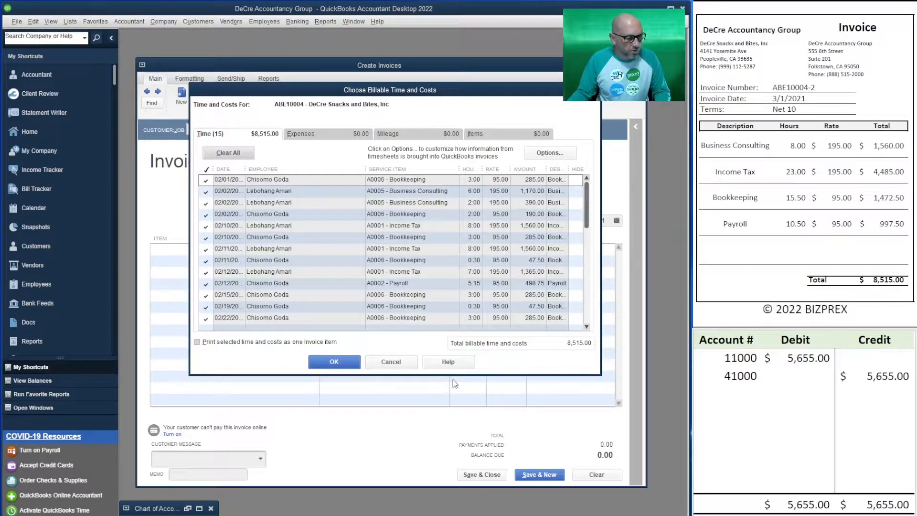
left_click_drag(457, 375, 459, 456)
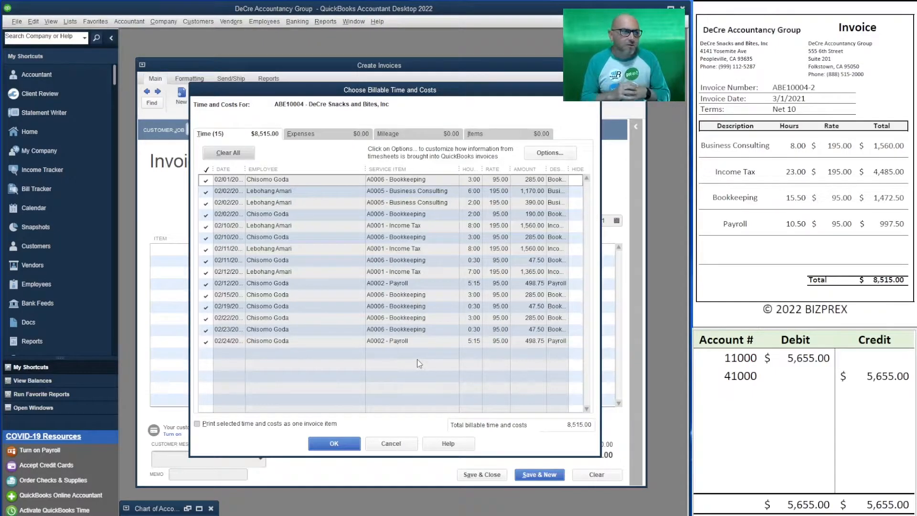
left_click(334, 444)
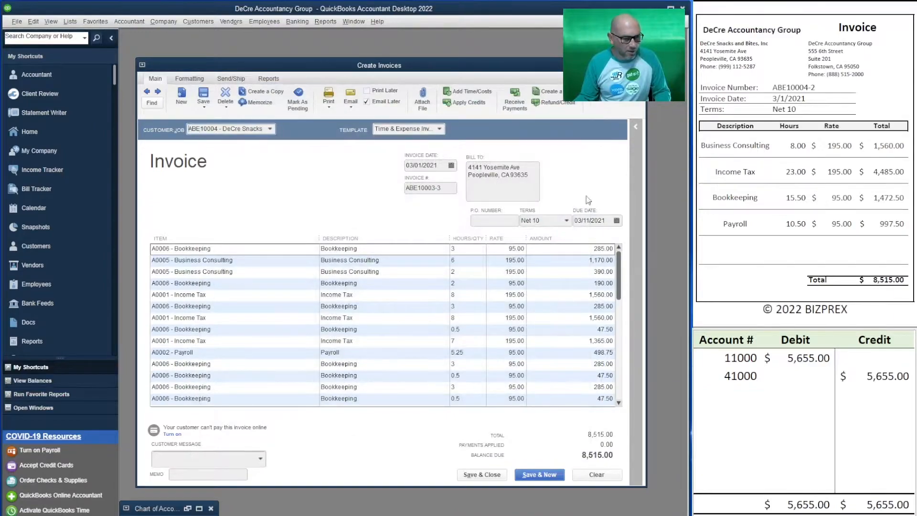
Step: Set the debit for account 11000 and the credit for account 41000 in the T-account table to 8515
left_click(814, 359)
left_click(805, 359)
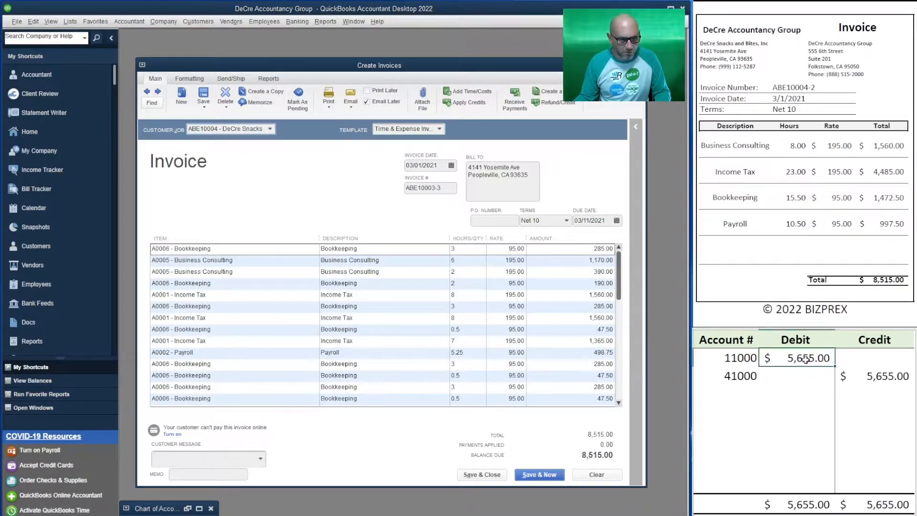
type("8515")
key("Return")
key("Right")
type("8515")
key("Return")
key("Left")
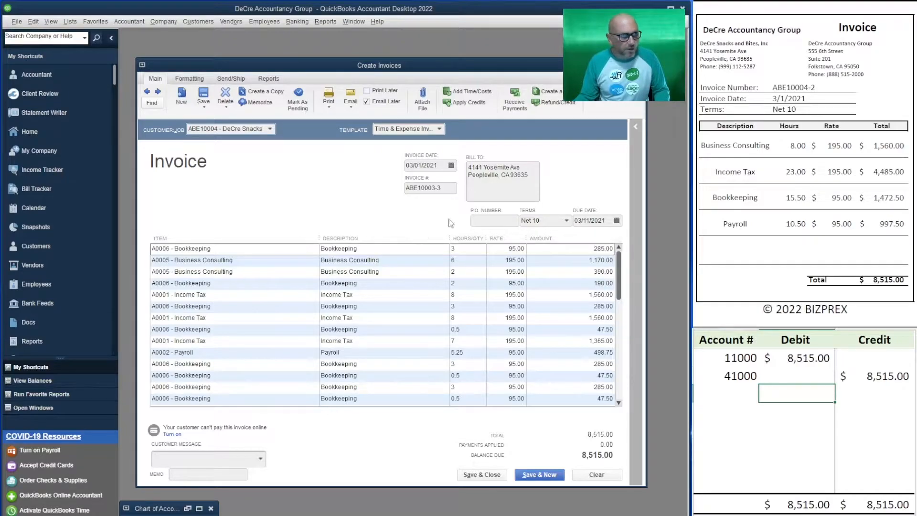
Step: Change the DeCre Snacks and Bites invoice number to match the source invoice
left_click(451, 189)
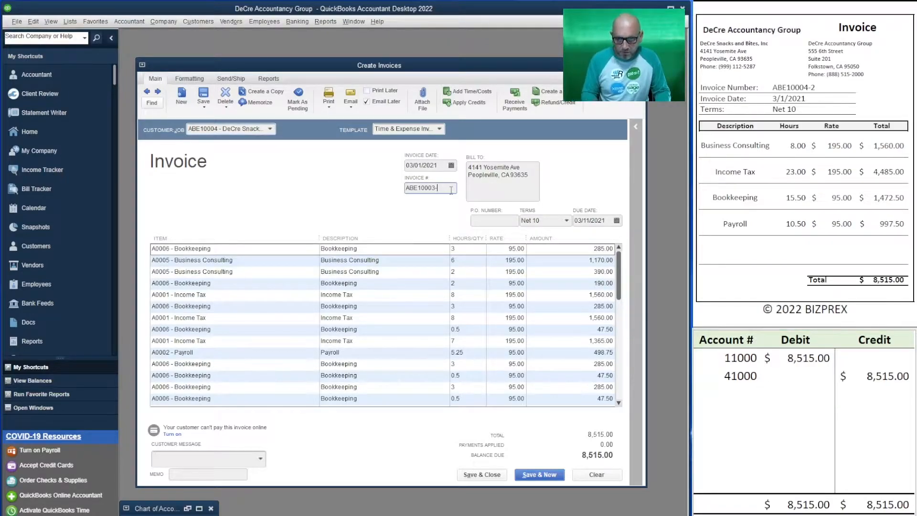
type("4")
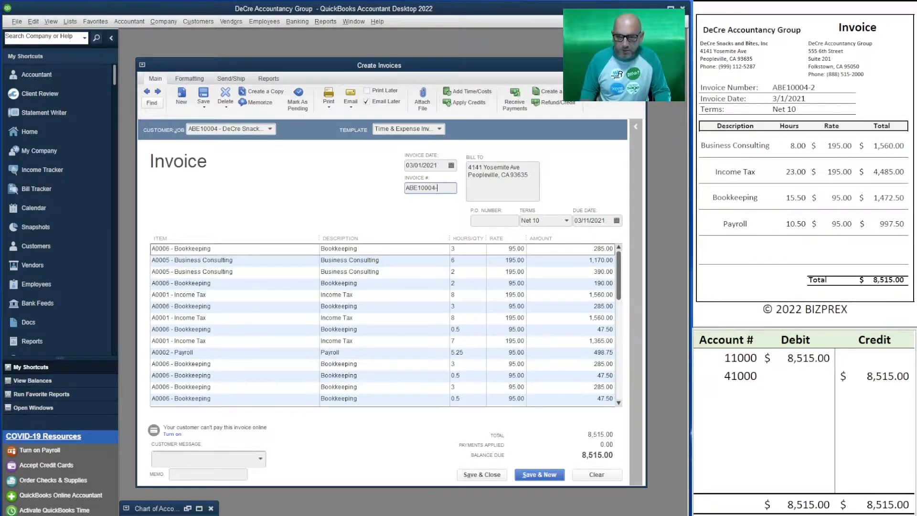
left_click(495, 222)
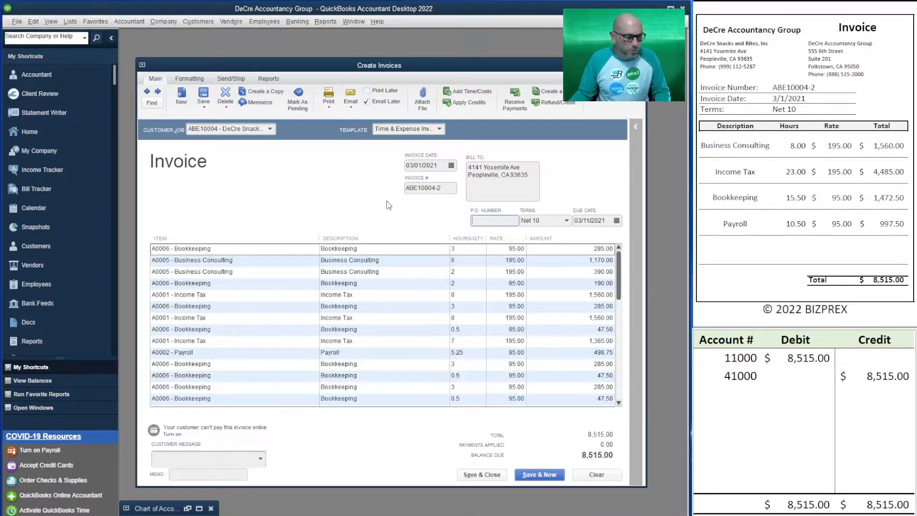
Step: Turn off Email Later for the DeCre Snacks and Bites invoice and save it, continuing to a new blank invoice
left_click(370, 104)
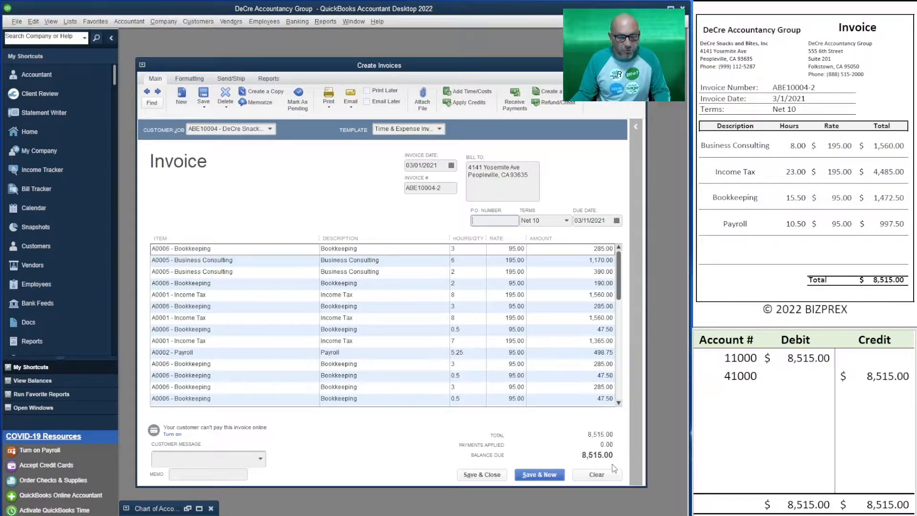
left_click(547, 475)
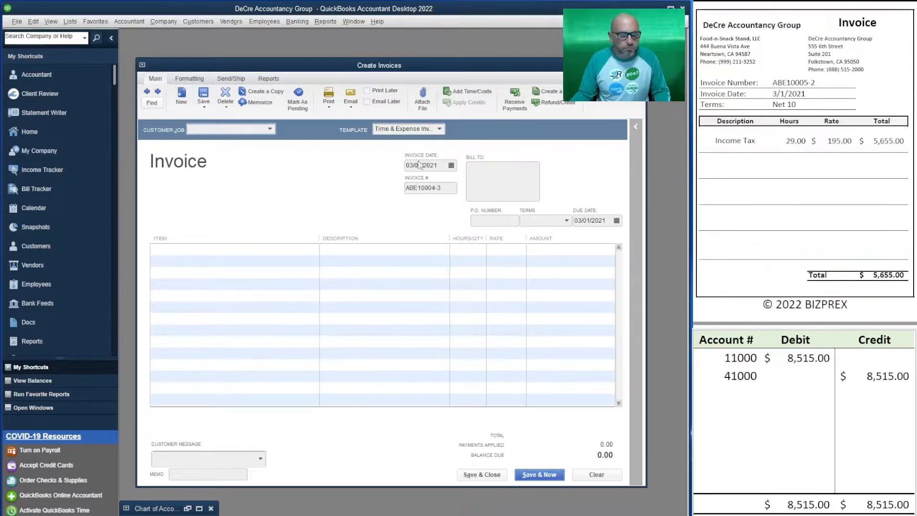
Step: Choose Food-n-Snack Stand, LLC as the customer and bring all of its billable time into the invoice
left_click(252, 128)
type("f")
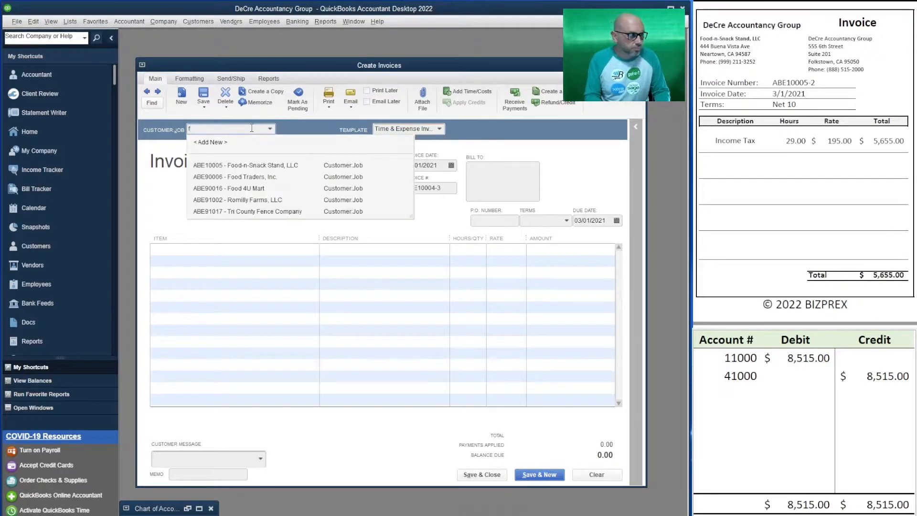
type("ood")
left_click(273, 167)
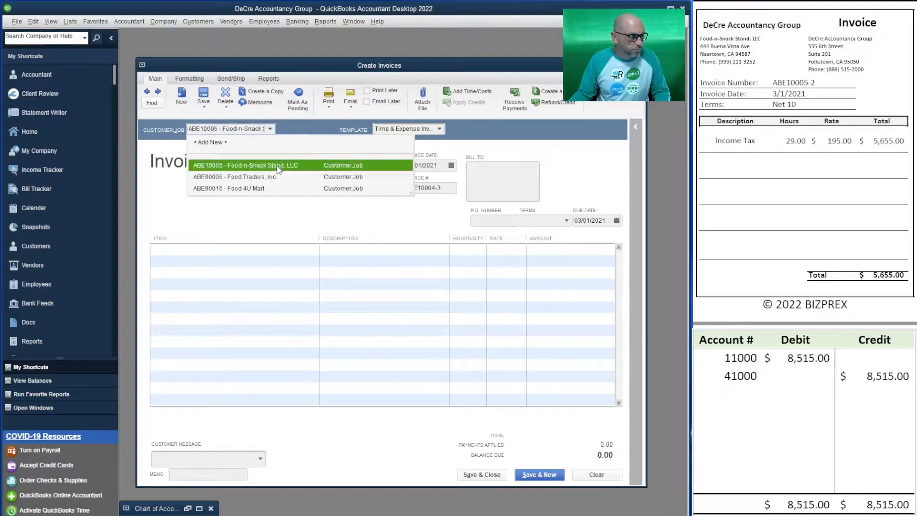
left_click(227, 153)
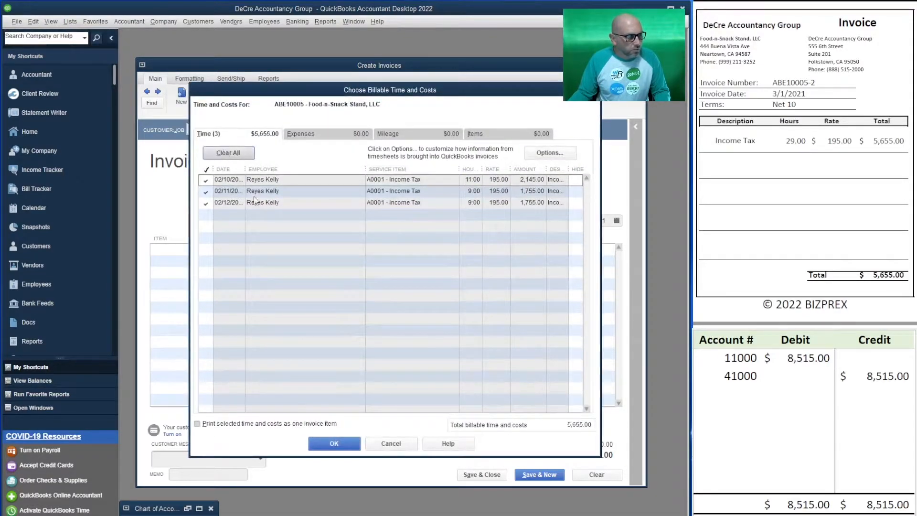
left_click(334, 443)
Step: Change the Food-n-Snack Stand invoice number to match the source invoice and set the terms to Net 10
left_click(449, 189)
key("BackSpace")
key("BackSpace")
key("BackSpace")
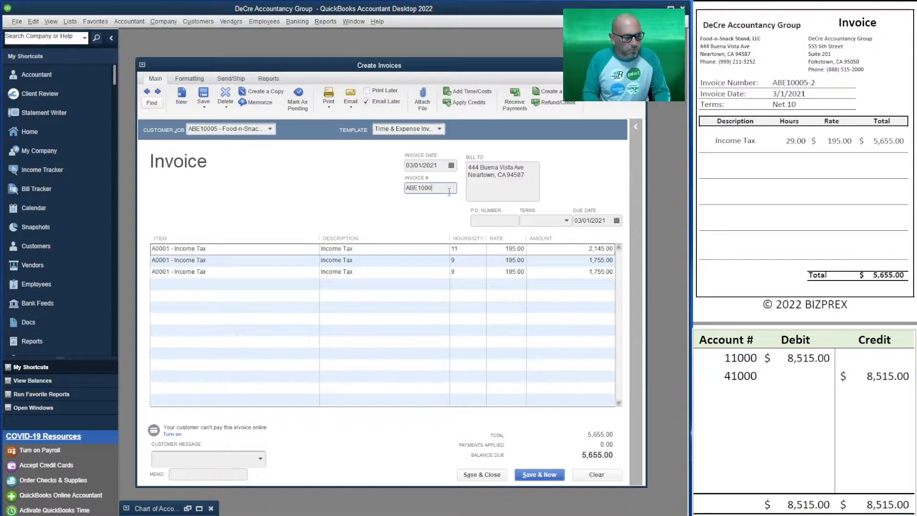
type("5-2")
key("Tab")
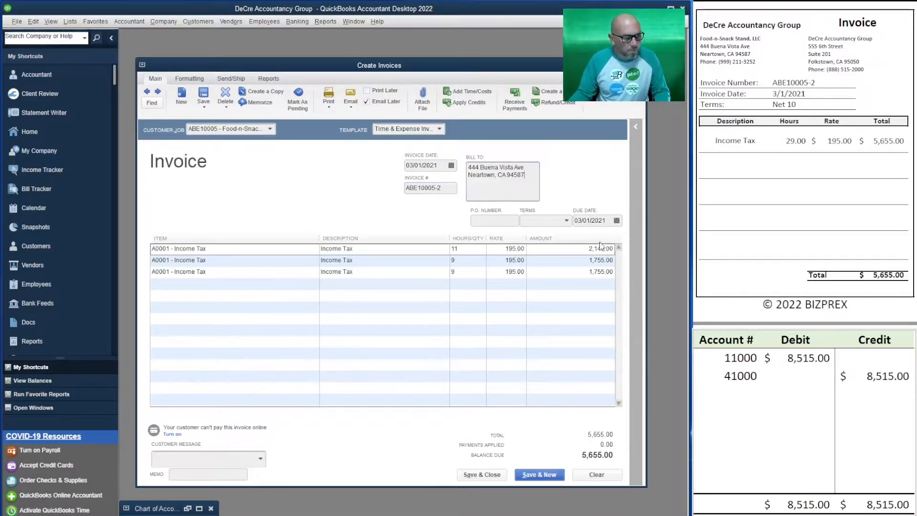
left_click(566, 223)
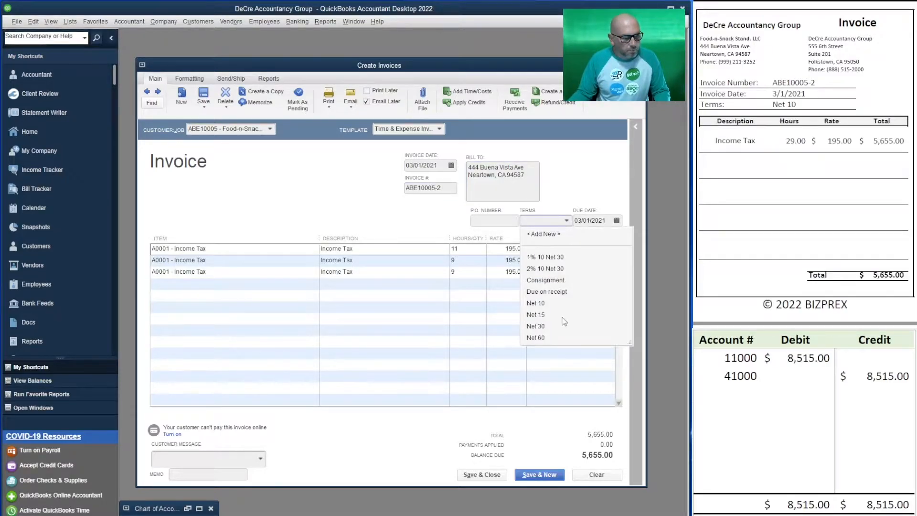
left_click(560, 306)
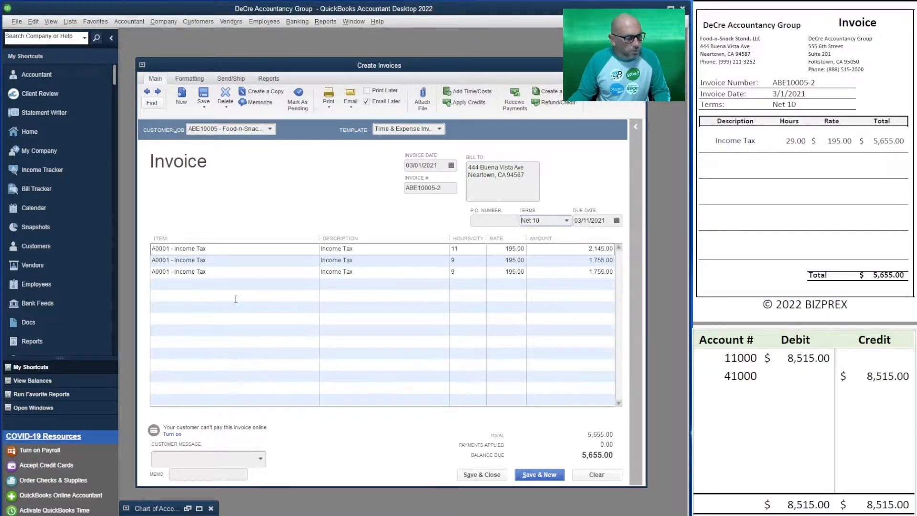
left_click(797, 393)
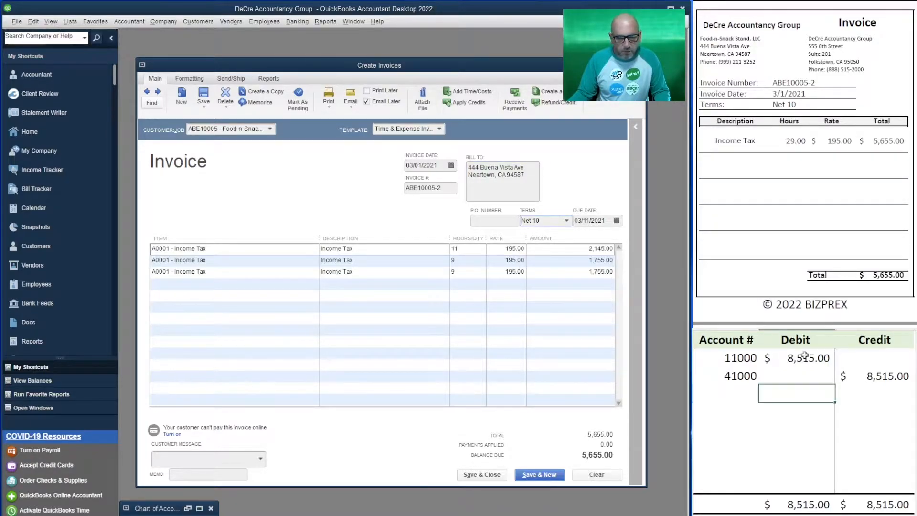
type("5655")
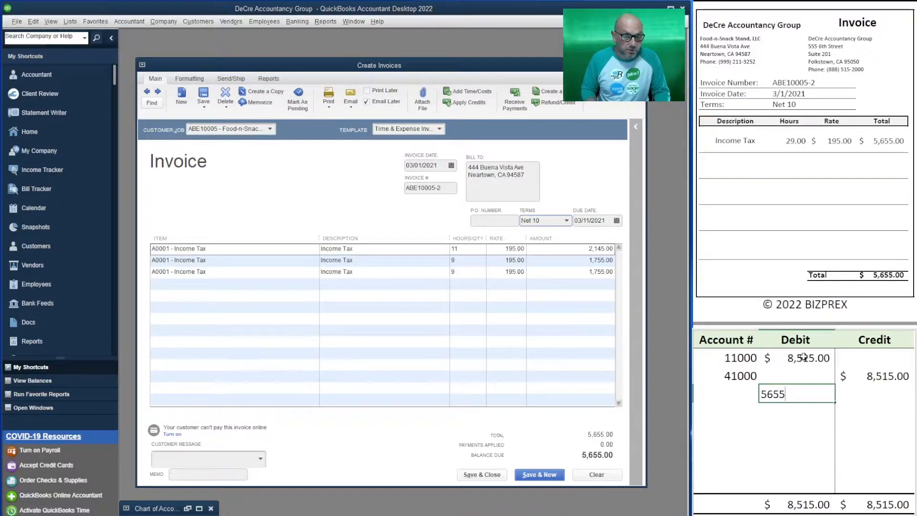
key("BackSpace")
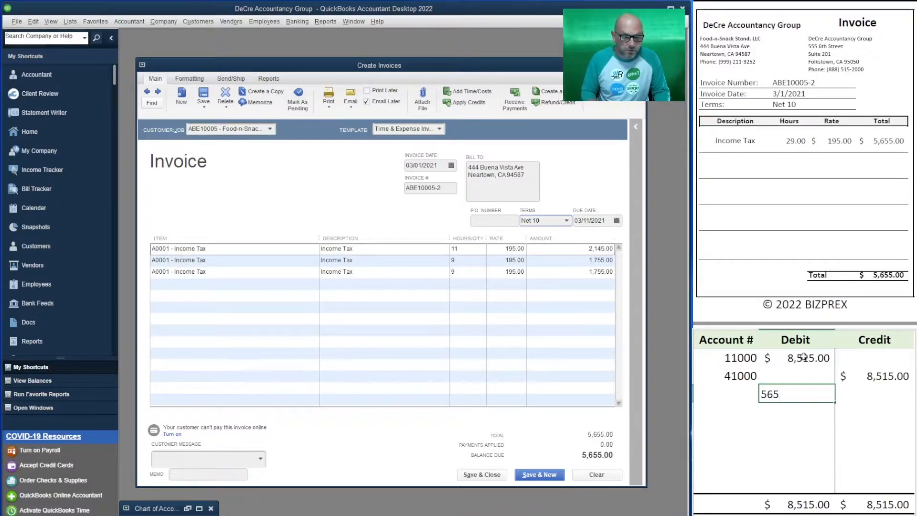
key("BackSpace")
key("BackSpace")
key("BackSpace")
Step: Record the Food-n-Snack Stand invoice in the T-account table as a 5,655.00 debit to 11000 and a 5,655.00 credit to 41500
key("Up")
key("Up")
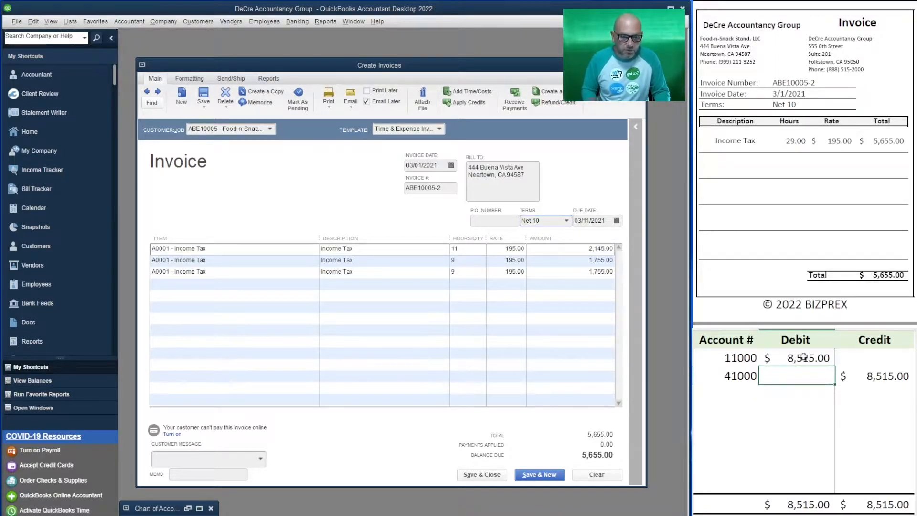
type("5655")
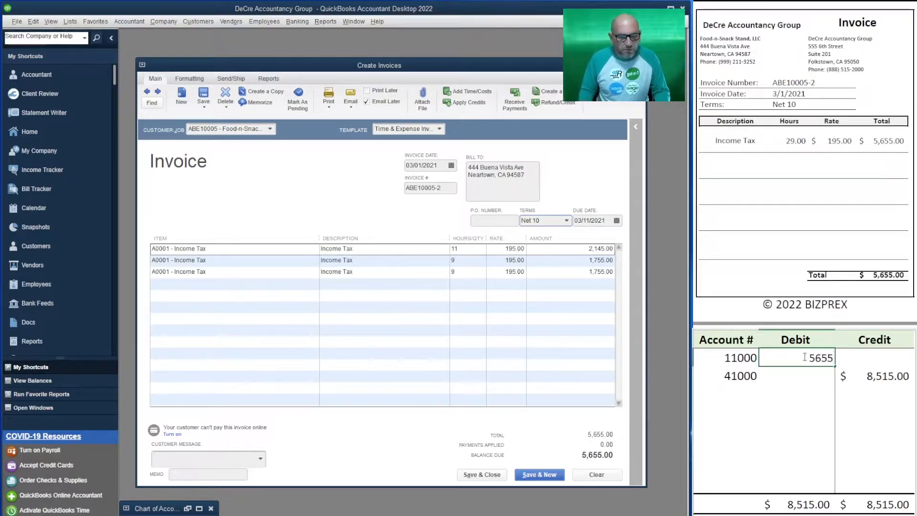
key("Return")
key("Right")
type("5655")
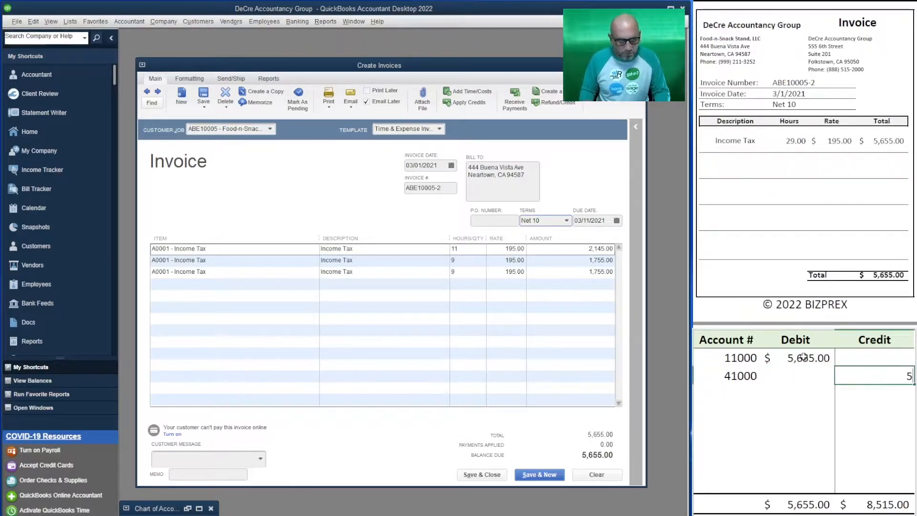
key("Return")
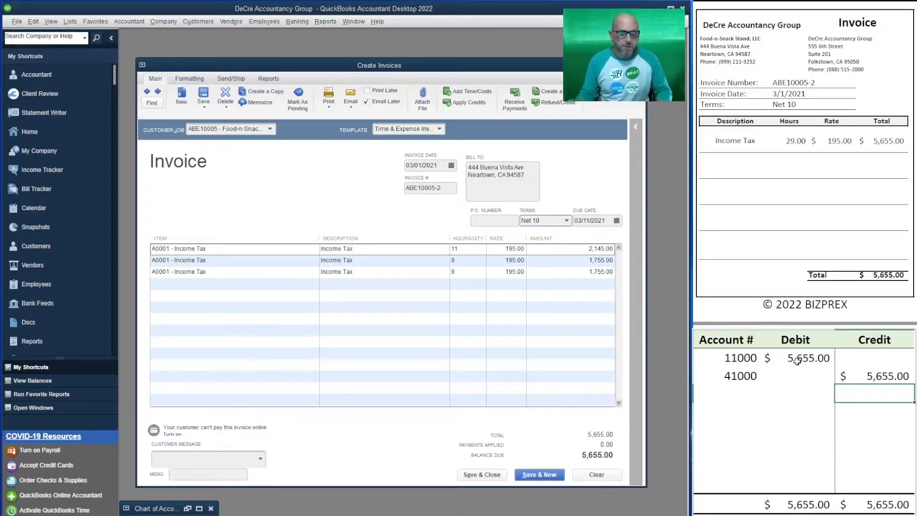
left_click(740, 378)
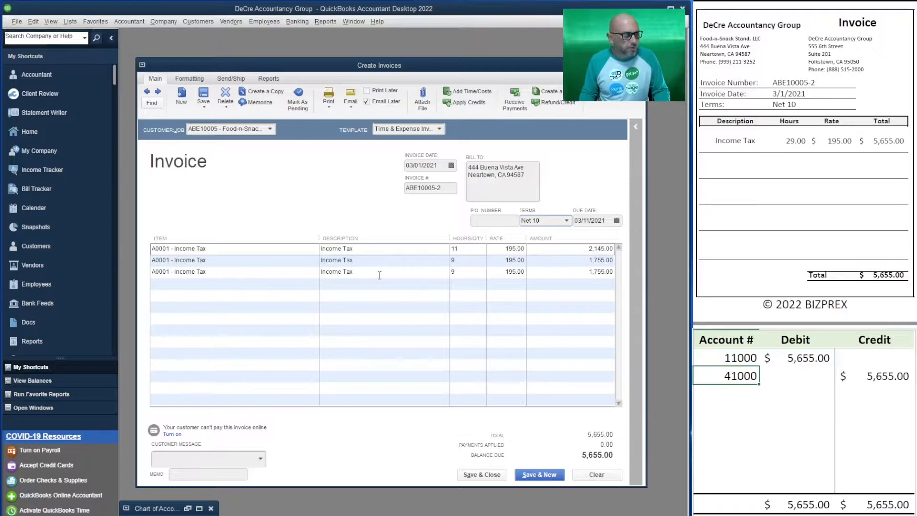
type("41500")
key("Return")
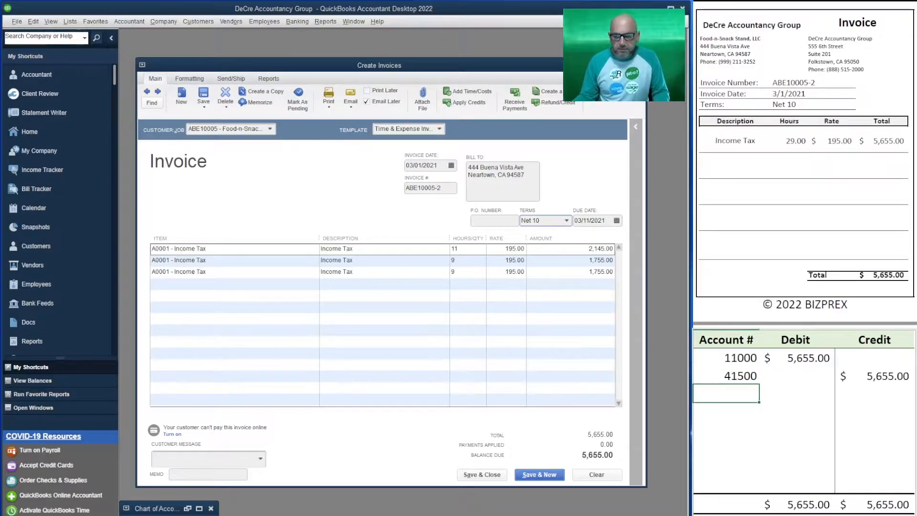
Step: Save the Food-n-Snack Stand invoice and continue to a new blank invoice
left_click(544, 474)
left_click(432, 190)
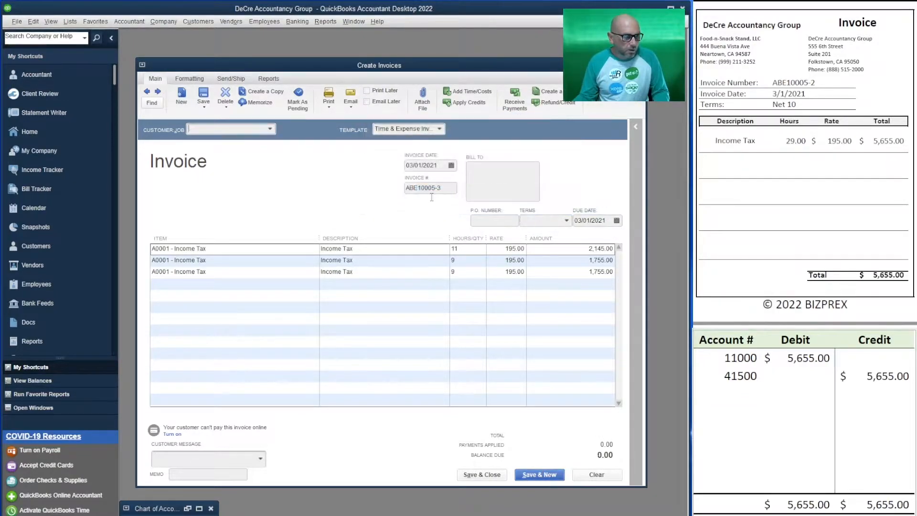
Step: Invoice To Go Packs, LLC for all of its billable time and change the ending of the invoice number to 2
scroll(805, 165, "down", 10)
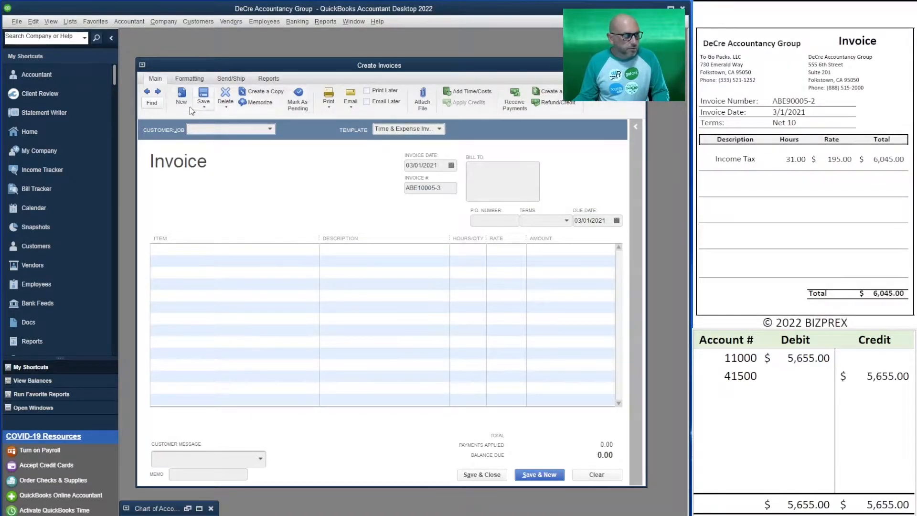
type("abe")
left_click(267, 168)
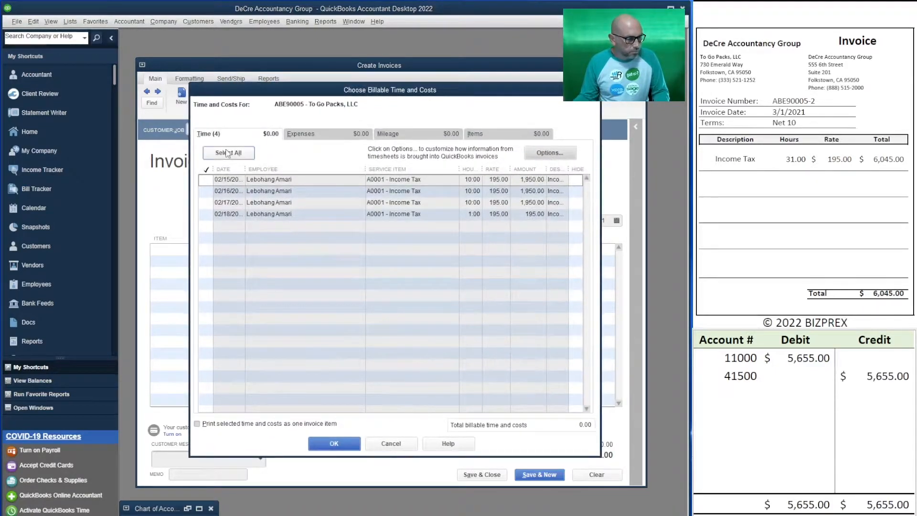
left_click(228, 153)
left_click(347, 444)
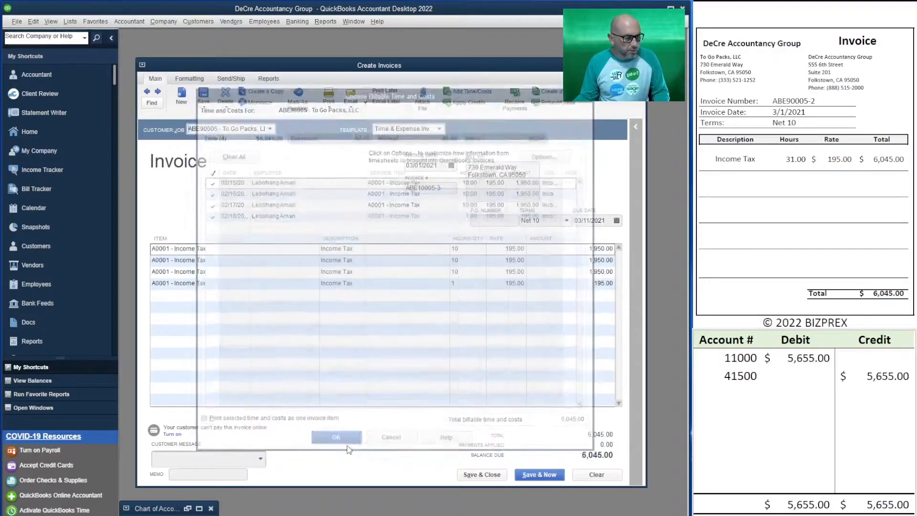
double_click(448, 189)
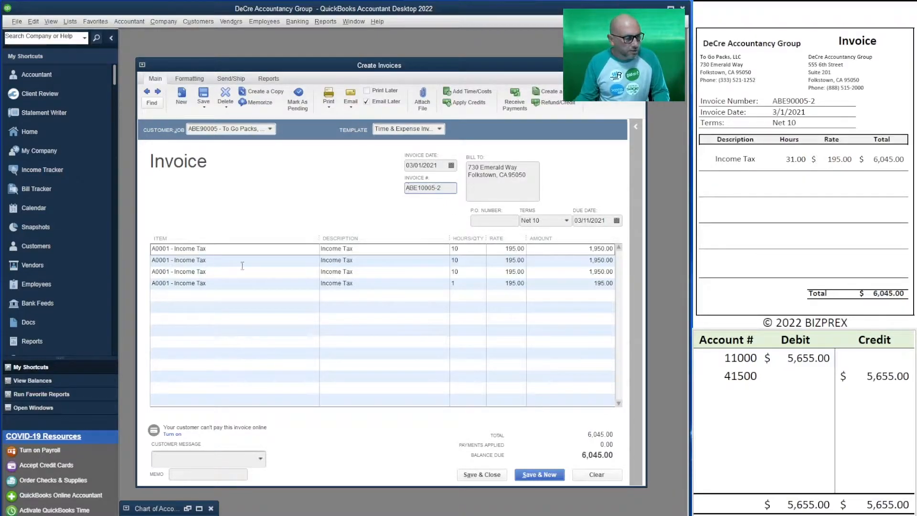
Step: Record the To Go Packs invoice in the T-account table as a 6,045.00 debit to 11000 and a 6,045.00 credit to 41500
left_click(726, 393)
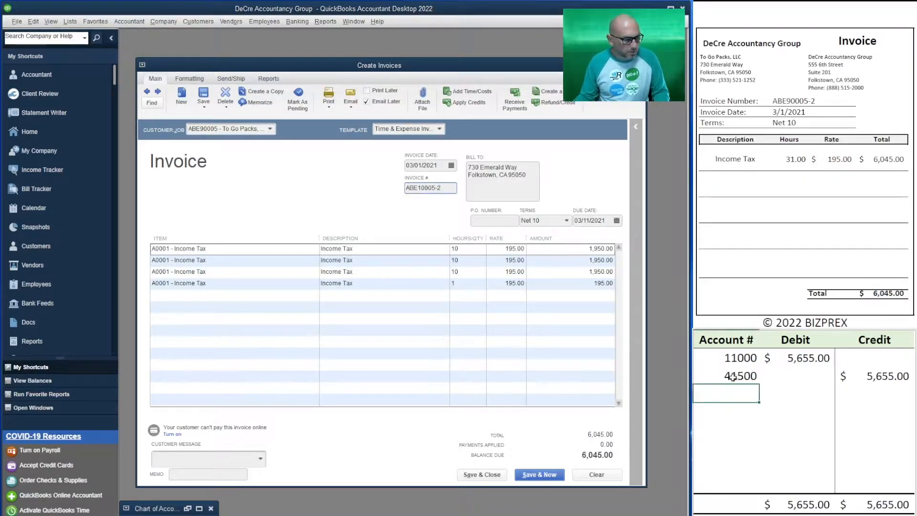
left_click(804, 362)
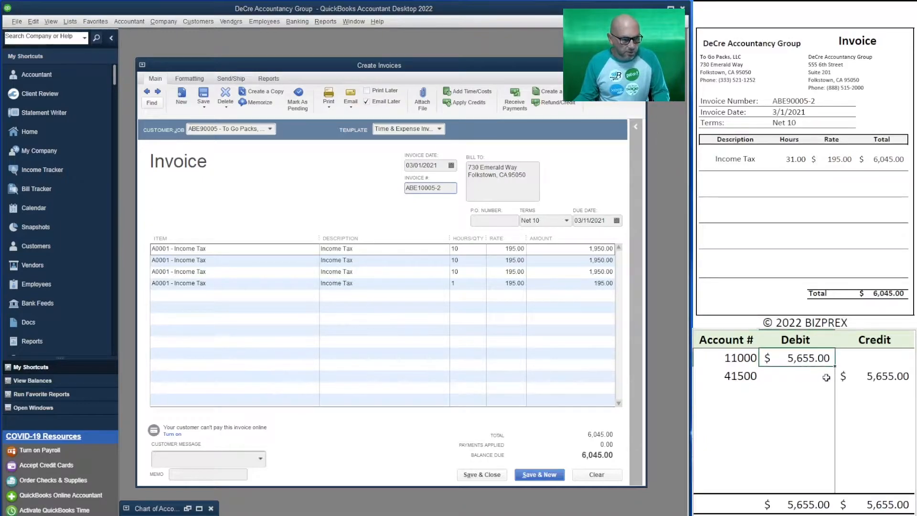
type("6045")
key("Return")
key("Tab")
type("6045")
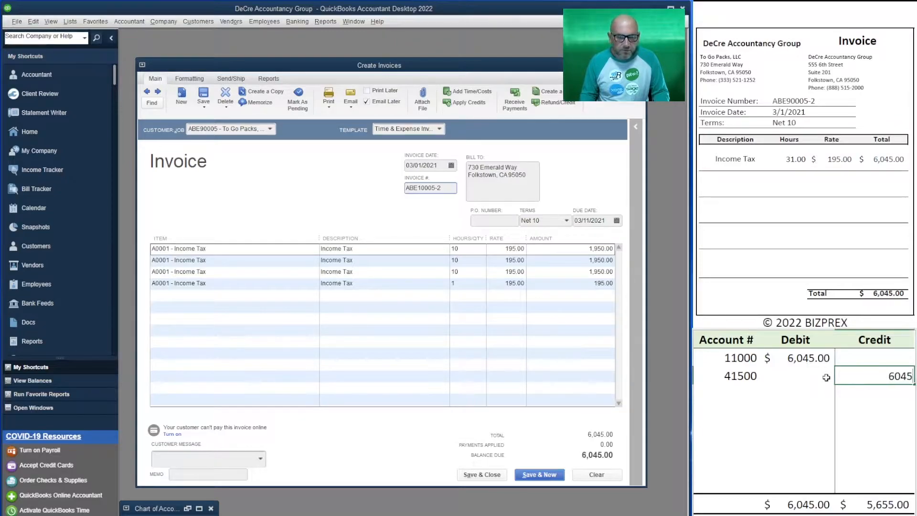
key("Return")
key("Left")
key("Up")
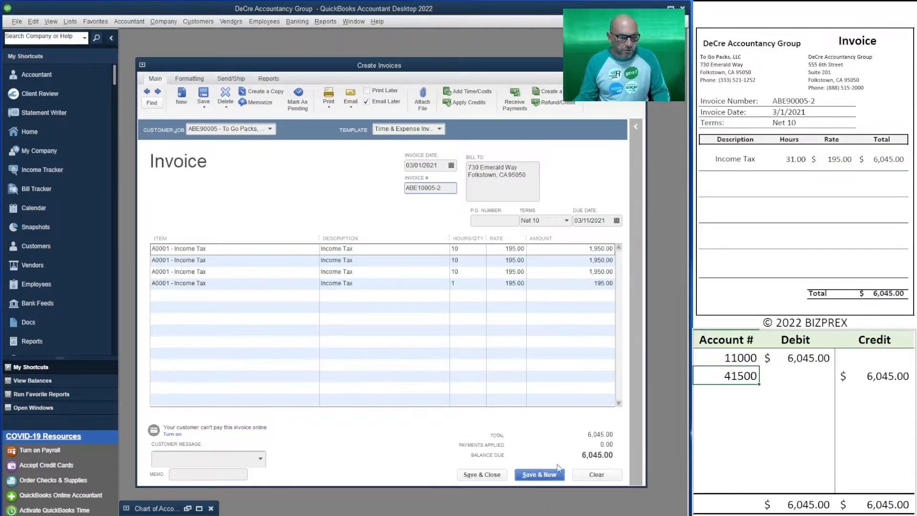
Step: Turn off Email Later for the To Go Packs invoice and save it, continuing to a new blank invoice
left_click(366, 101)
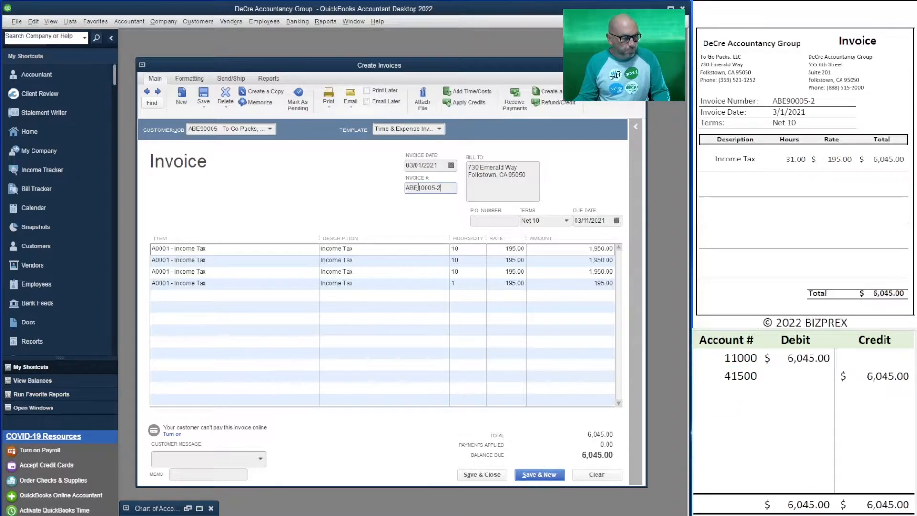
left_click(535, 476)
left_click(448, 213)
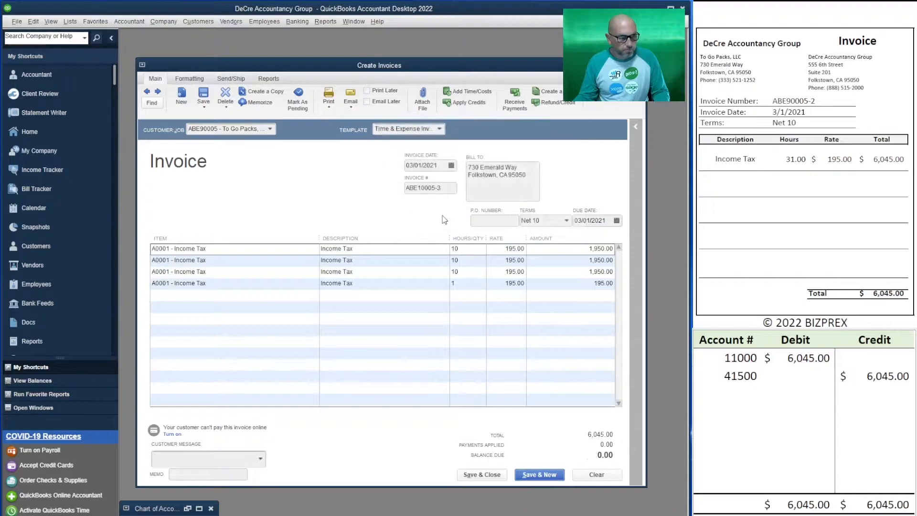
Step: Choose Soft Drinks 2U, LLC as the customer and bring all of its billable time into the invoice
left_click(740, 376)
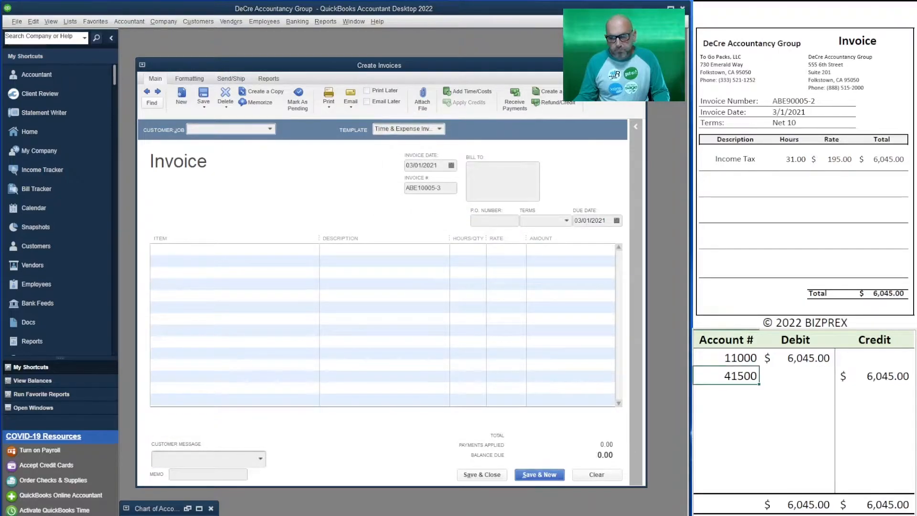
scroll(805, 163, "down", 10)
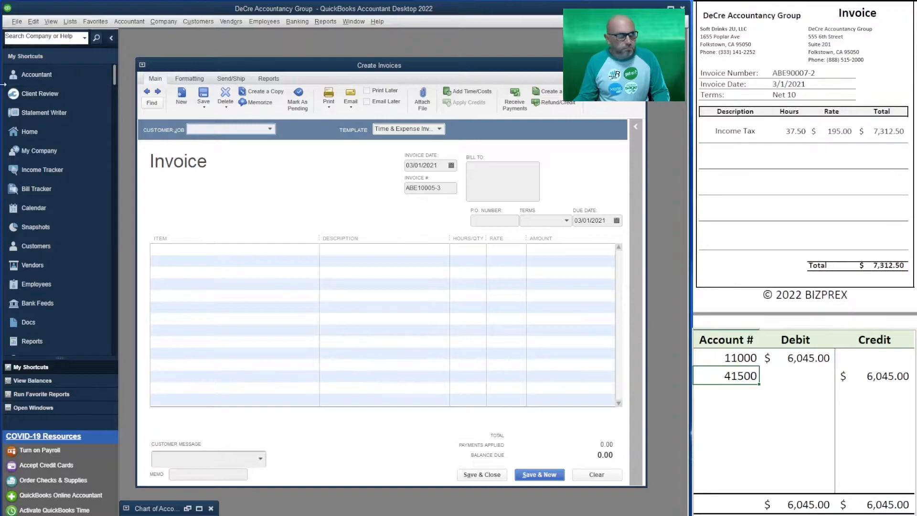
left_click(202, 127)
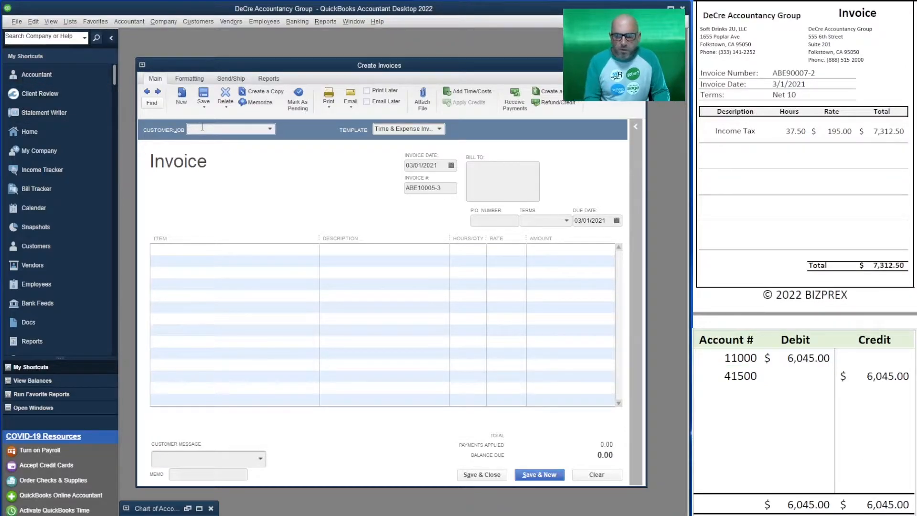
type("sof")
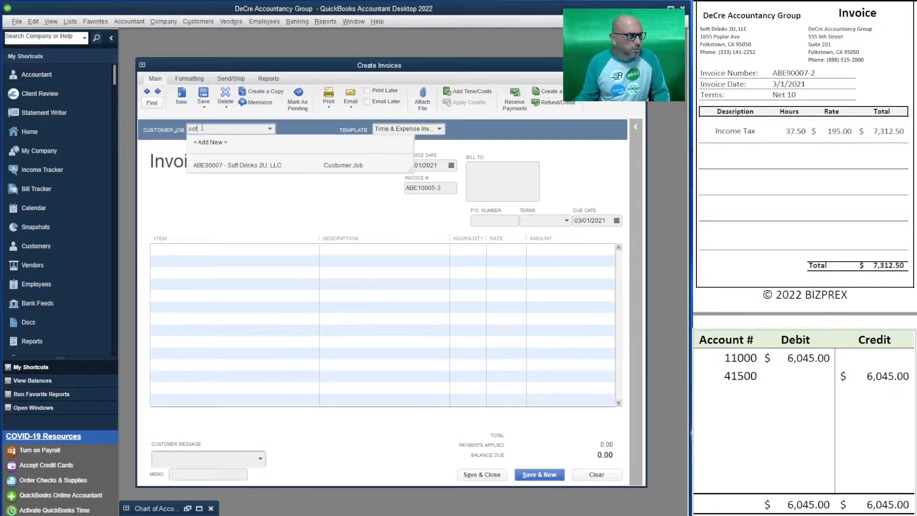
left_click(244, 166)
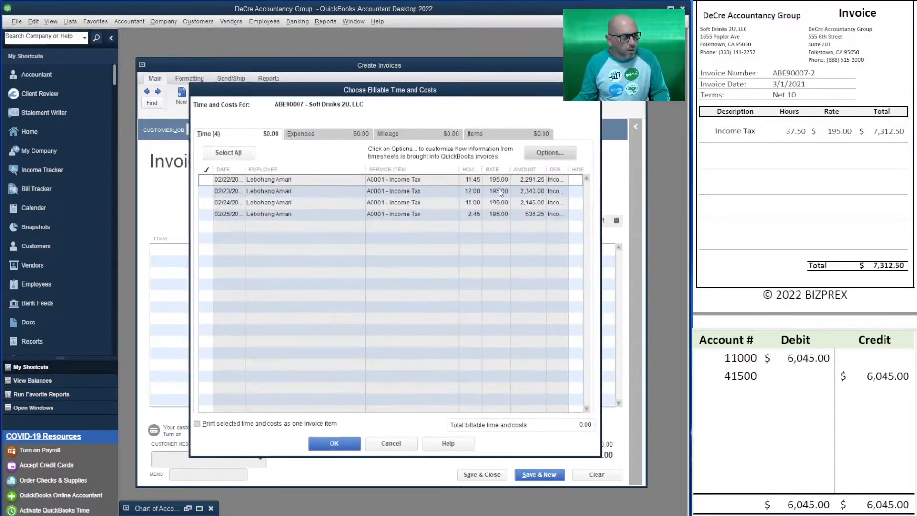
left_click(330, 445)
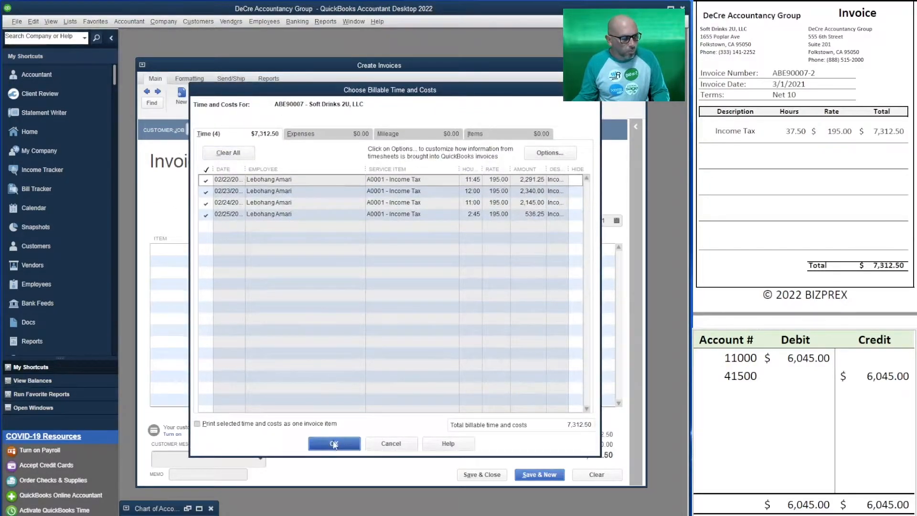
Step: Change the ending of the Soft Drinks 2U invoice number to 7-2
left_click(449, 187)
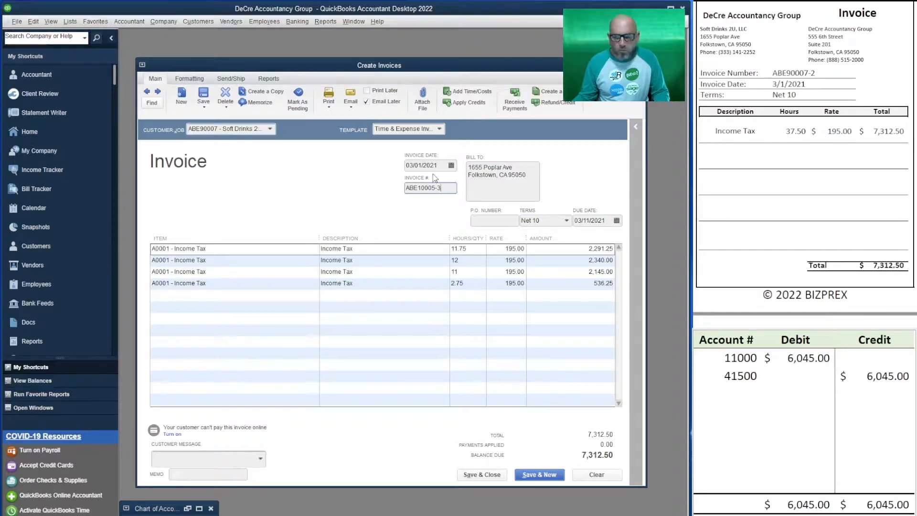
type("7")
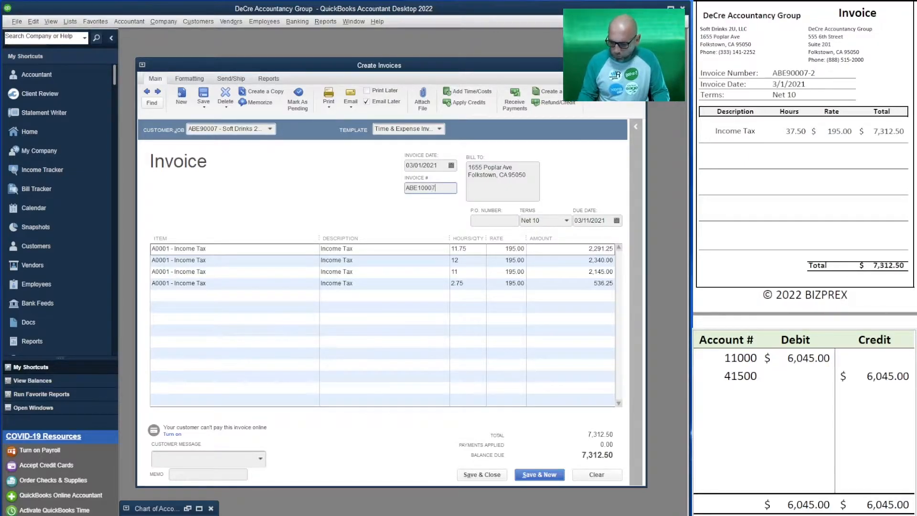
key("Tab")
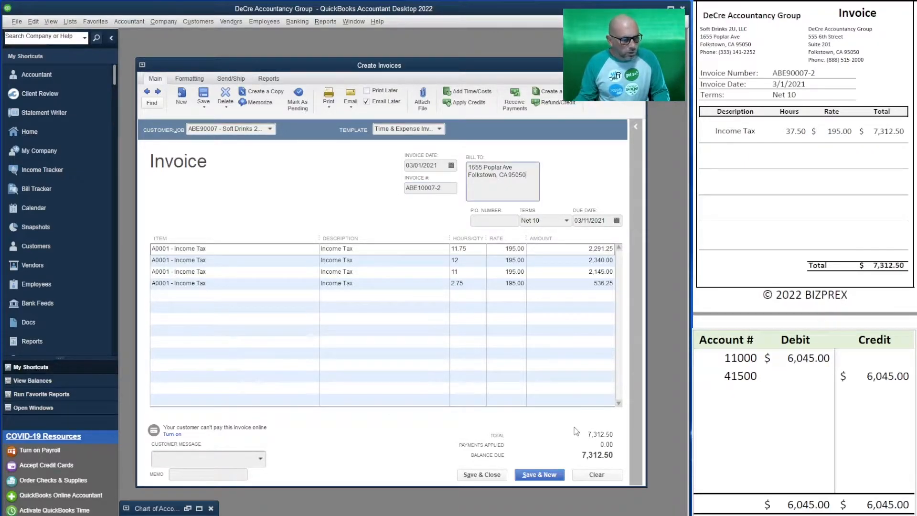
Step: Record the Soft Drinks 2U invoice in the T-account table as a 7,312.50 debit to 11000 and a 7,312.50 credit to 41500
left_click(823, 367)
left_click(824, 364)
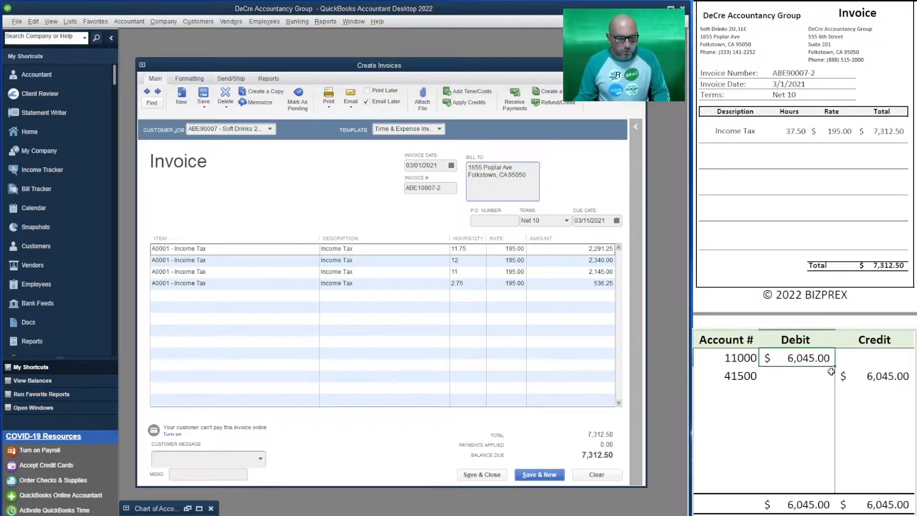
type("7312.5")
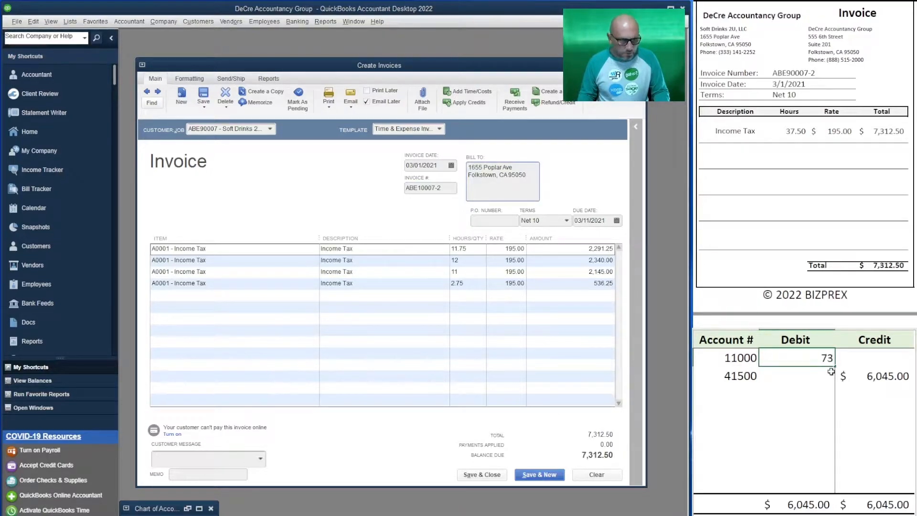
key("Return")
key("Right")
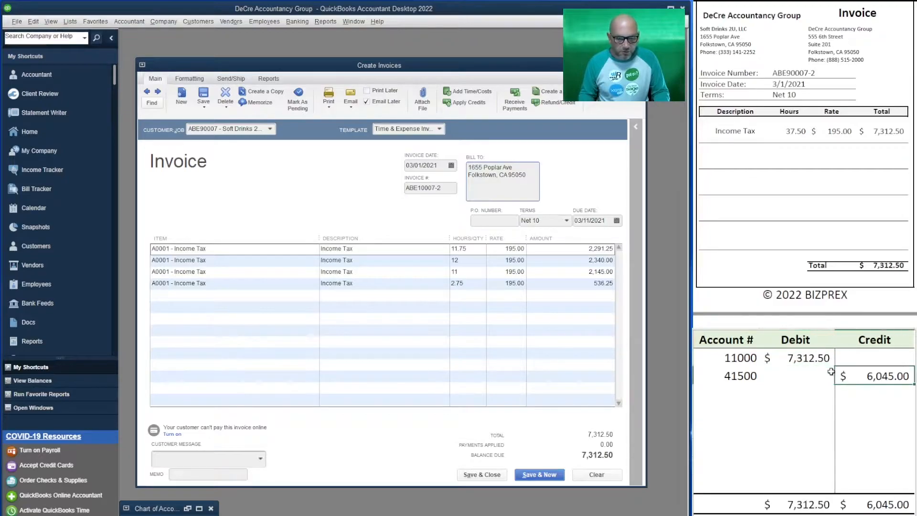
type("7312.50")
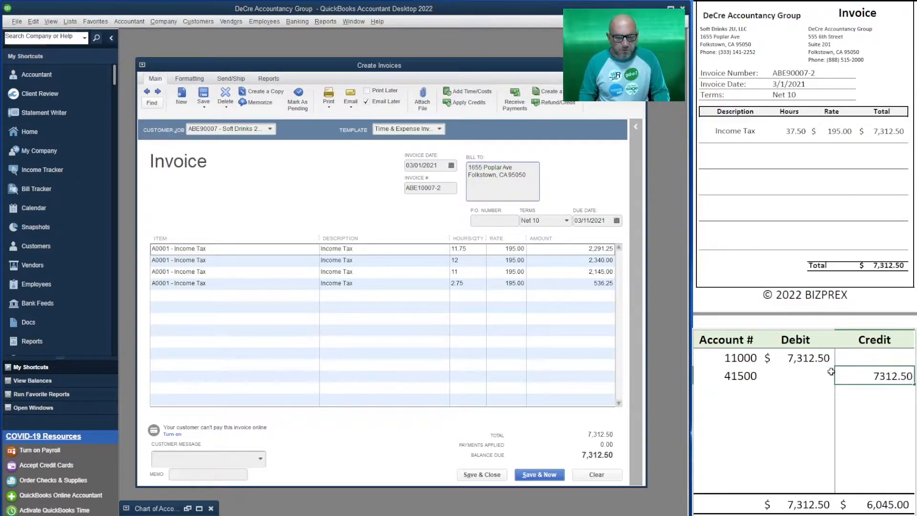
key("Return")
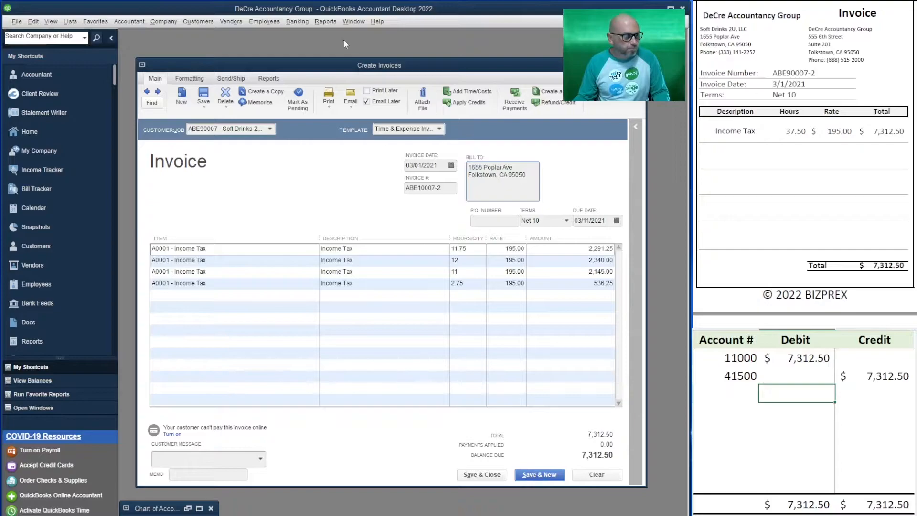
Step: Turn off Email Later for the Soft Drinks 2U invoice and save it, continuing to a new blank invoice
left_click(367, 105)
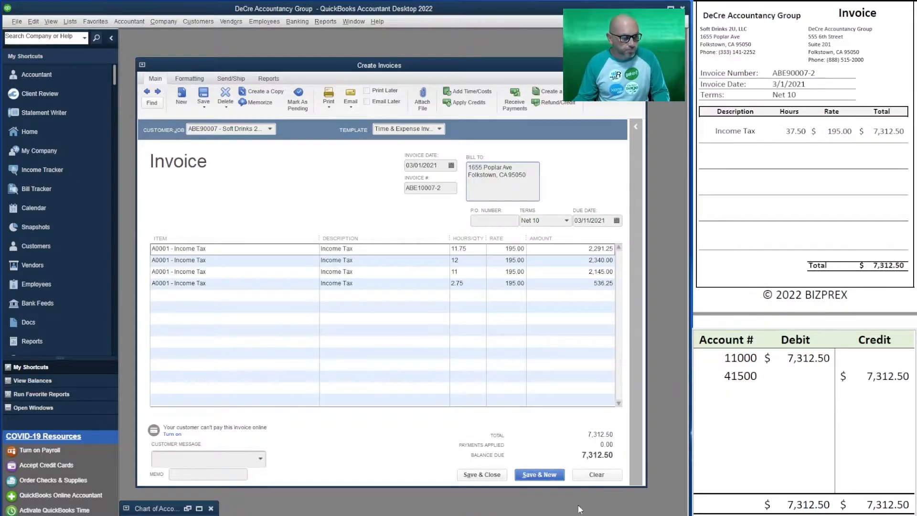
left_click(542, 476)
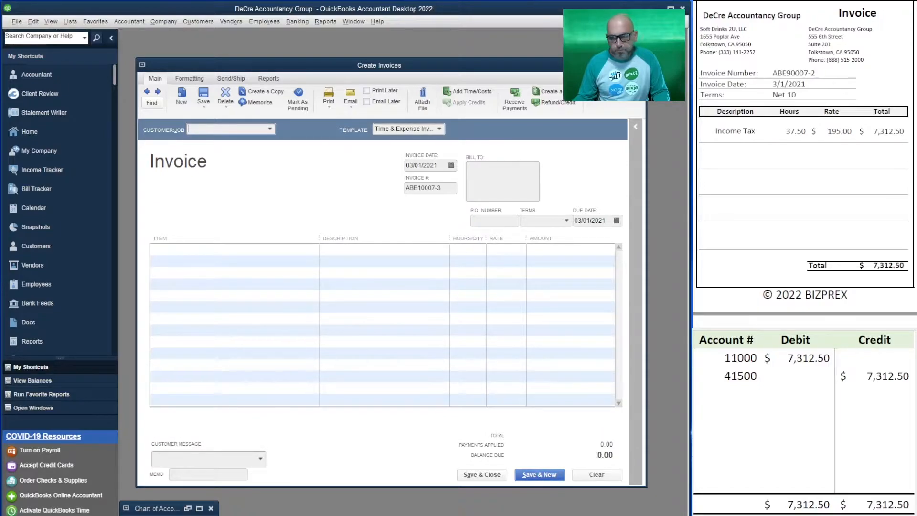
Step: Choose Food 4U Mart as the customer and bring all of its billable time into the invoice
scroll(788, 129, "down", 5)
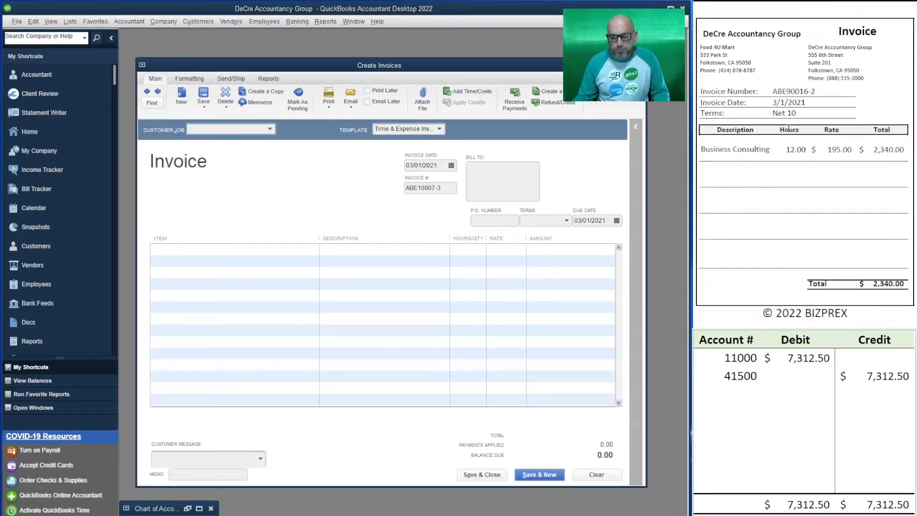
left_click(230, 130)
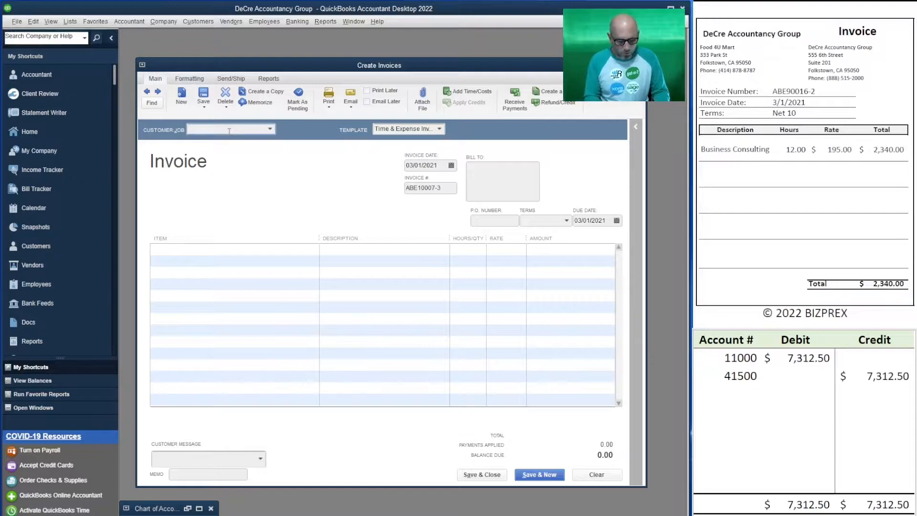
type("food")
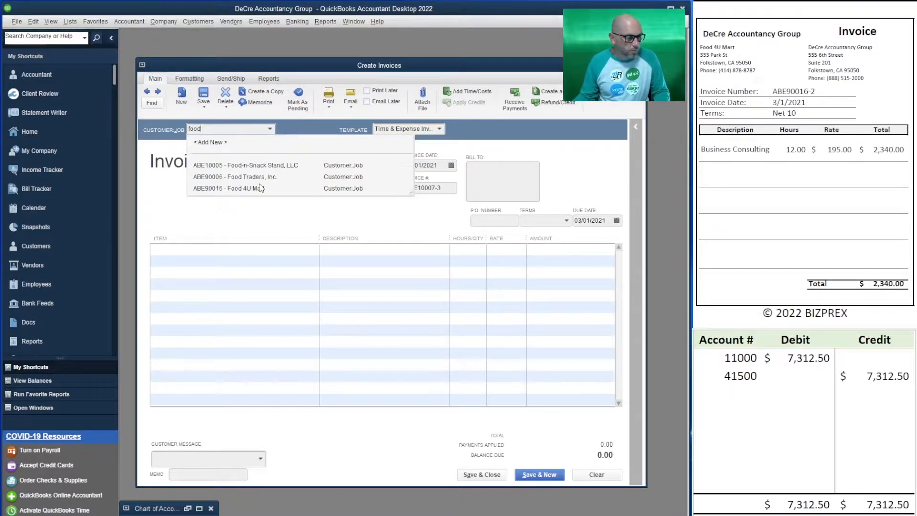
left_click(261, 188)
left_click(229, 153)
left_click(334, 443)
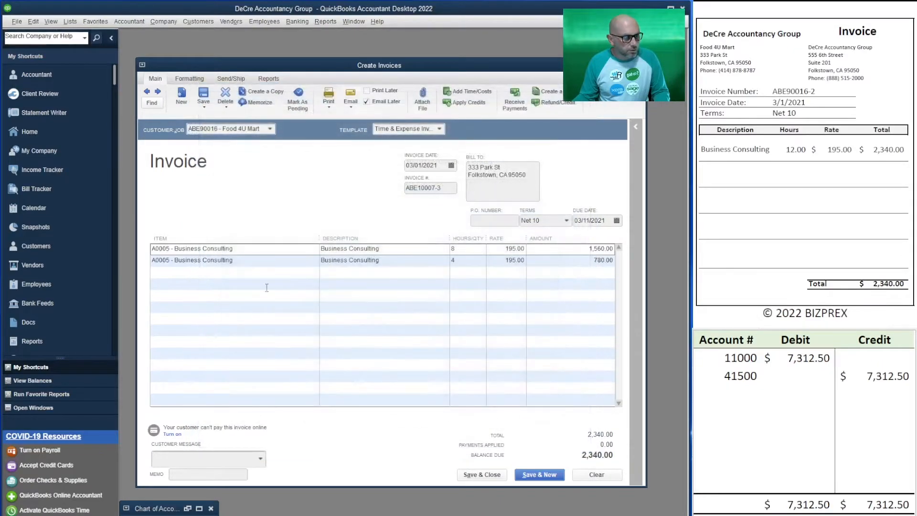
Step: Set the Food 4U Mart invoice number to ABE90016-2
left_click(446, 187)
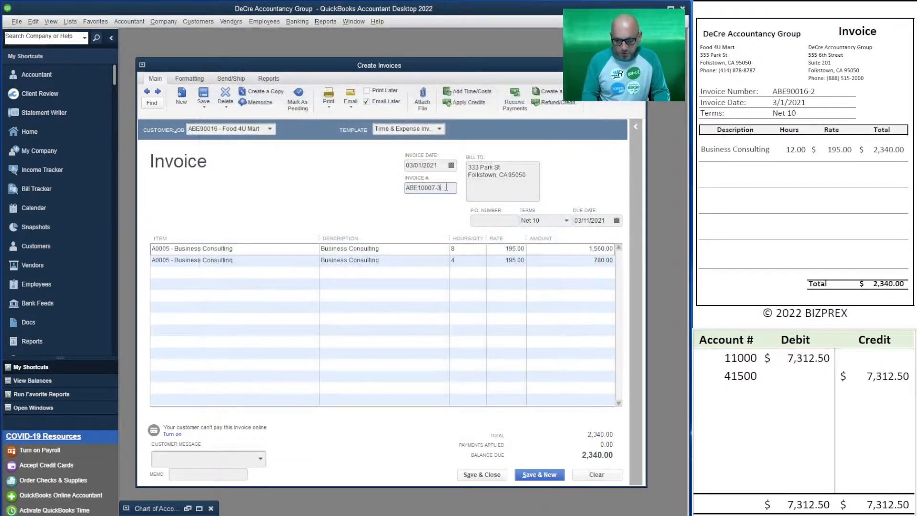
key("BackSpace")
key("BackSpace")
key("BackSpace")
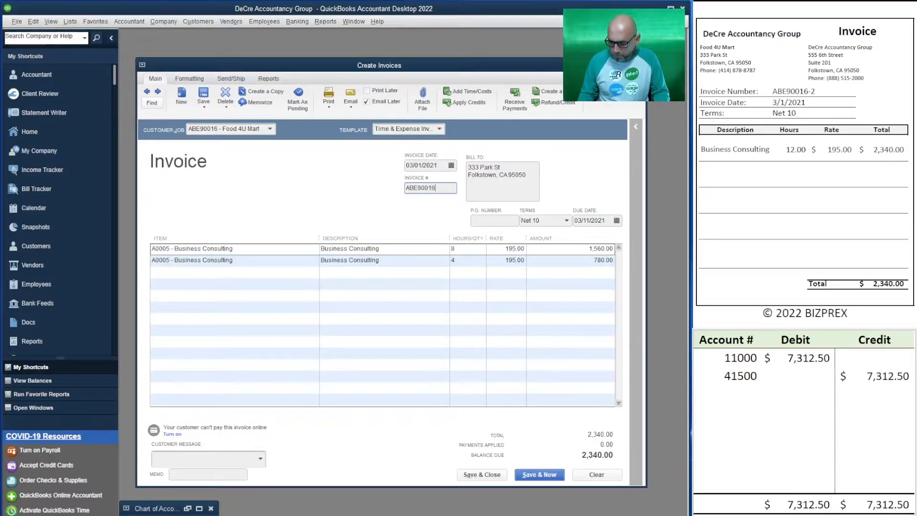
key("Tab")
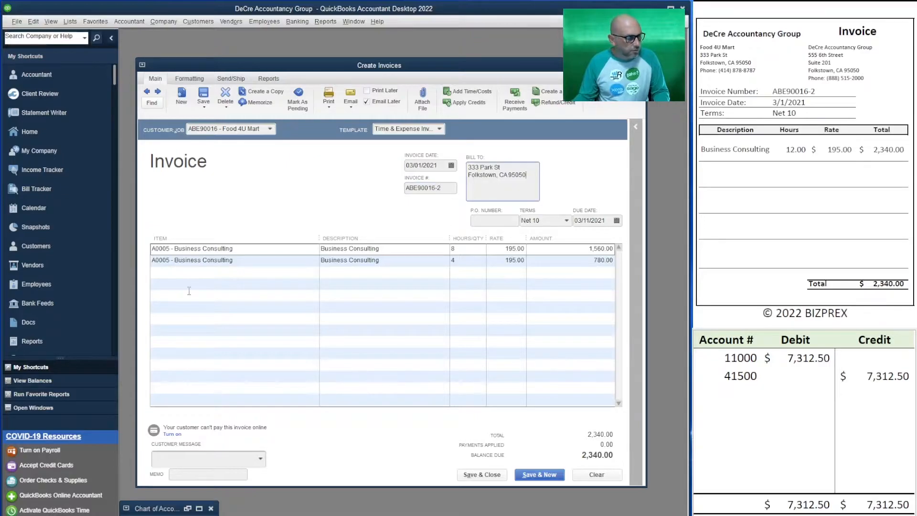
Step: Change the credit account in the T-account table to 41300
left_click(741, 376)
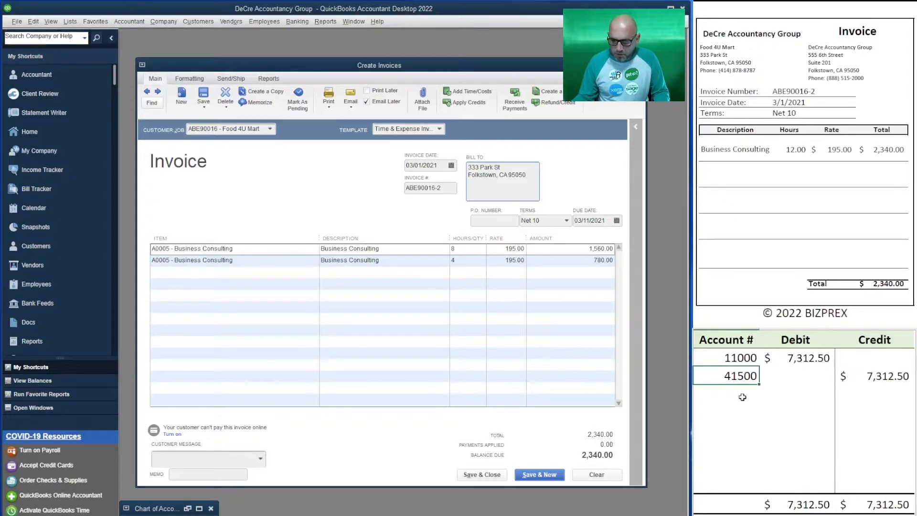
type("41300")
key("Return")
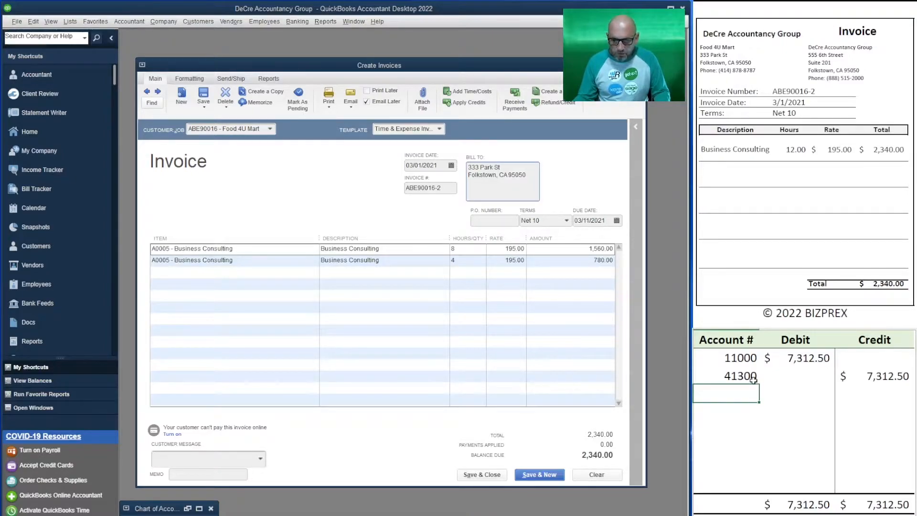
Step: Record the Food 4U Mart invoice amount of 2,340.00 as both the debit and the credit in the T-account table
left_click(809, 351)
type("2340")
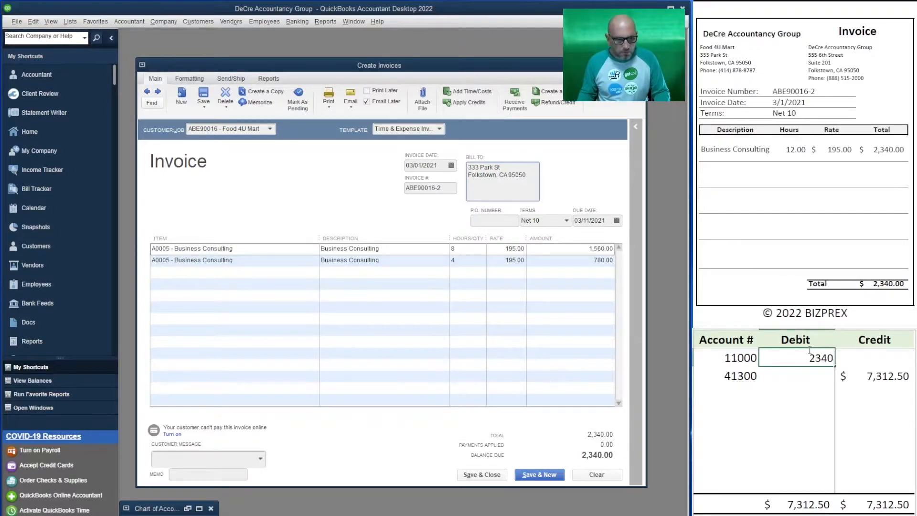
key("Return")
key("Right")
type("2340")
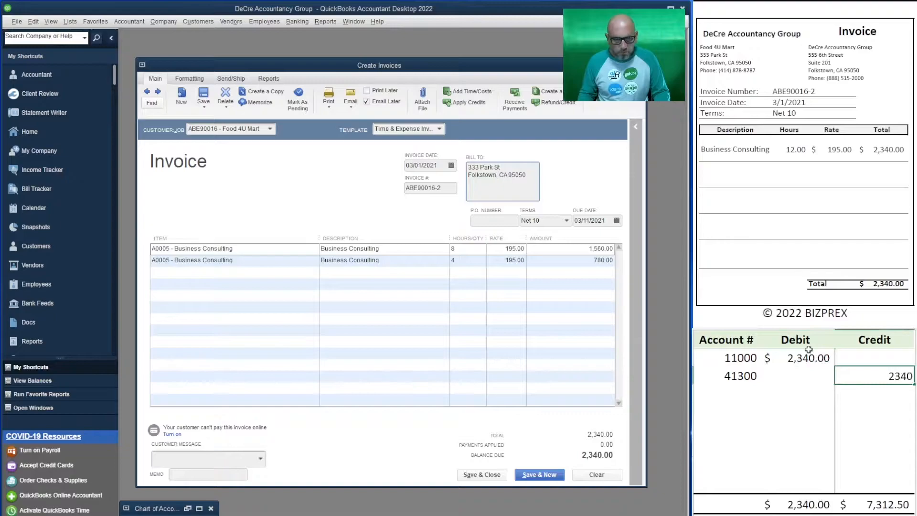
key("Return")
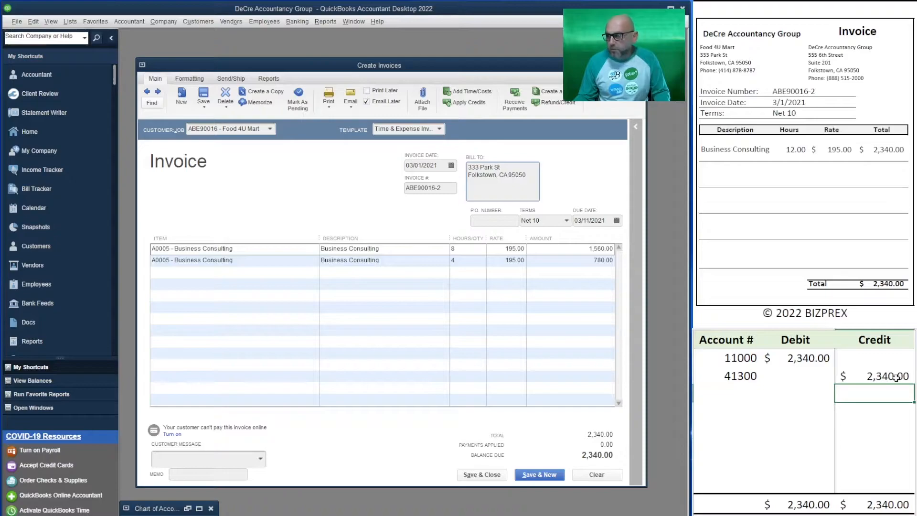
Step: Set the credit account for the Food 4U Mart entry in the T-account table to 41000
left_click(741, 379)
type("41000")
key("Return")
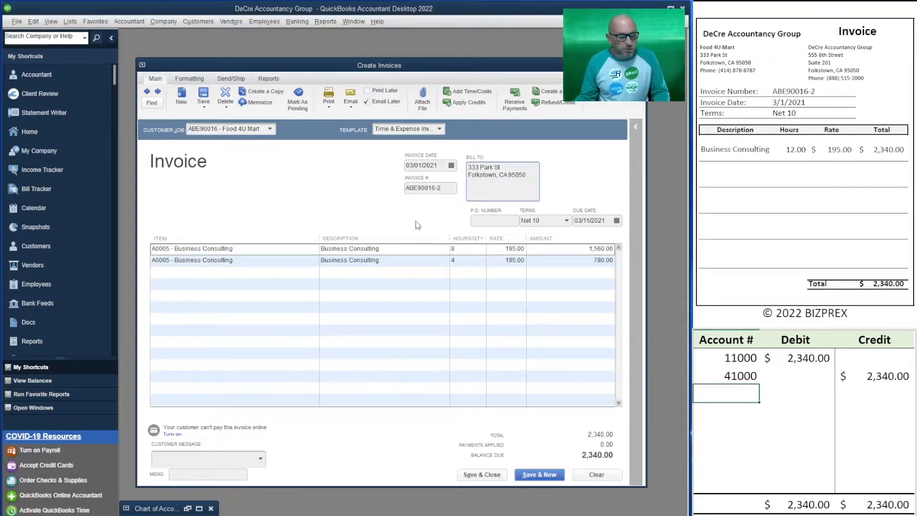
Step: Turn off Email Later for the Food 4U Mart invoice and save it, continuing to a new blank invoice
left_click(375, 123)
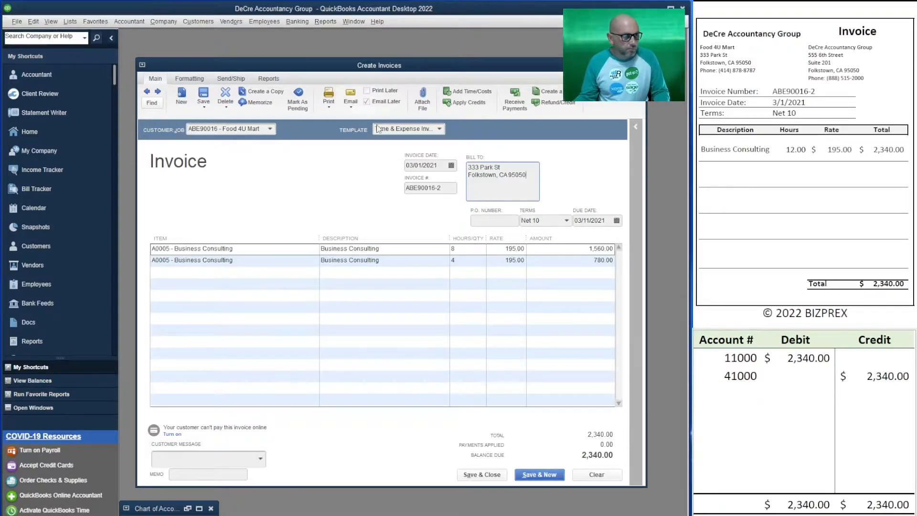
left_click(533, 476)
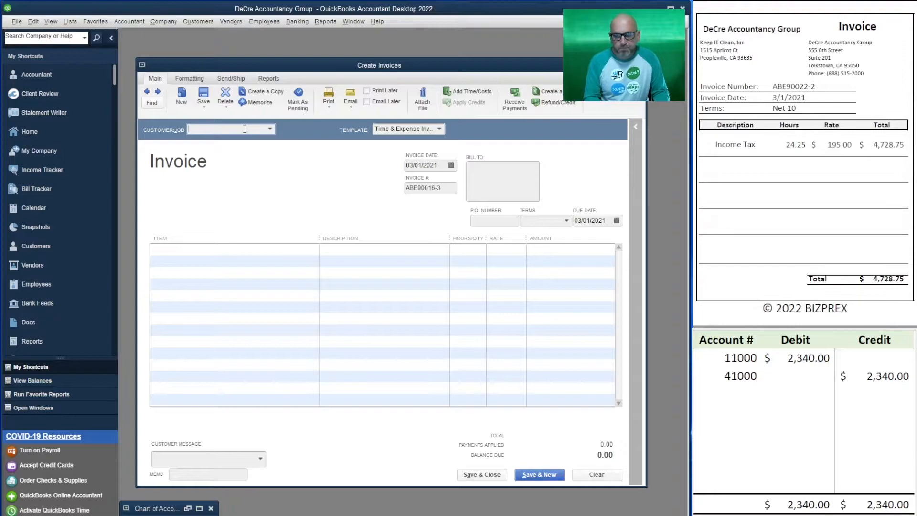
Step: Choose Keep IT Clean, Inc as the customer and bring all of its billable time into the invoice
type("keep")
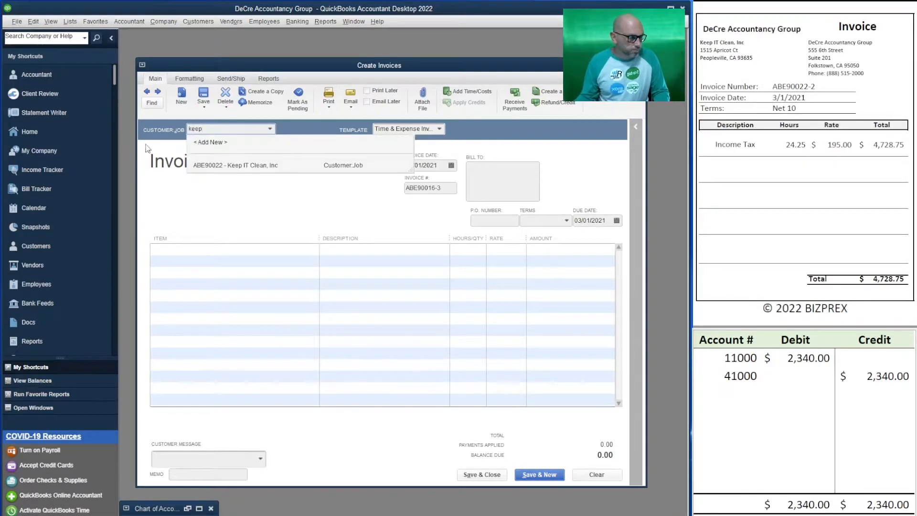
left_click(242, 167)
left_click(228, 152)
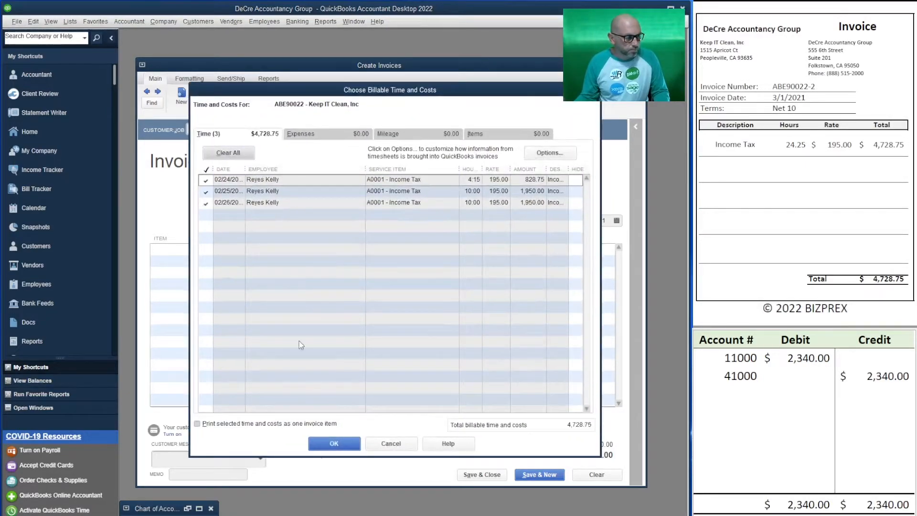
left_click(334, 443)
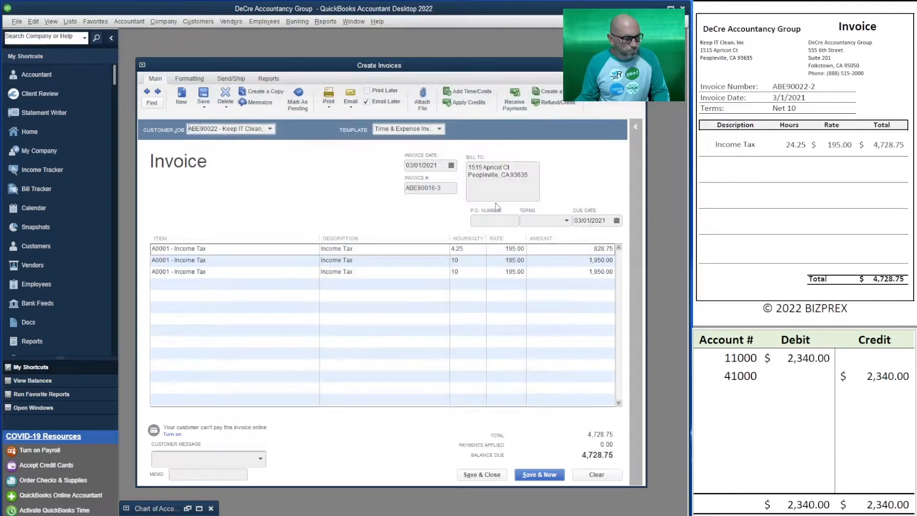
Step: Set the Keep IT Clean invoice number to ABE90022-2 and its terms to Net 10
left_click(443, 189)
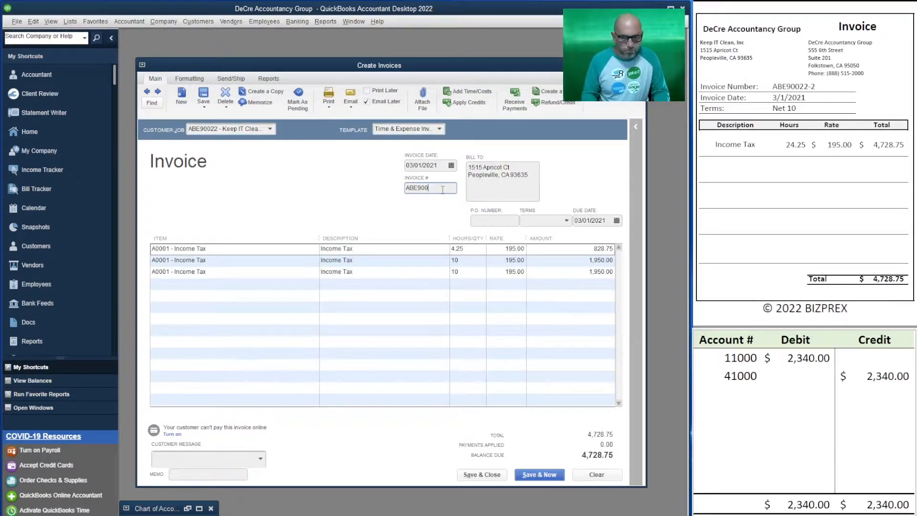
type("22-2")
left_click(566, 221)
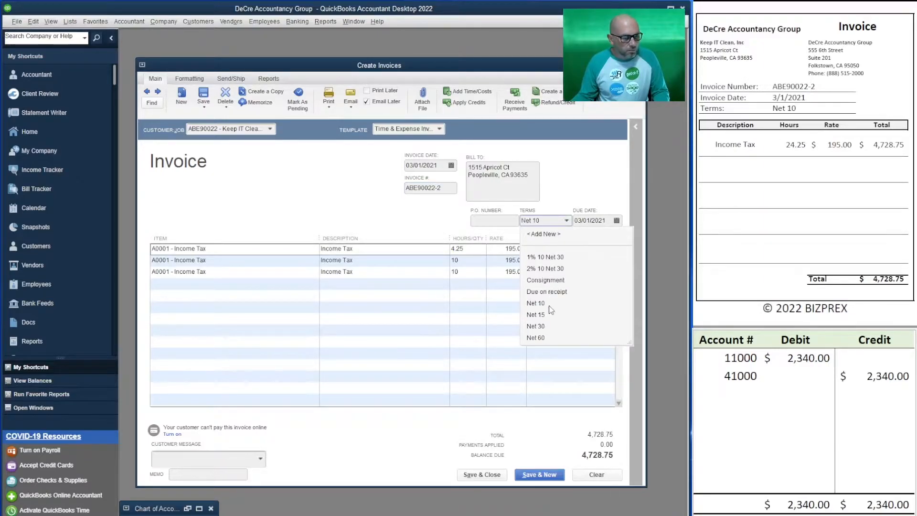
left_click(535, 303)
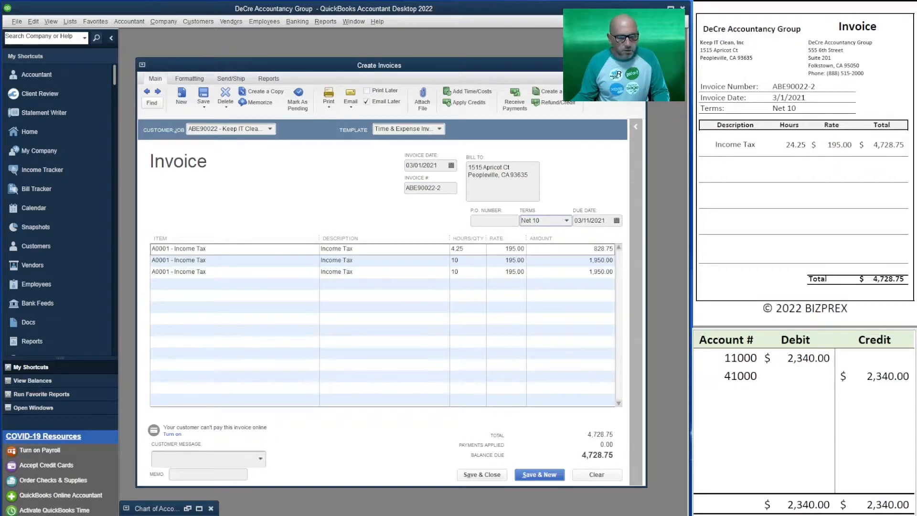
Step: Record the Keep IT Clean invoice in the T-account table as a 4,728.75 debit to 11000 and a 4,728.75 credit to 41000
left_click(798, 362)
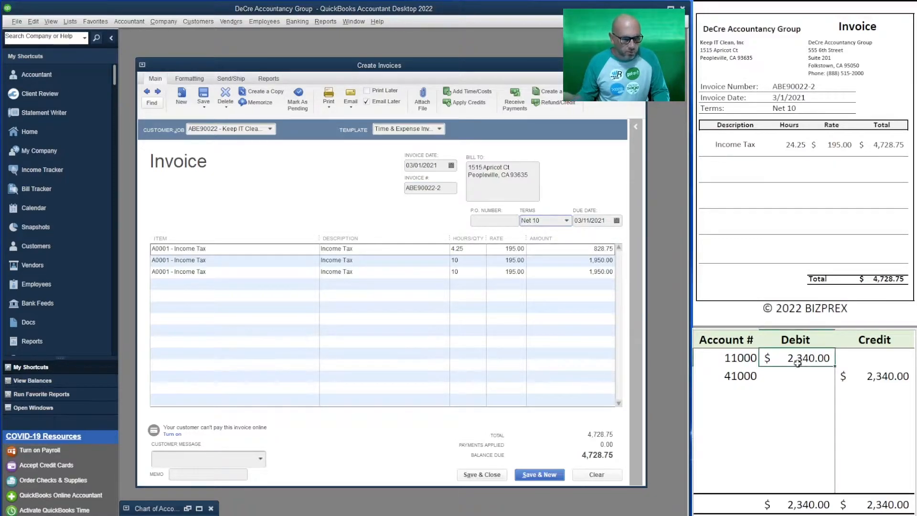
type("4728.75")
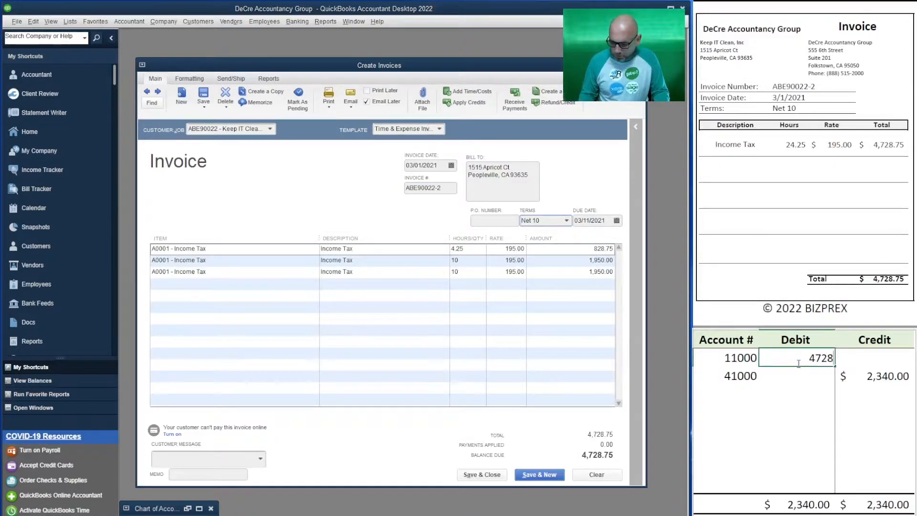
key("Return")
key("Right")
type("4728.75")
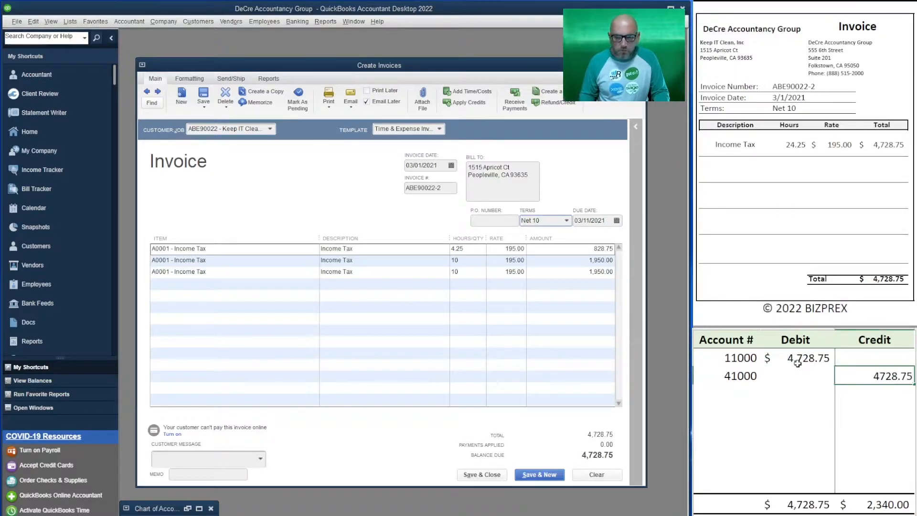
key("Return")
key("Left")
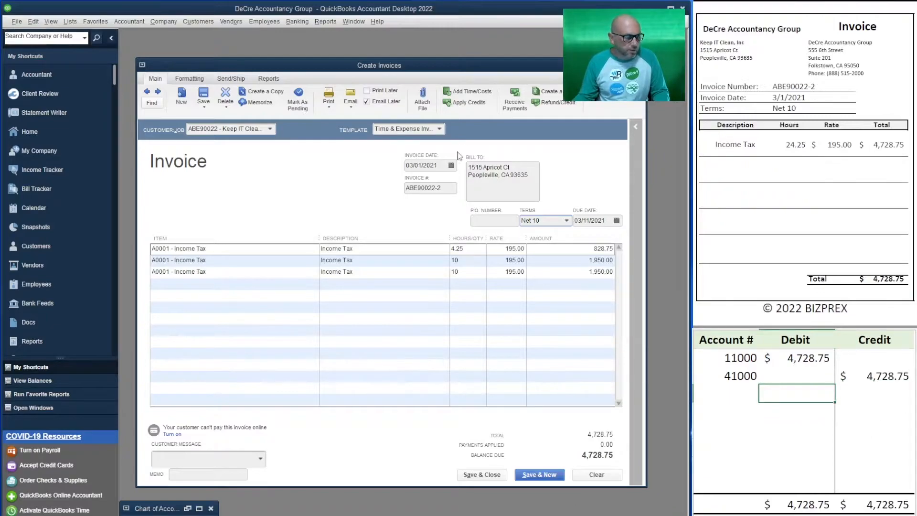
Step: Turn off Email Later for the Keep IT Clean invoice and save it, making the customer's changed terms permanent
left_click(366, 102)
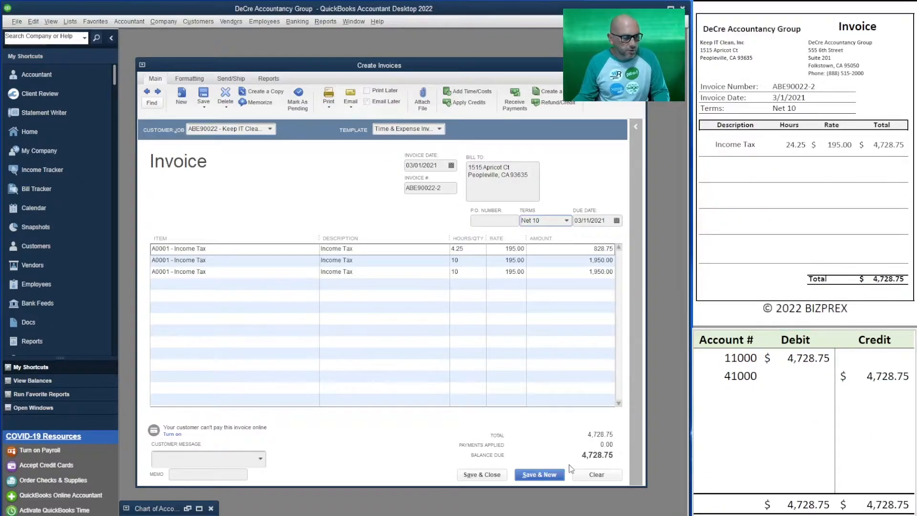
left_click(551, 477)
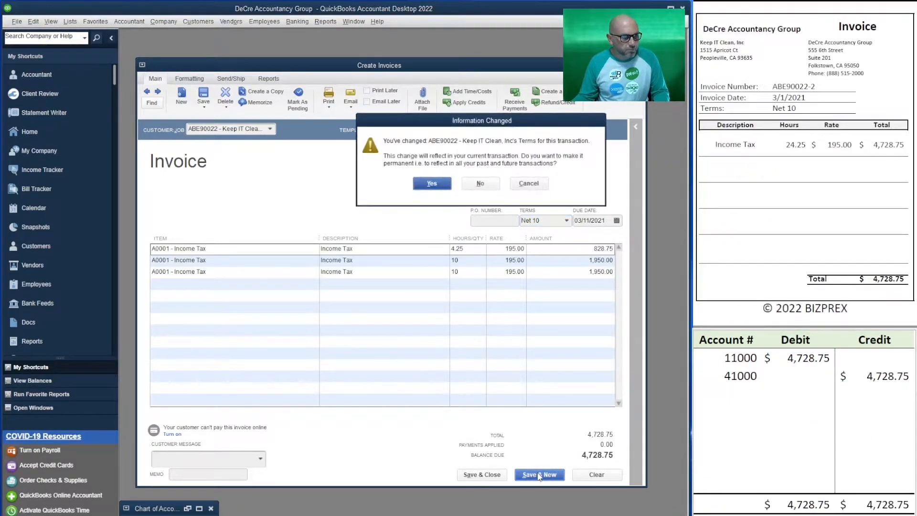
left_click(431, 183)
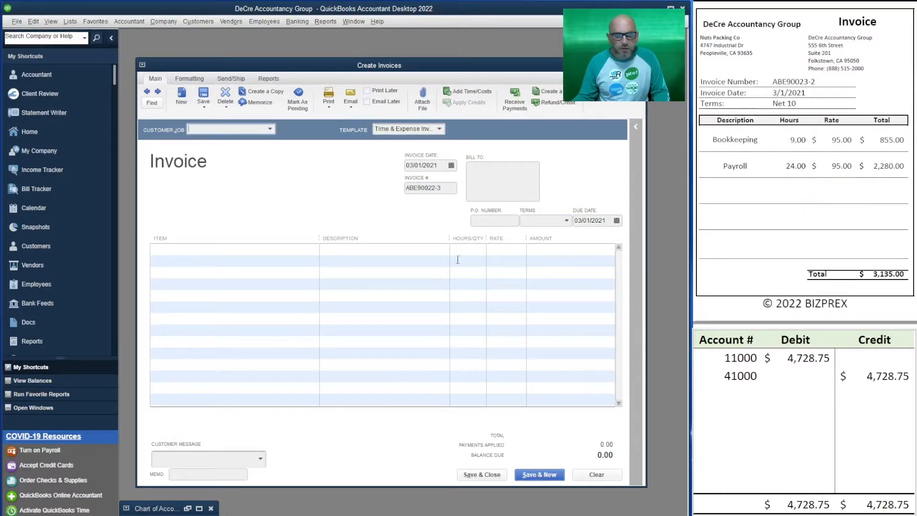
Step: Choose Nuts Packing Co as the customer and bring all of its billable time into the invoice
left_click(203, 130)
type("nut")
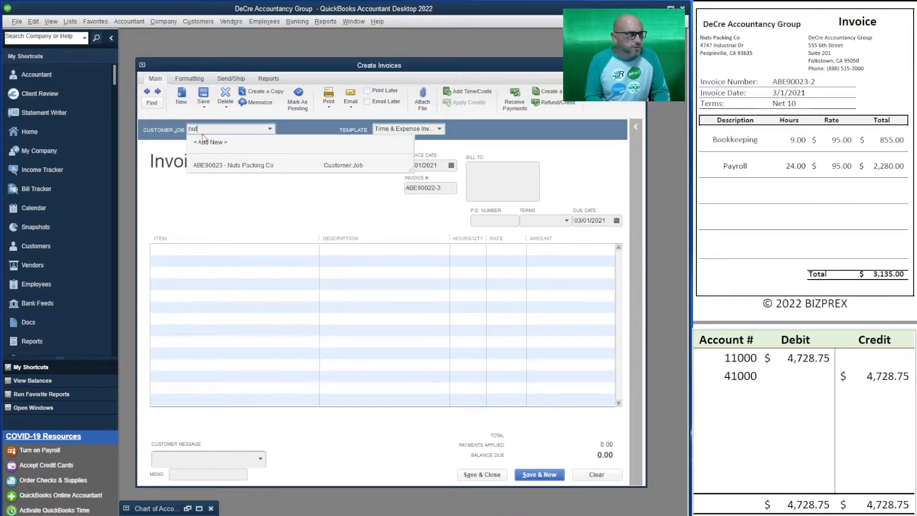
left_click(266, 166)
left_click(225, 153)
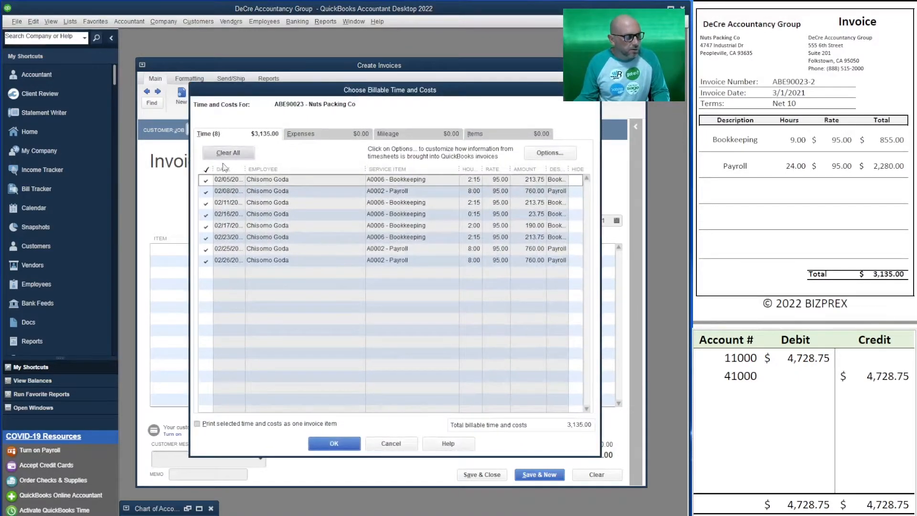
left_click(334, 443)
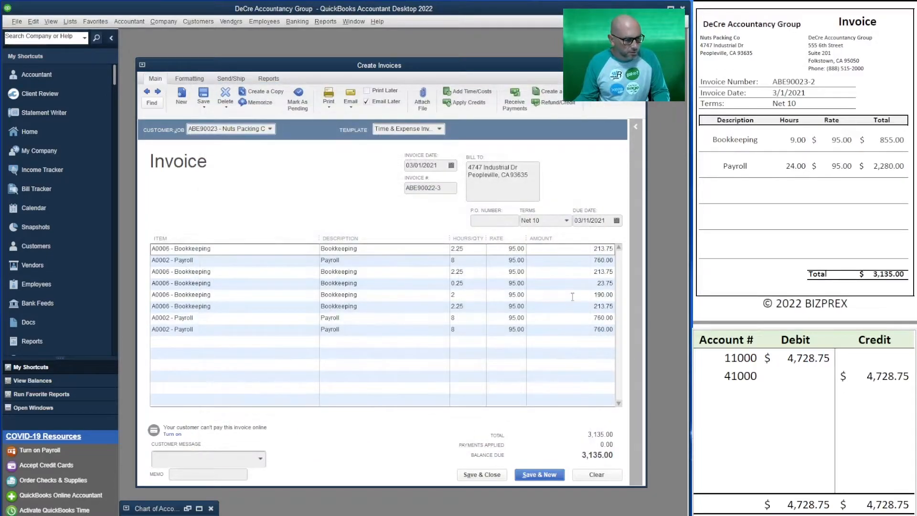
Step: Record the Nuts Packing Co invoice in the T-account table as a 3,135.00 debit to 11000 and a 3,135.00 credit to 41000
left_click(819, 357)
left_click(819, 356)
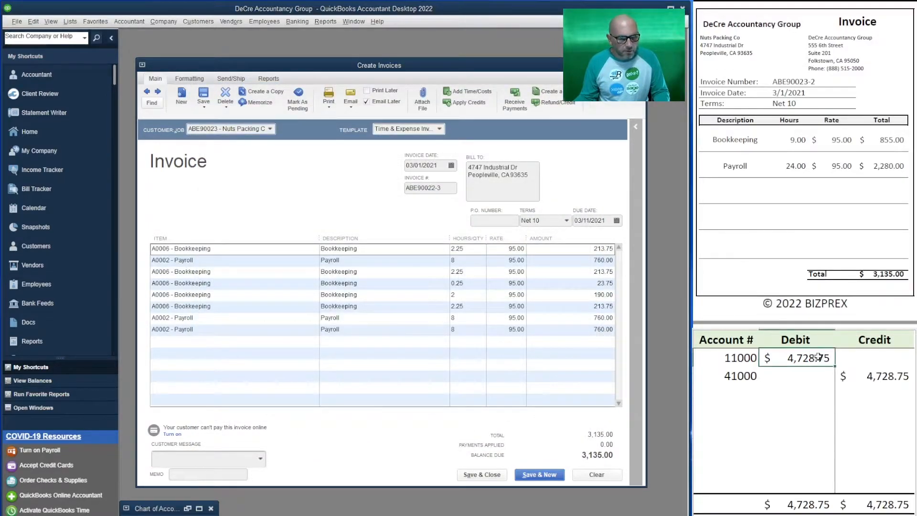
type("3135")
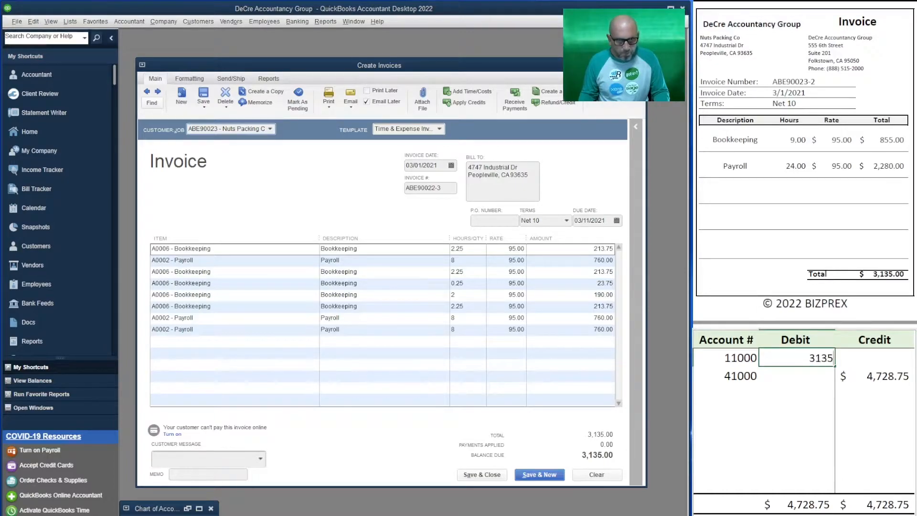
key("Return")
key("Right")
type("3135")
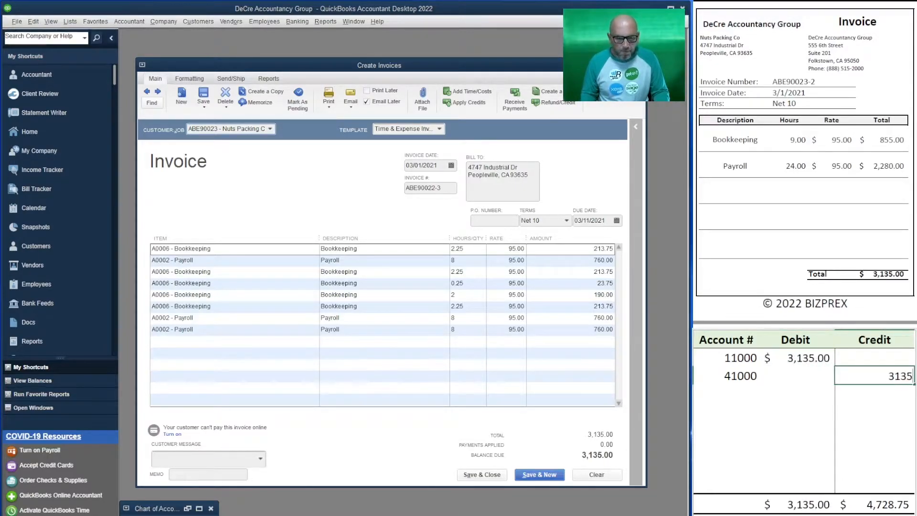
key("Return")
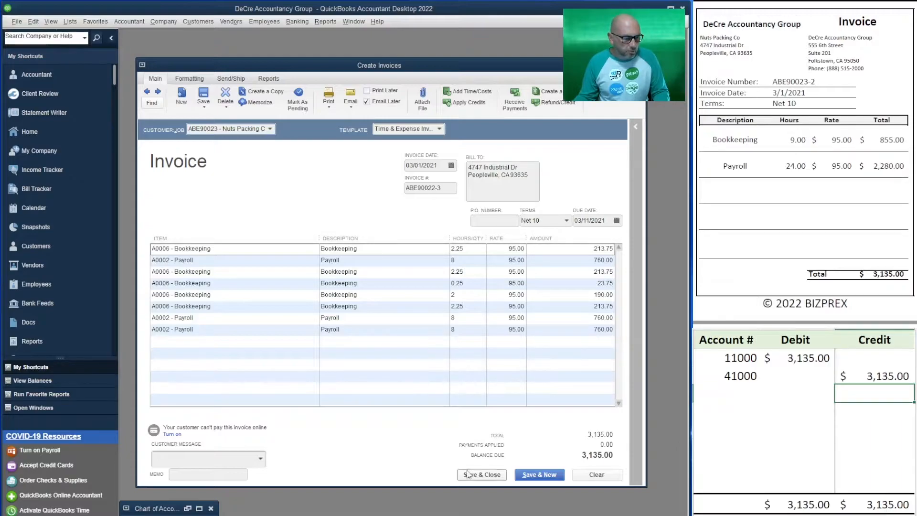
Step: Turn off Email Later for the Nuts Packing Co invoice, number it ABE90023-2, and save it to start a new invoice
left_click(367, 104)
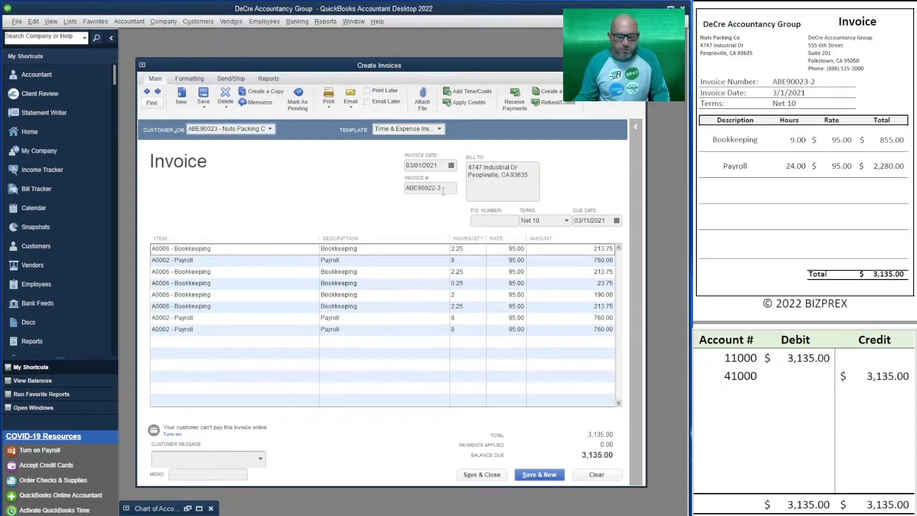
left_click(440, 191)
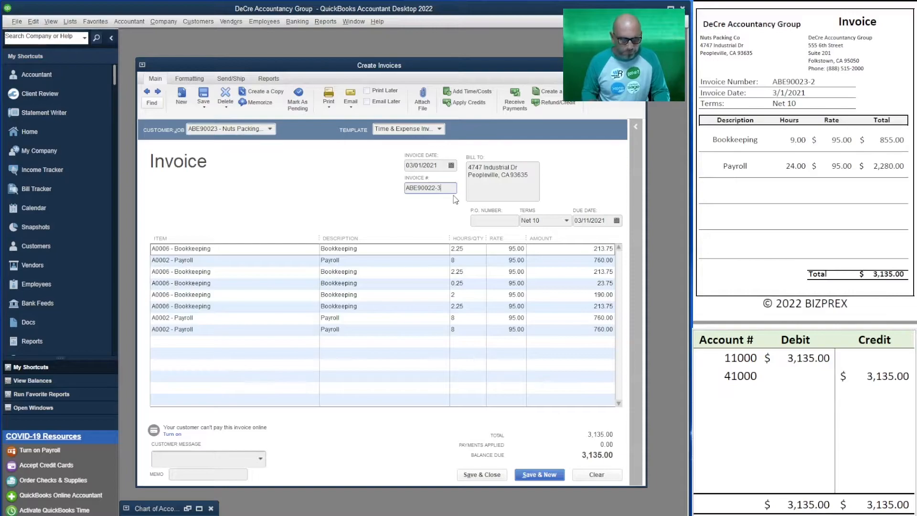
key("BackSpace")
key("BackSpace")
type("3-")
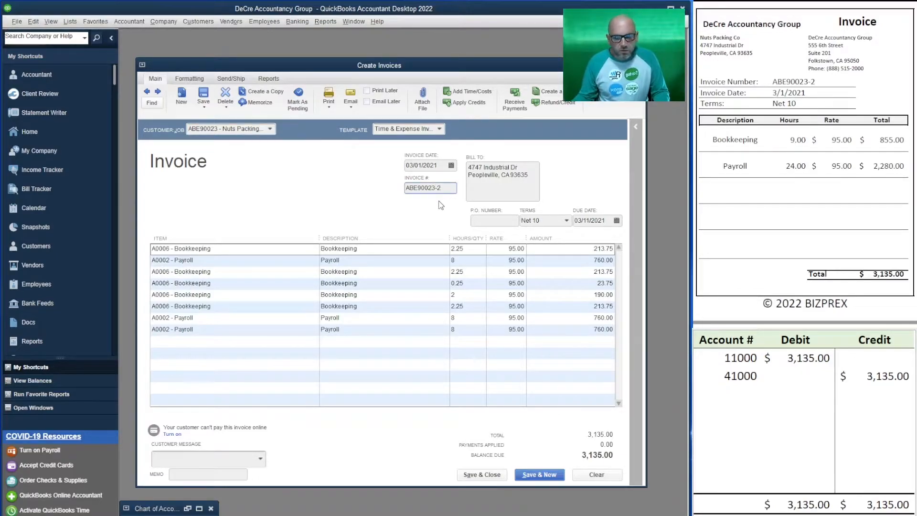
left_click(546, 474)
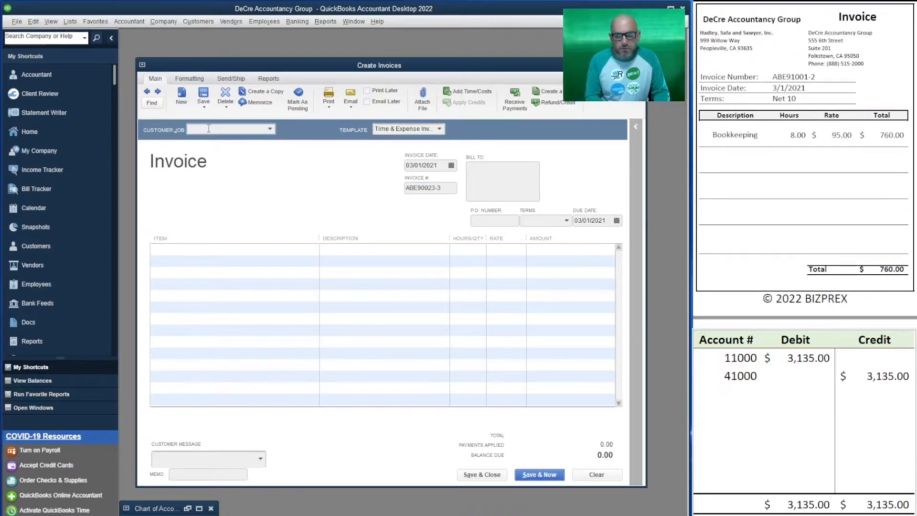
Step: Invoice Hadley, Safa and Sawyer, Inc. for all of its billable time and set the invoice number to ABE91001-2
type("hadl")
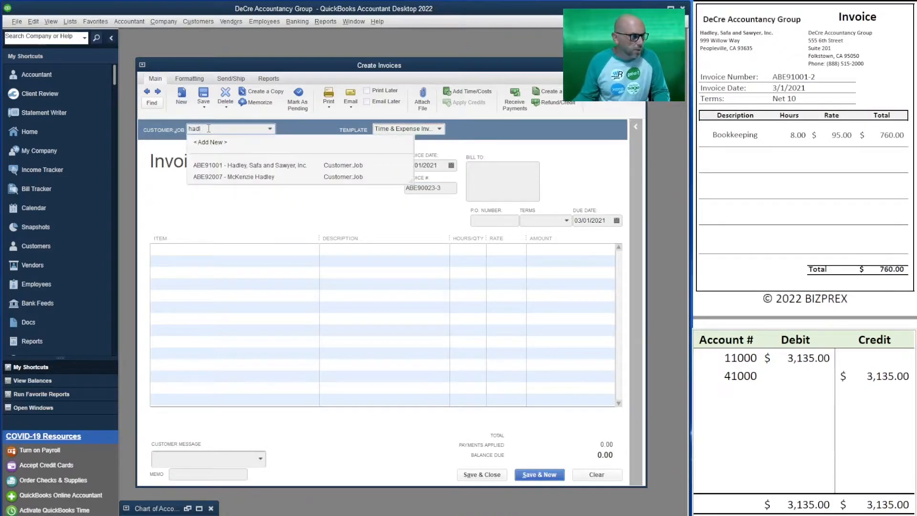
left_click(262, 166)
left_click(228, 153)
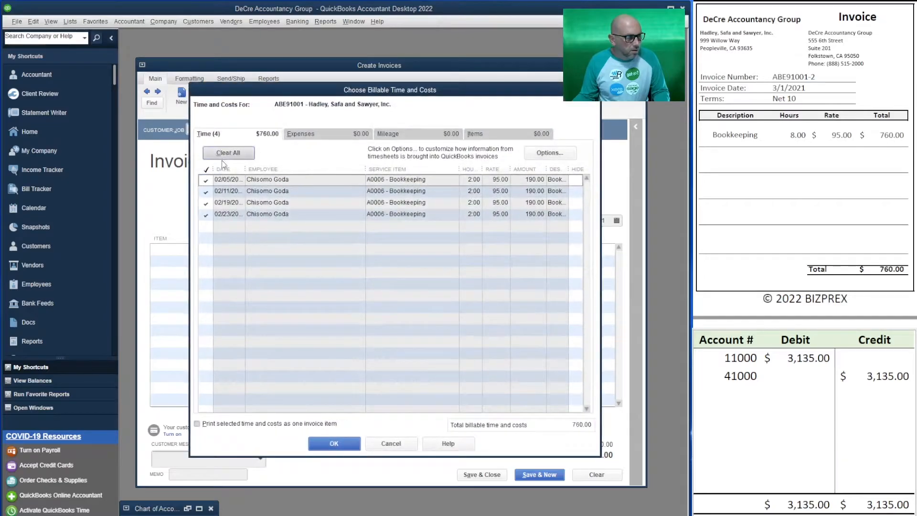
left_click(334, 443)
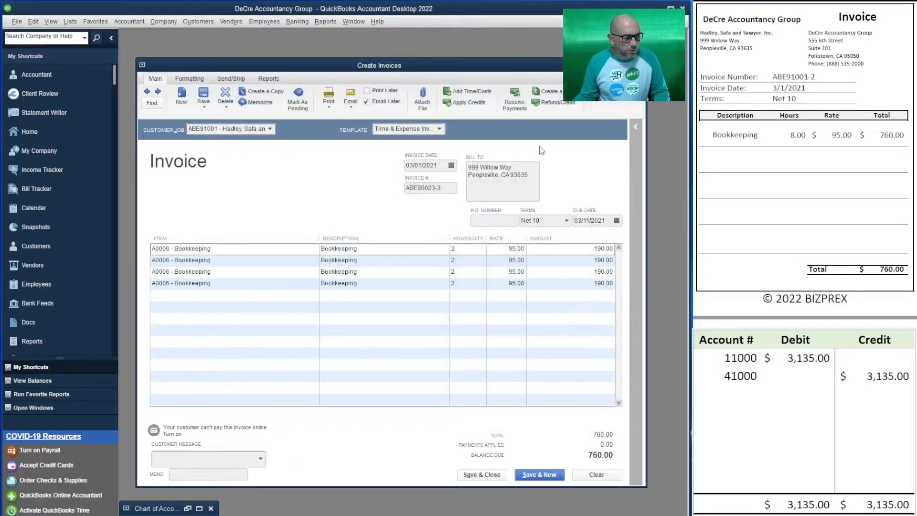
left_click(438, 187)
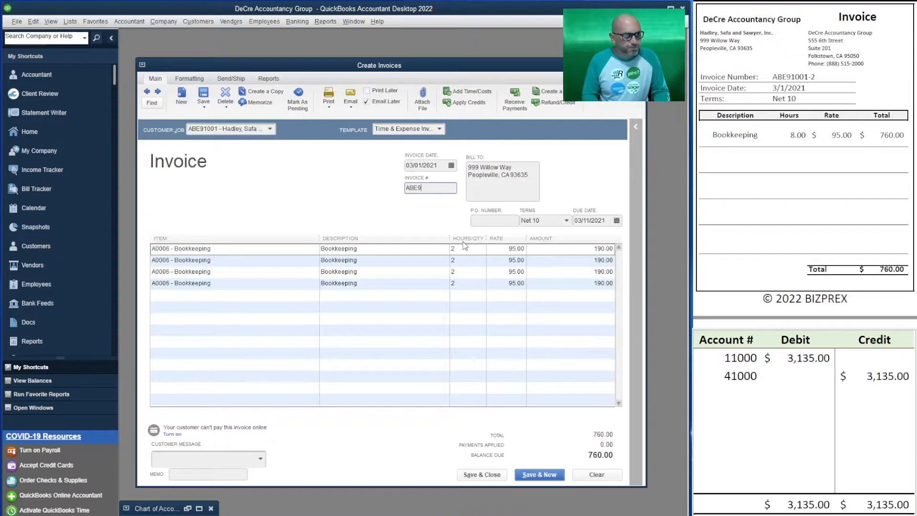
type("1001-2")
key("Tab")
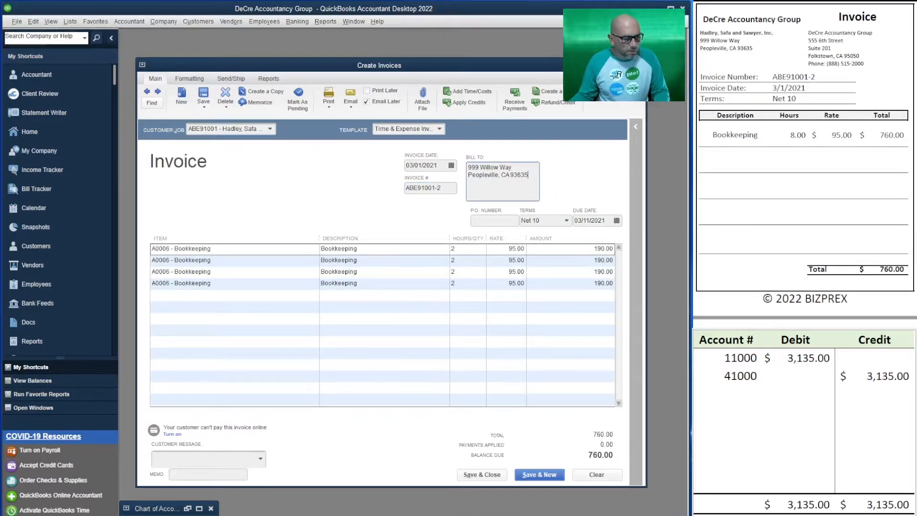
Step: Record the Hadley, Safa and Sawyer invoice in the T-account table as a 760.00 debit to 11000 and a 760.00 credit to 41000
left_click(788, 363)
type("760")
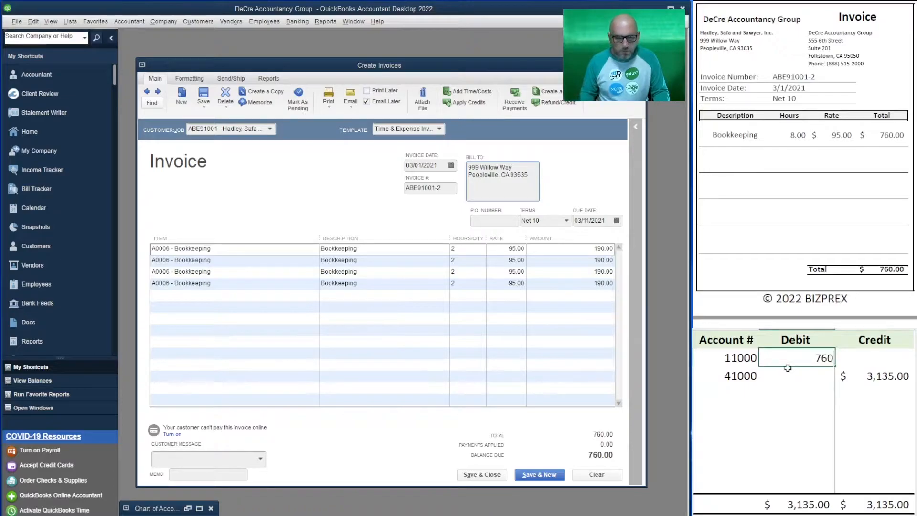
key("Return")
type("760")
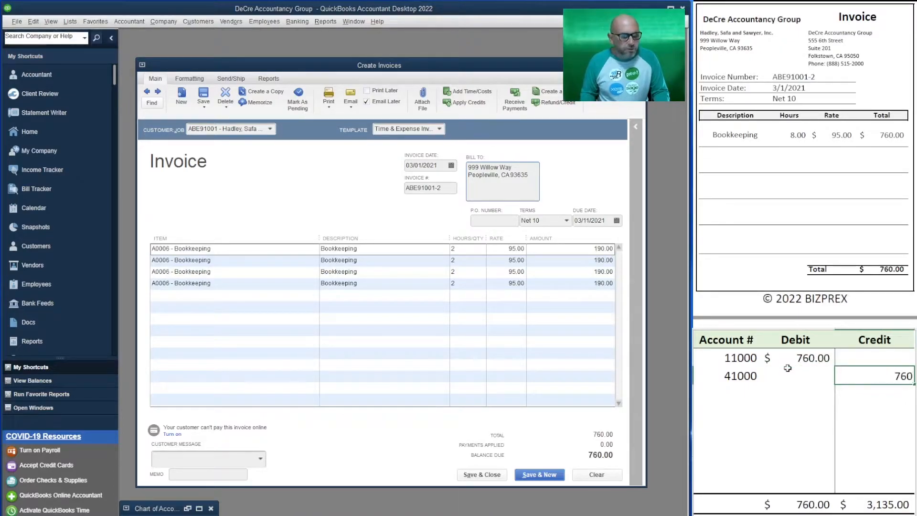
key("Return")
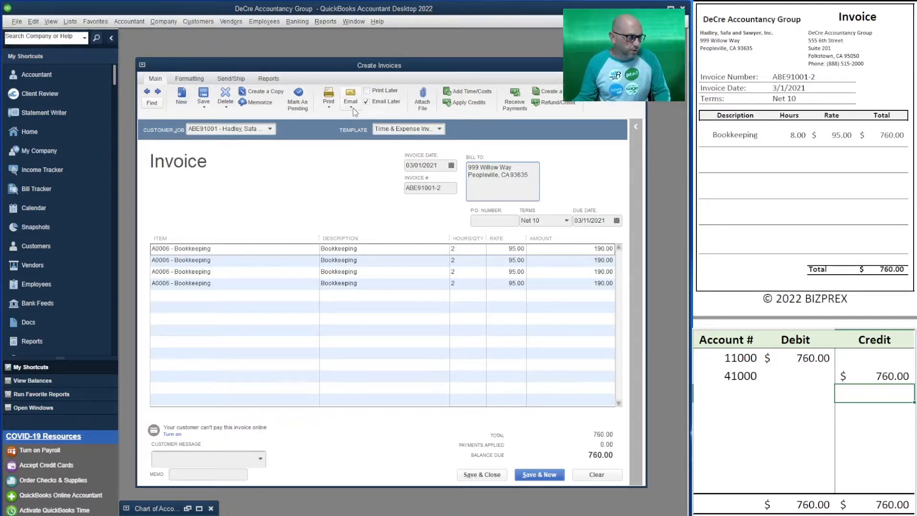
Step: Turn off Email Later for the Hadley, Safa and Sawyer invoice and save it, keeping its duplicate invoice number
left_click(372, 103)
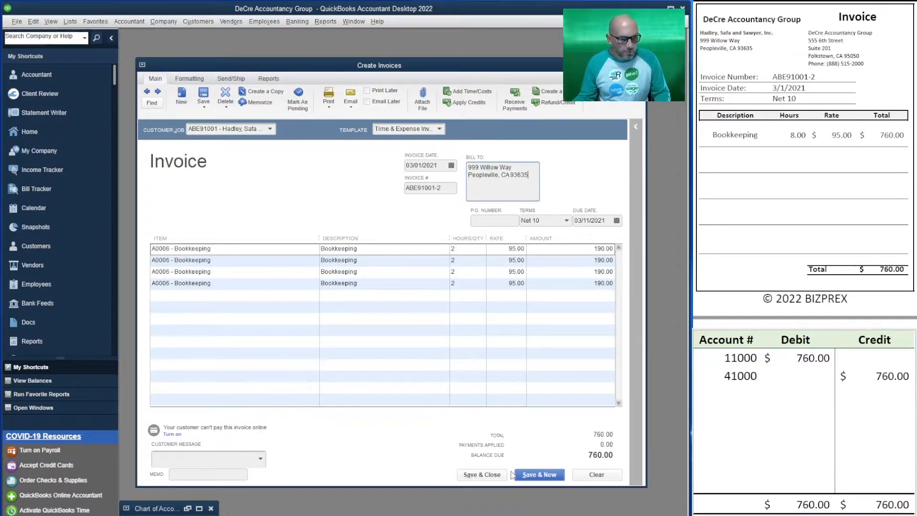
left_click(539, 475)
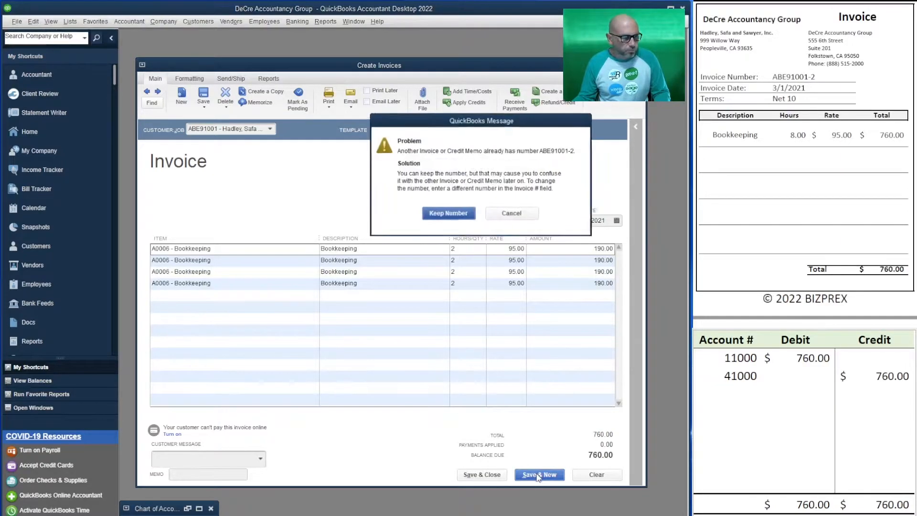
left_click(449, 214)
Step: Invoice Romilly Farms, LLC for all of its billable time and set the invoice number to ABE91002-2
scroll(805, 162, "down", 9)
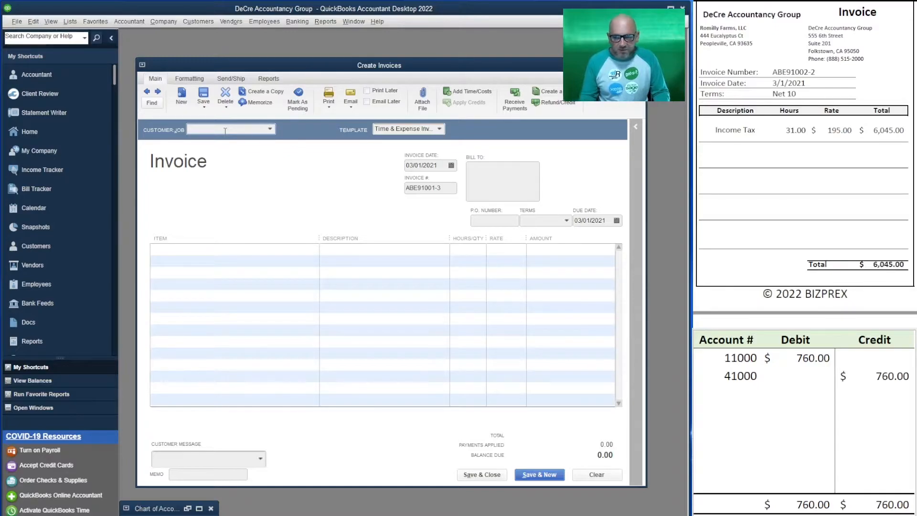
type("rom")
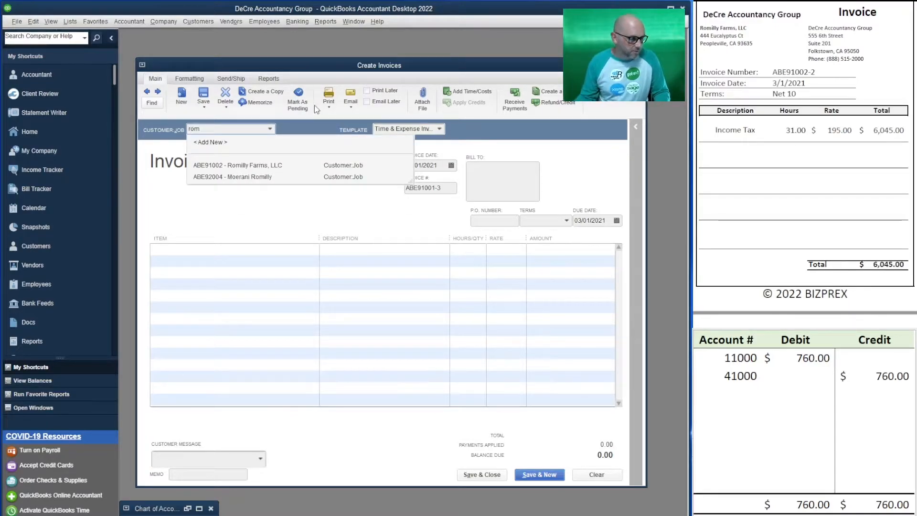
left_click(289, 166)
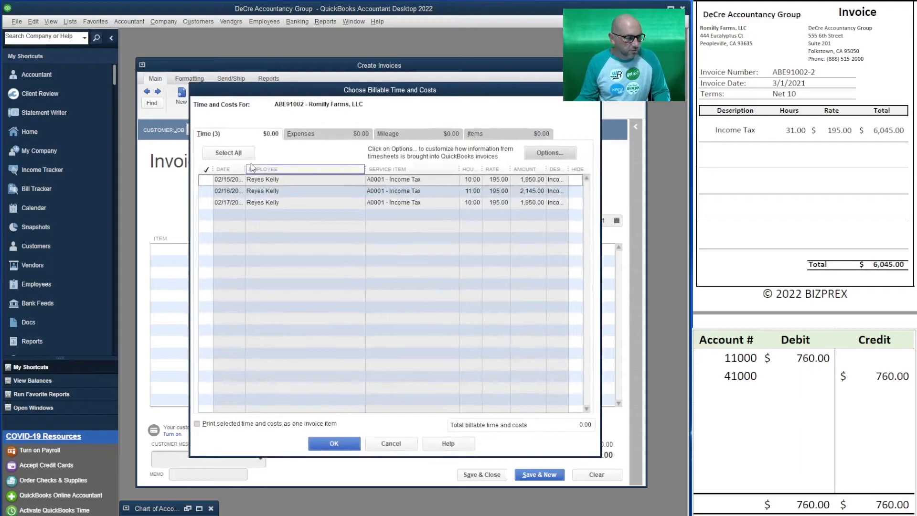
left_click(228, 152)
left_click(327, 443)
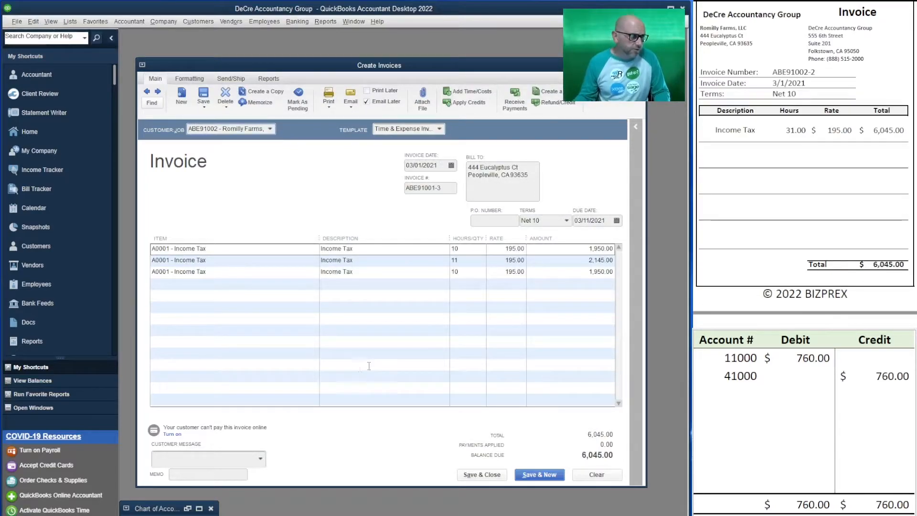
left_click(442, 188)
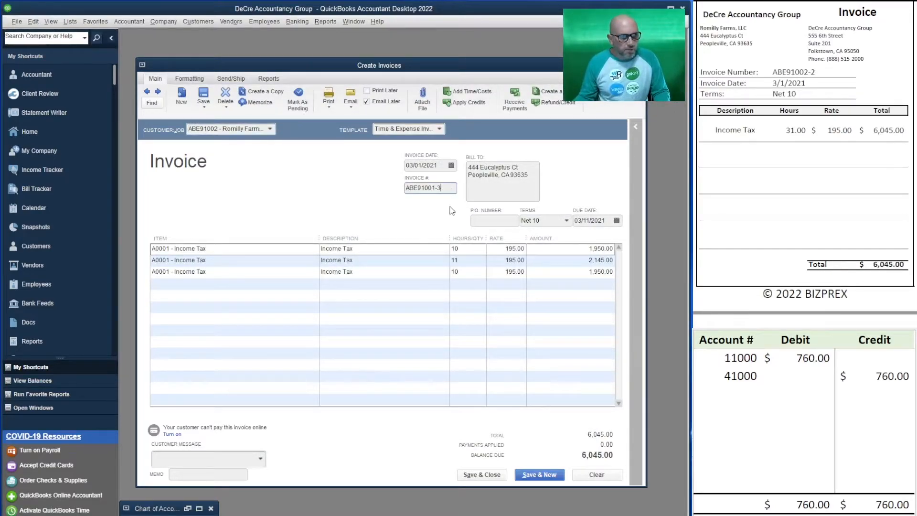
type("2-")
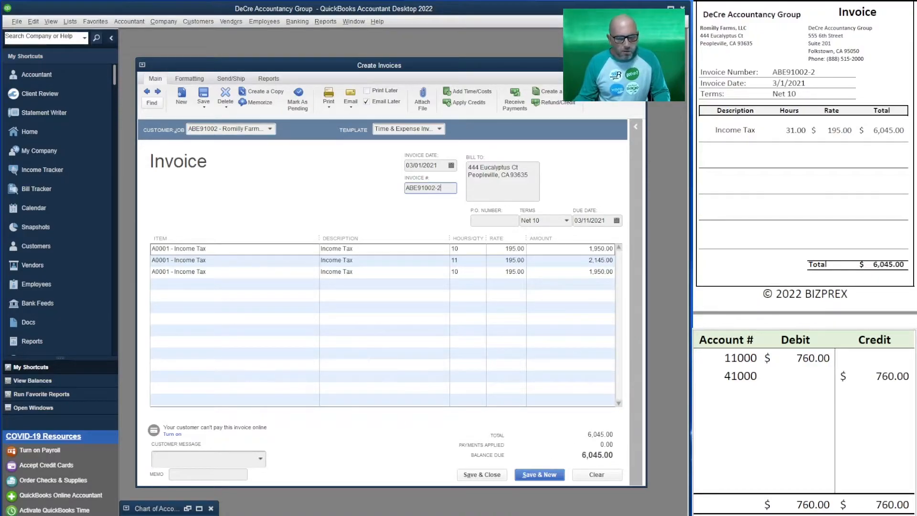
Step: Record the Romilly Farms invoice in the T-account table as a 6,045.00 debit to 11000 and a 6,045.00 credit to 41000
left_click(808, 359)
type("6,045")
key("Tab")
key("Down")
type("6,045")
key("Return")
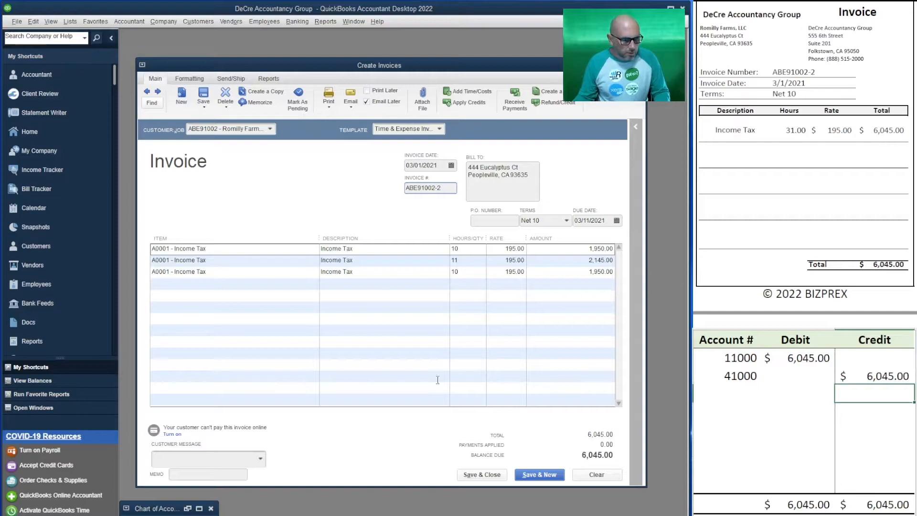
Step: Turn off Email Later for the Romilly Farms invoice and save it to start a new invoice
left_click(367, 101)
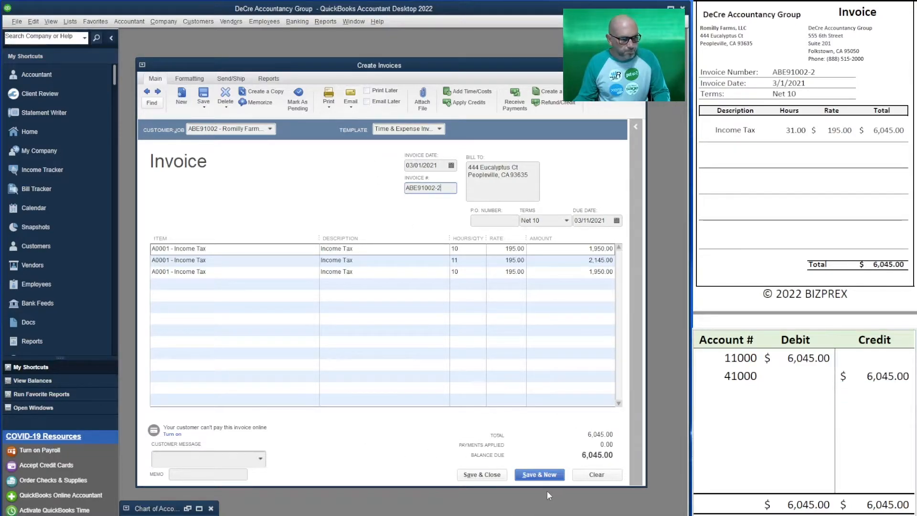
left_click(540, 475)
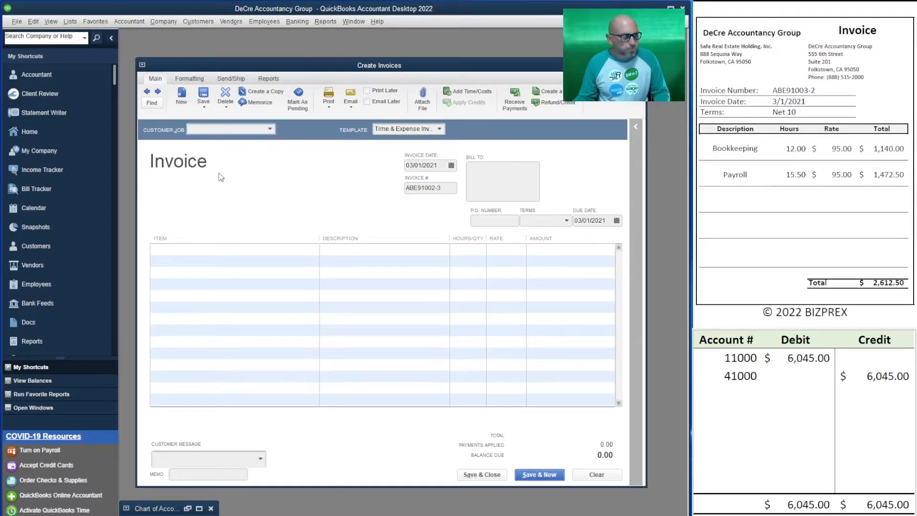
Step: Invoice Safa Real Estate Holding, Inc. for all of its billable time and set the invoice number to ABE91003-2
type("saf")
left_click(252, 177)
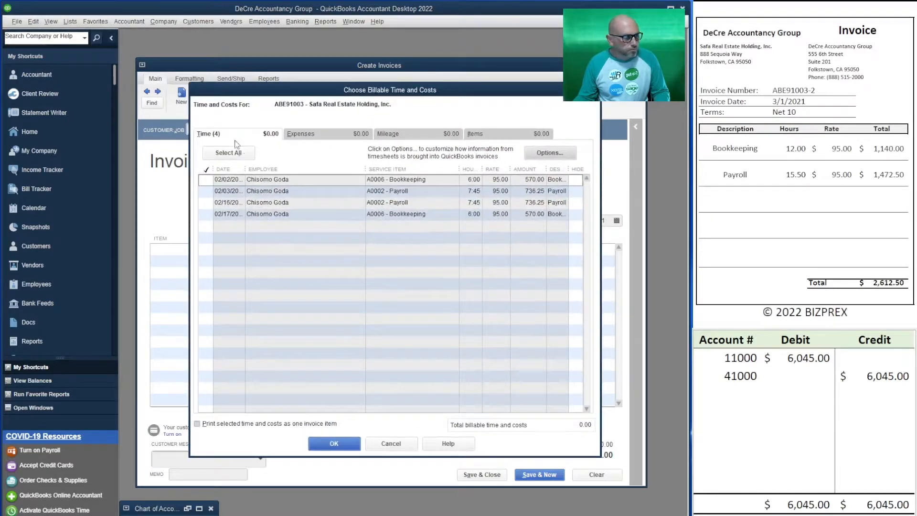
left_click(228, 153)
left_click(334, 444)
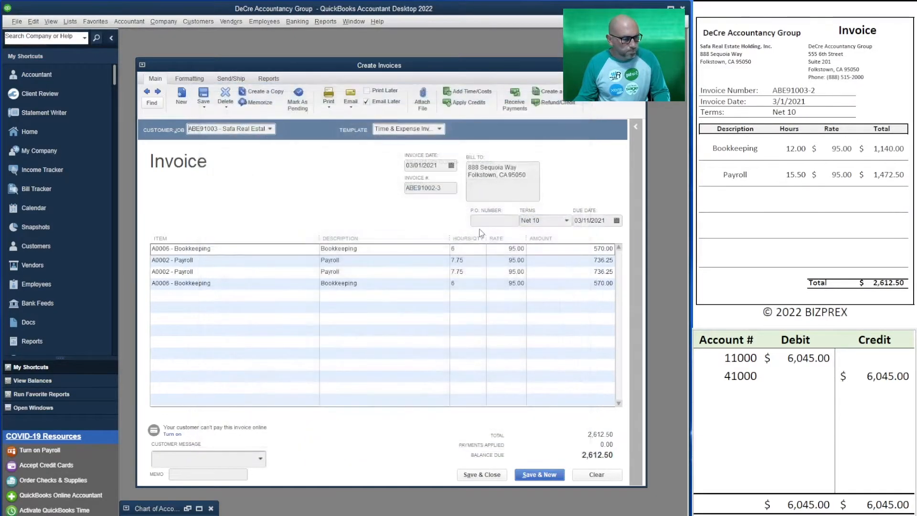
left_click(446, 186)
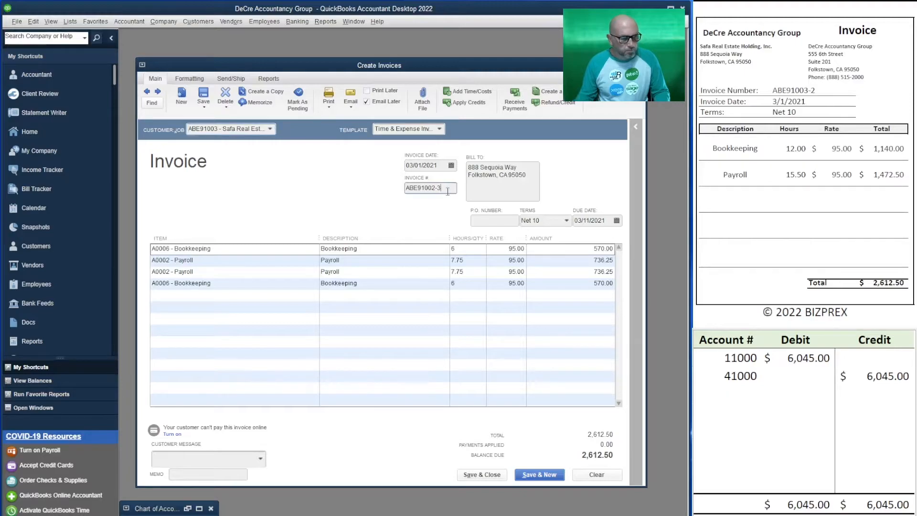
key("BackSpace")
key("BackSpace")
type("3-2")
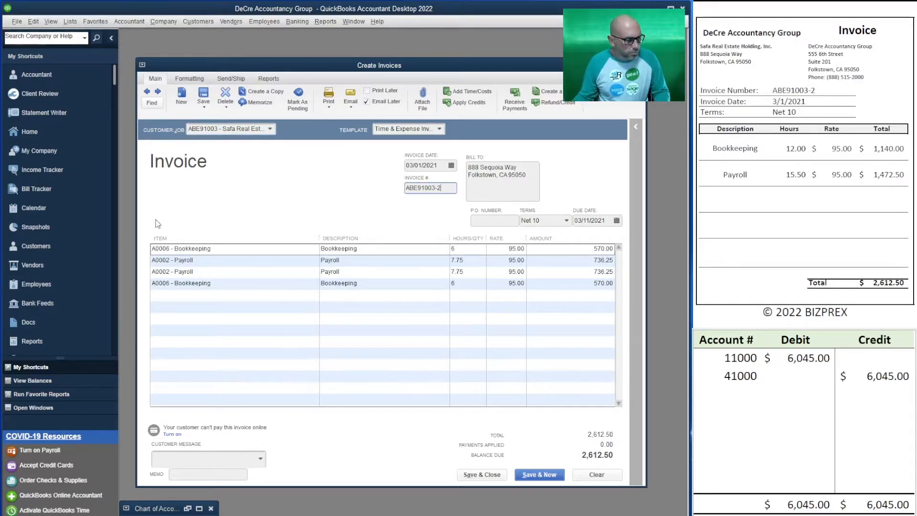
Step: Record the Safa Real Estate Holding invoice in the T-account table as a 2,612.50 debit to 11000 and a 2,612.50 credit to 41000
left_click(802, 358)
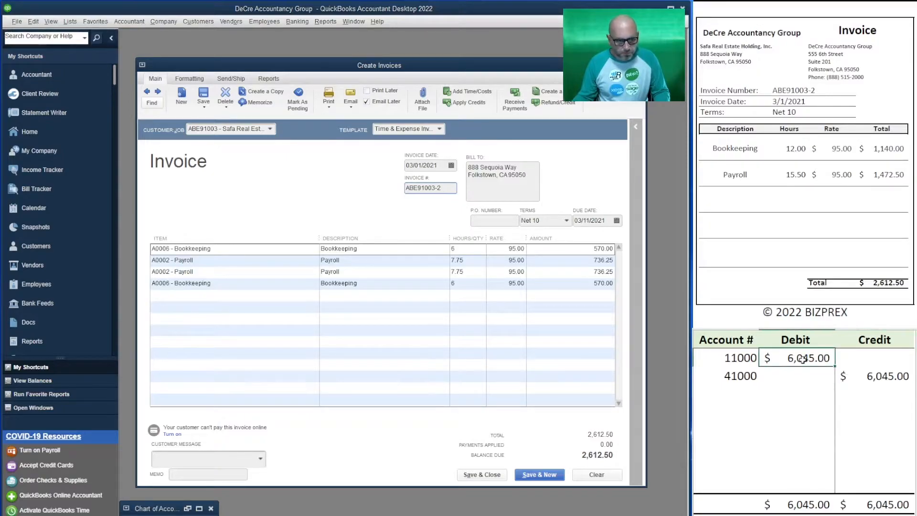
type("2612.50")
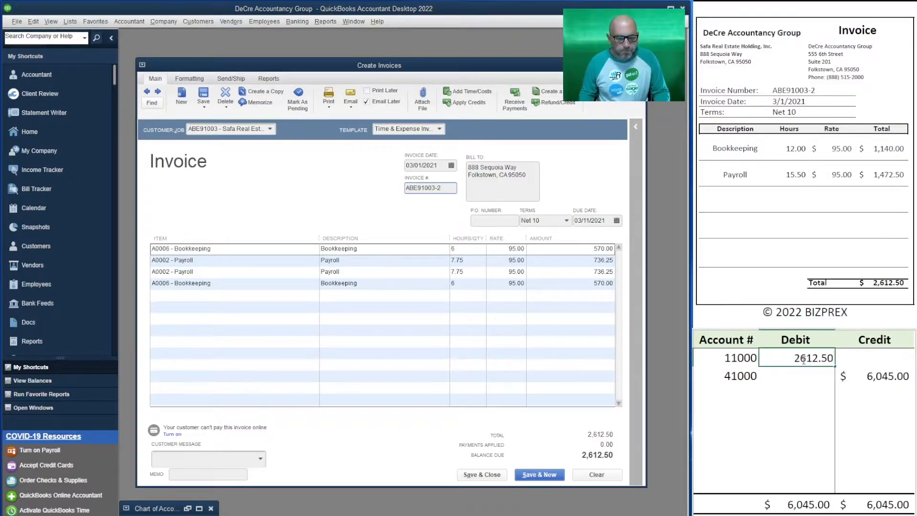
key("Return")
key("Right")
type("2612.50")
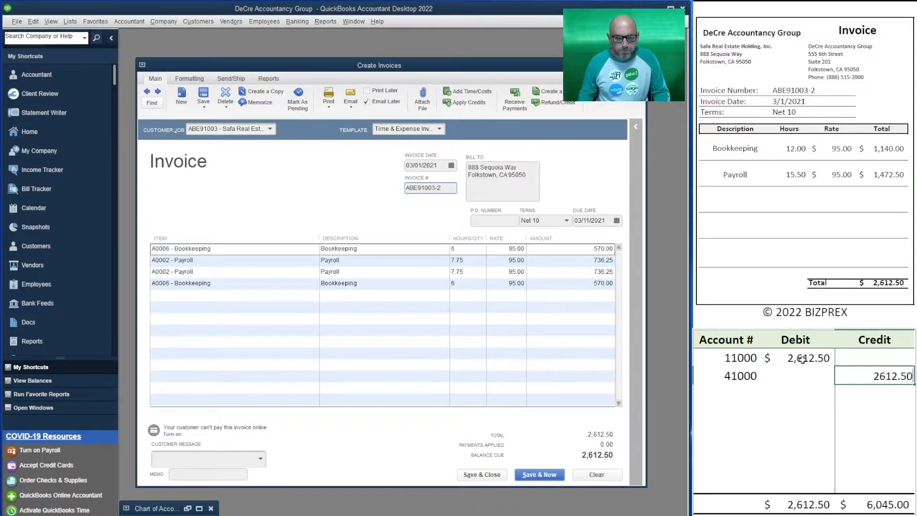
key("Return")
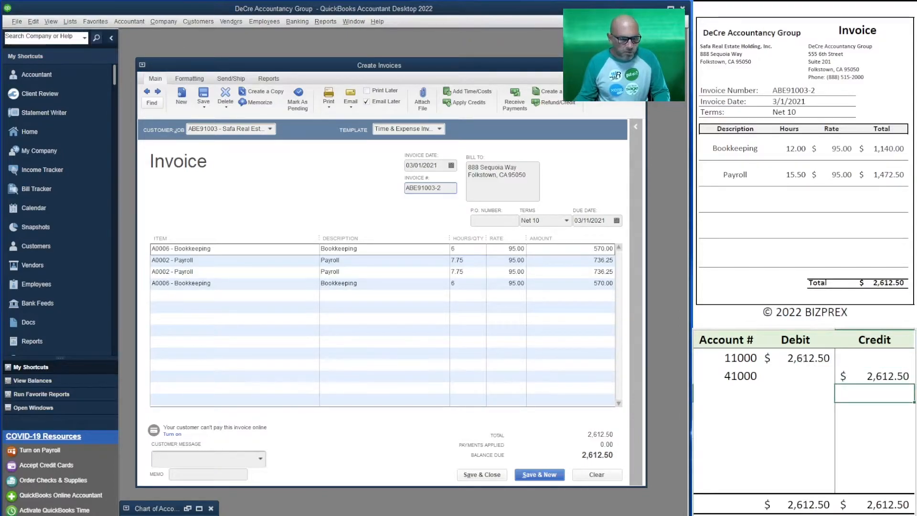
Step: Turn off Email Later for the Safa Real Estate Holding invoice and save it to start a new invoice
left_click(367, 102)
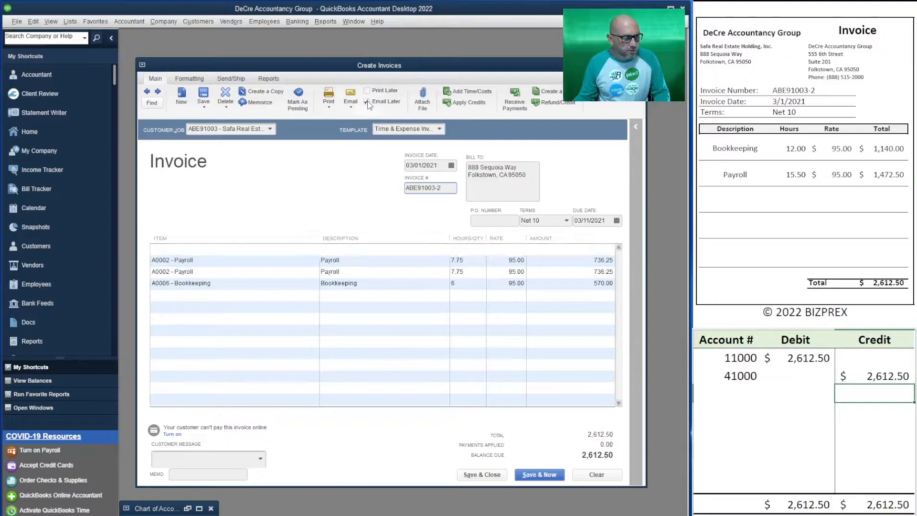
left_click(551, 479)
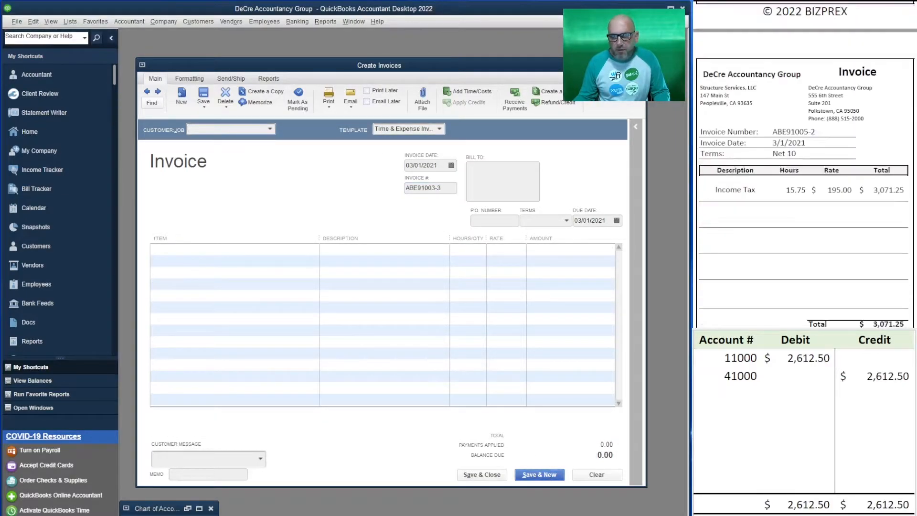
Step: Invoice Structure Services, LLC for all of its billable time
type("s")
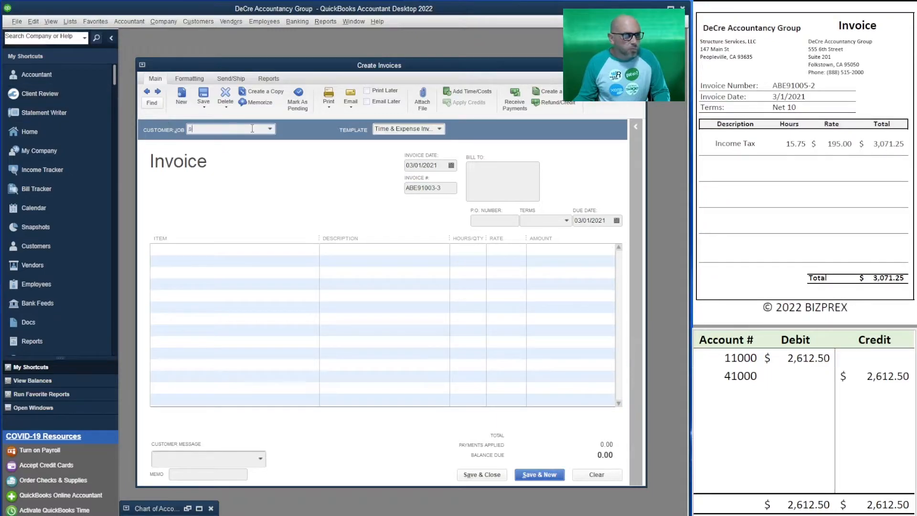
type("tr")
key("Tab")
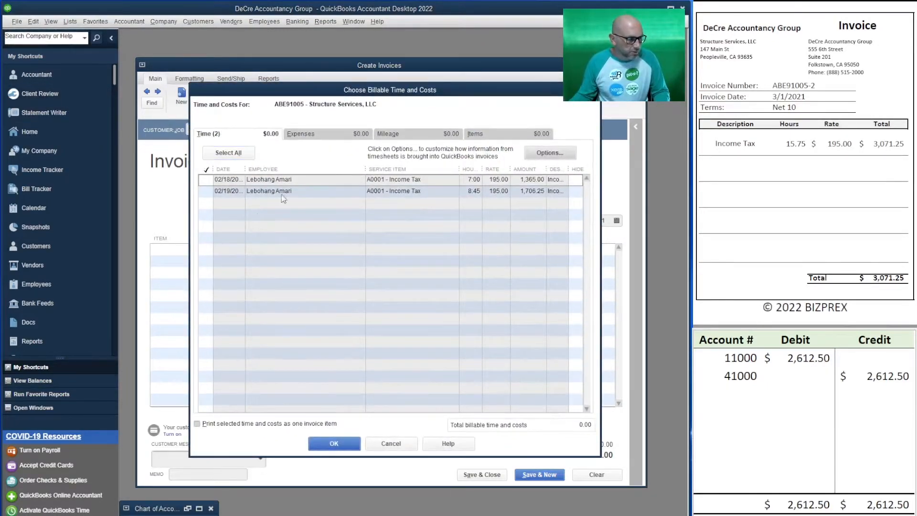
left_click(229, 154)
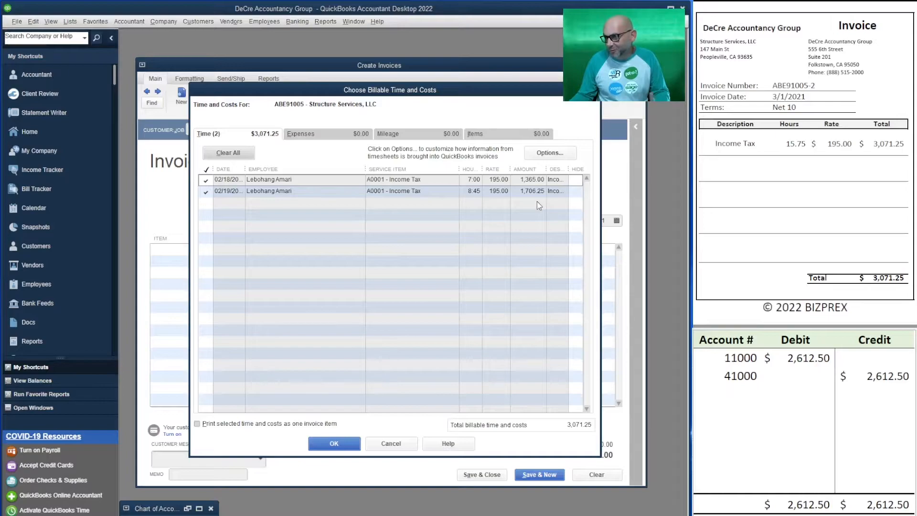
left_click(330, 445)
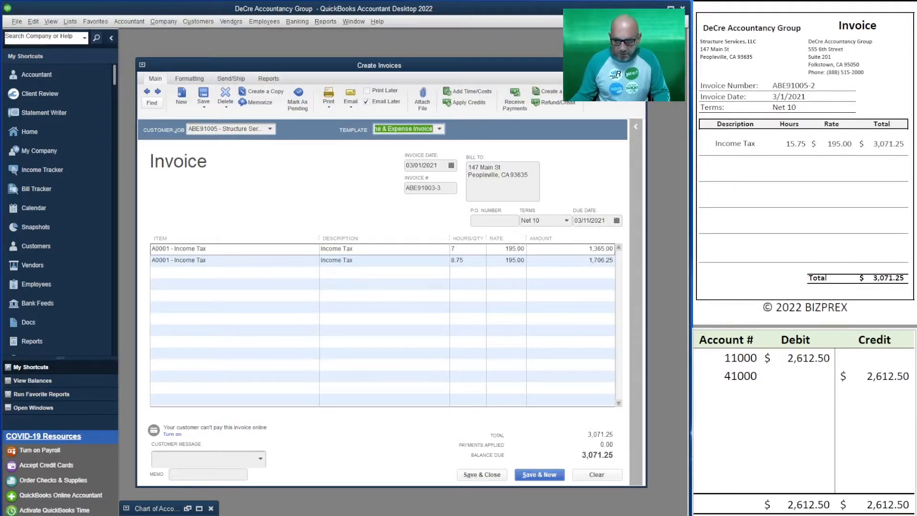
Step: In the T-account table, change the credit account to 41500 and set the 11000 debit to 3,071.25
left_click(740, 376)
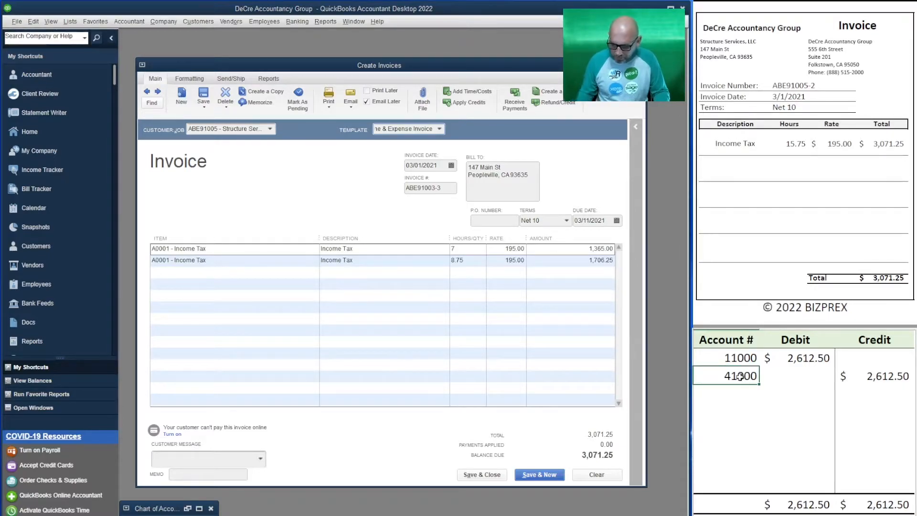
type("41500")
key("Return")
key("Right")
key("Up")
key("Up")
type("3")
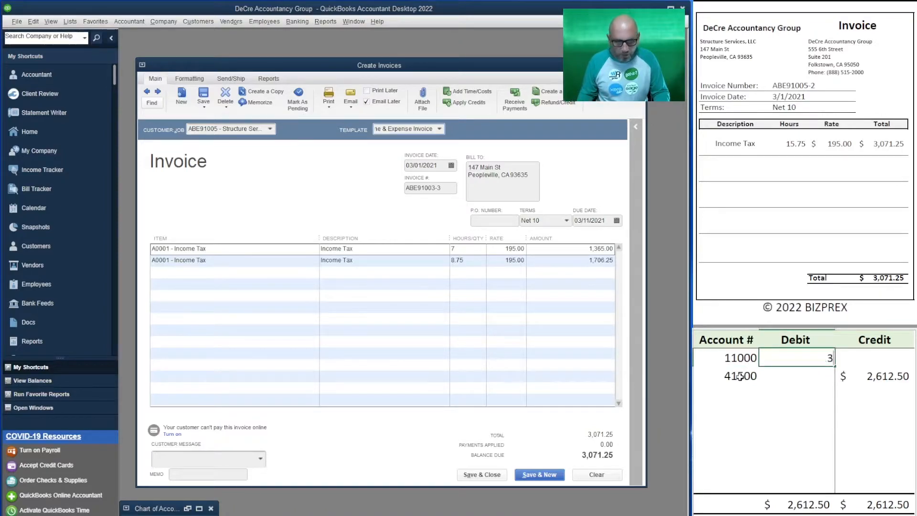
type(",071.25")
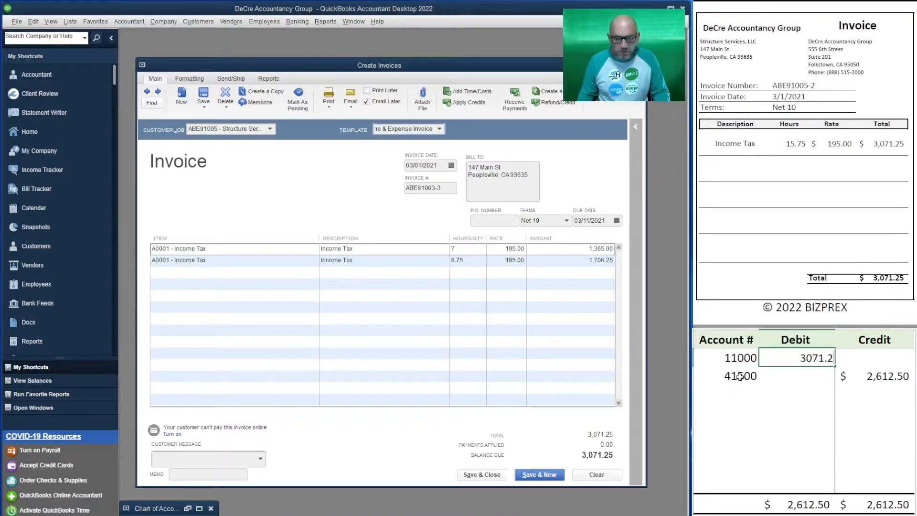
Step: Add a second 41500 line to the T-account table and enter credits of 1,365.00 and 1,706.25 on the two 41500 lines
left_click(739, 376)
key("Return")
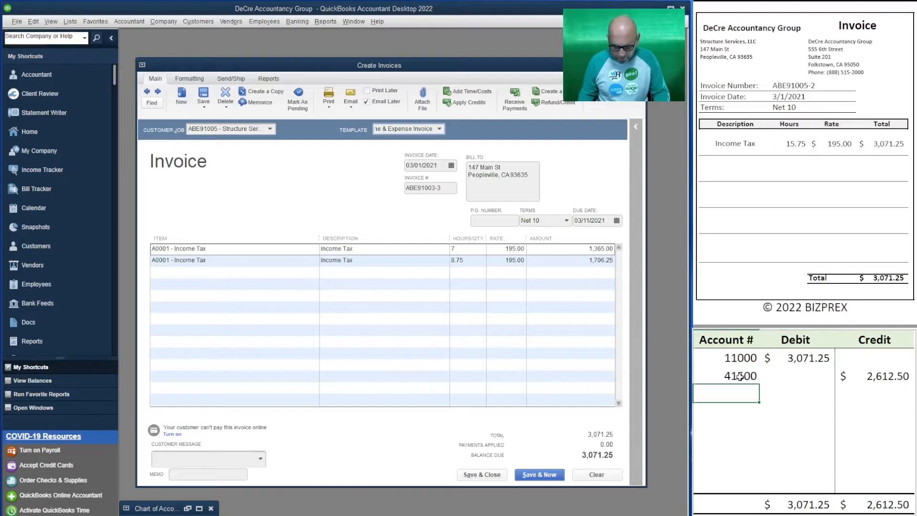
type("41500")
key("Up")
key("Right")
key("Right")
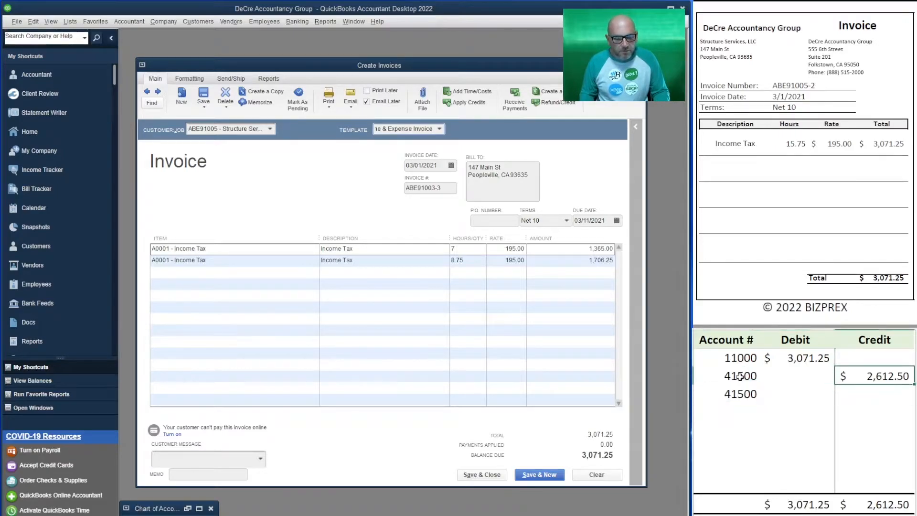
type("1,3")
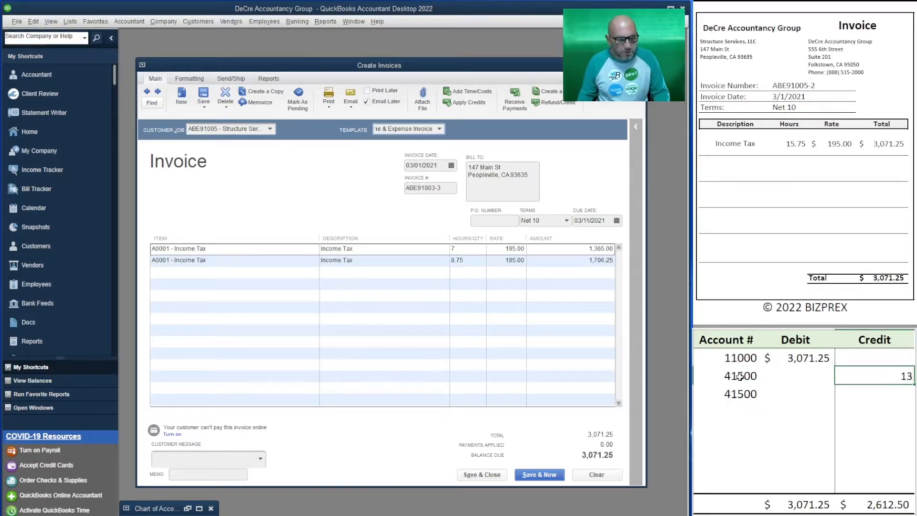
type("65")
key("Return")
type("1706.25")
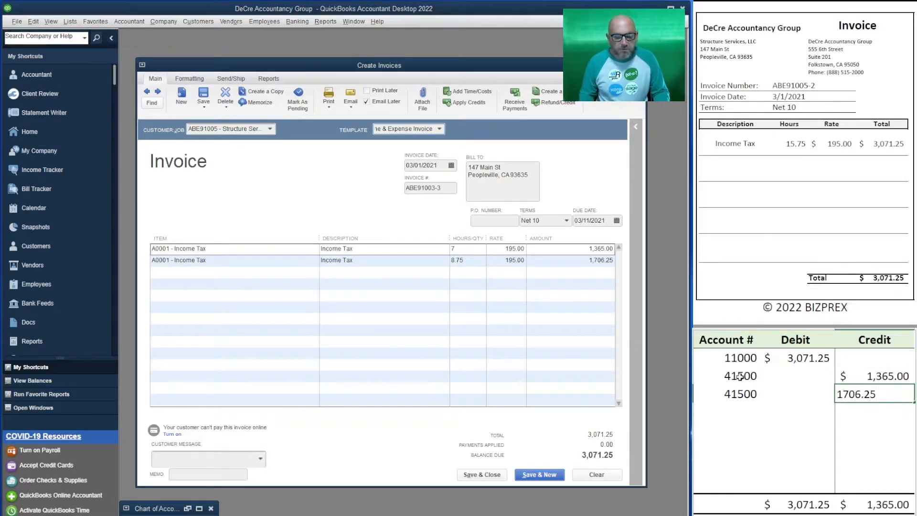
key("Return")
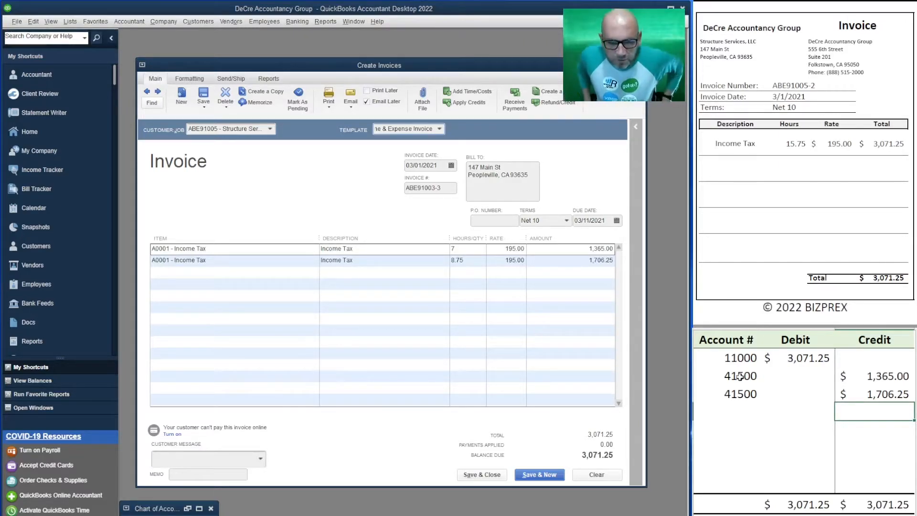
Step: Turn off Email Later for the Structure Services invoice and save it to start a new invoice
left_click(372, 105)
left_click(372, 104)
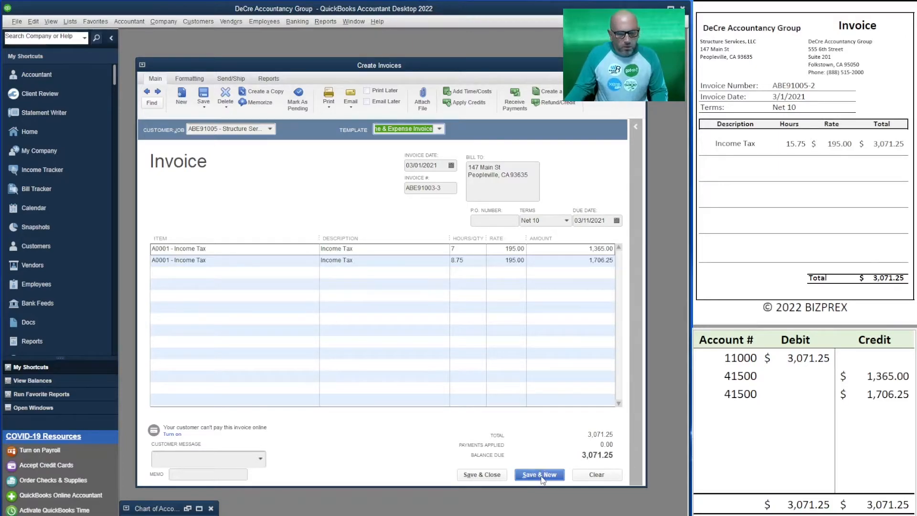
left_click(542, 480)
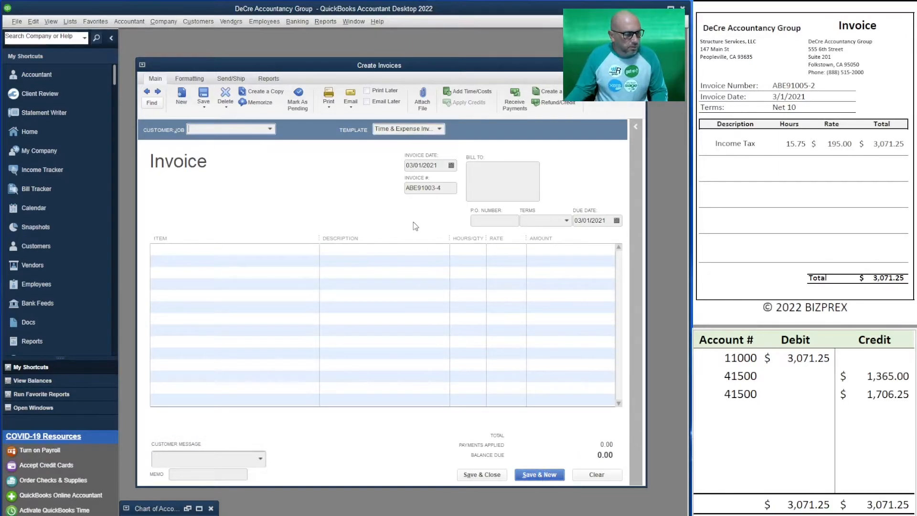
Step: Invoice Drones Arial Vista, LLC for all of its billable time and set the invoice number to ABE91008-2
scroll(805, 165, "down", 6)
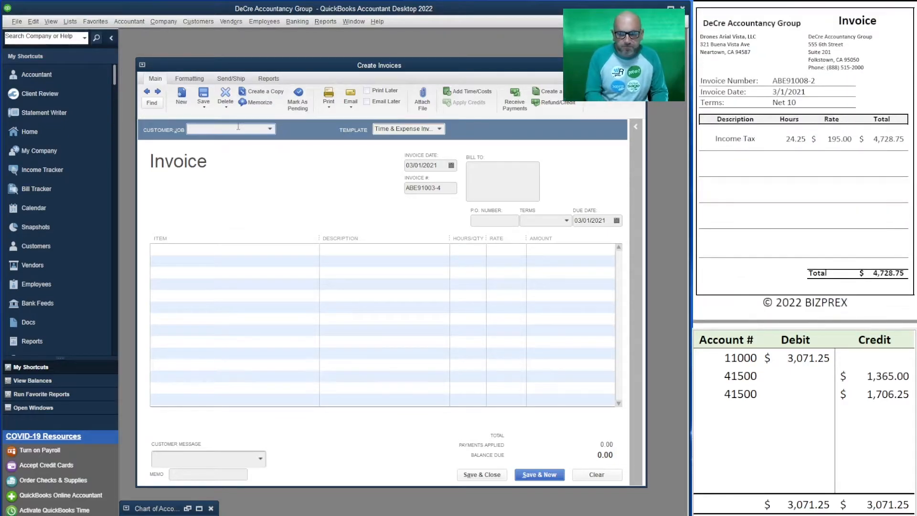
type("dron")
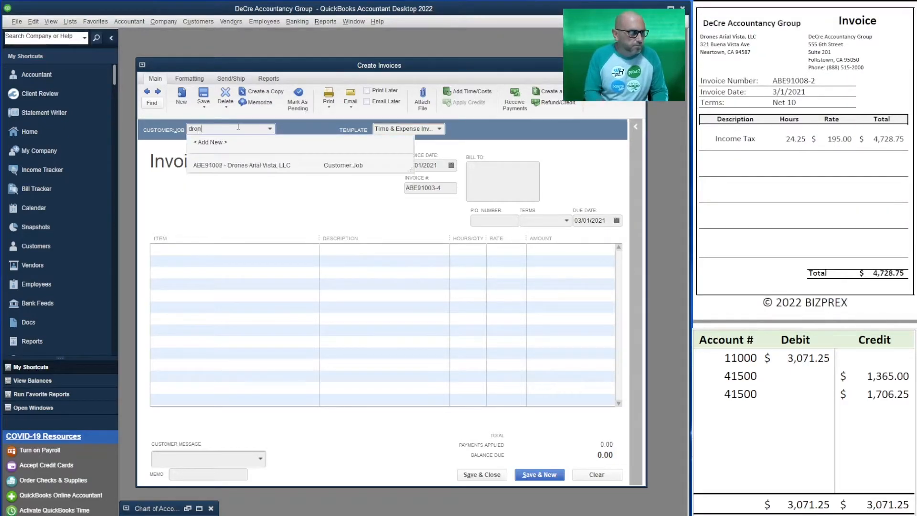
left_click(289, 167)
left_click(227, 153)
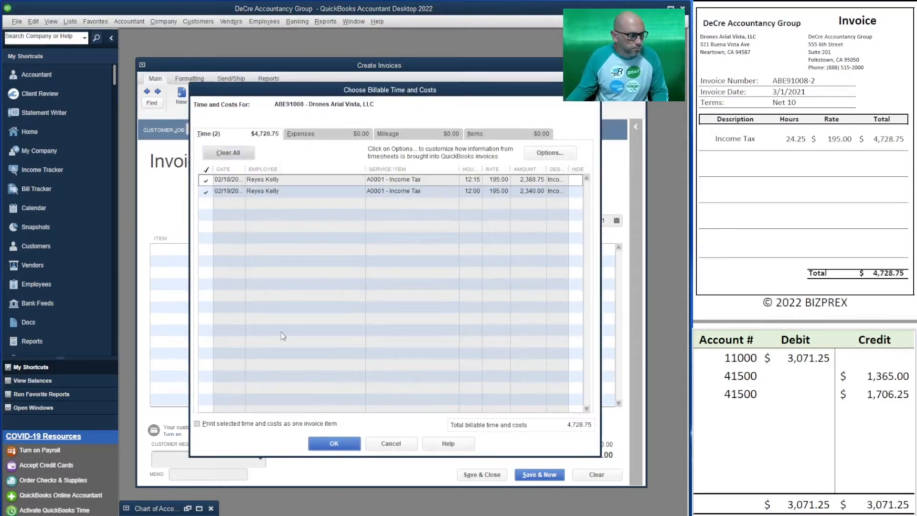
left_click(334, 444)
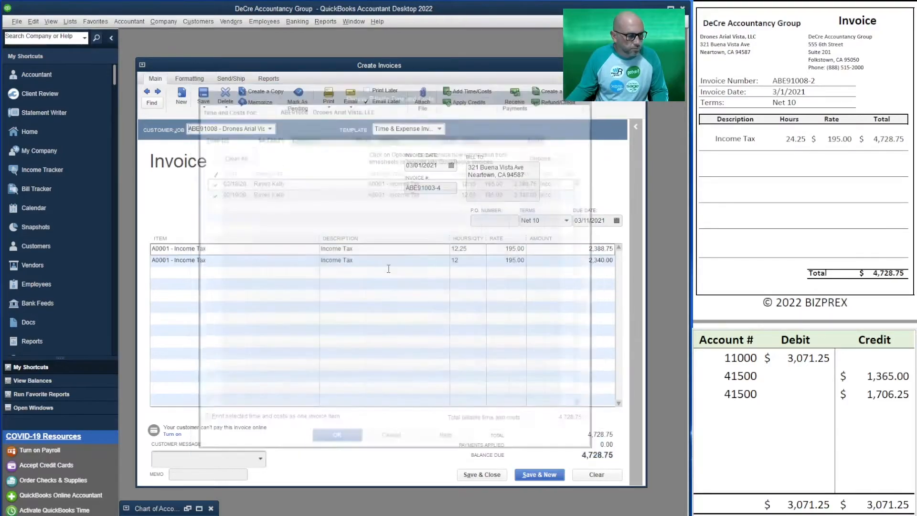
left_click(447, 187)
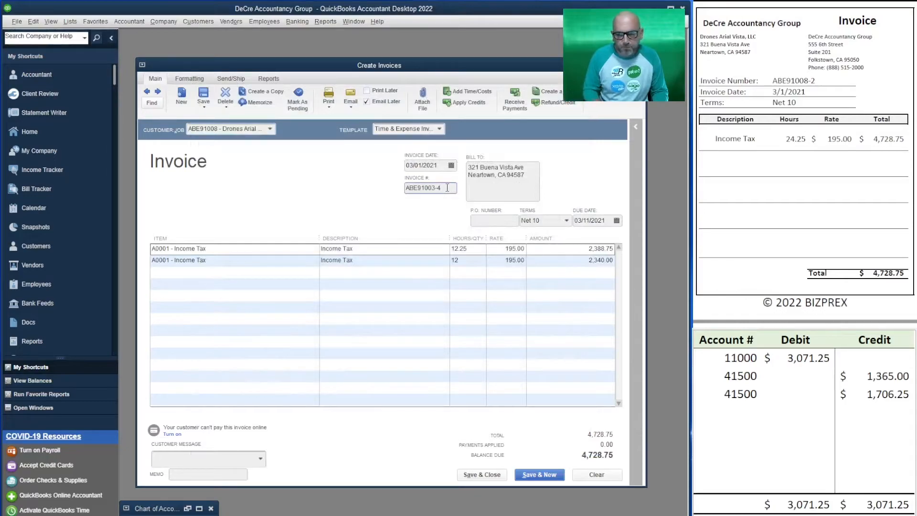
type("8-")
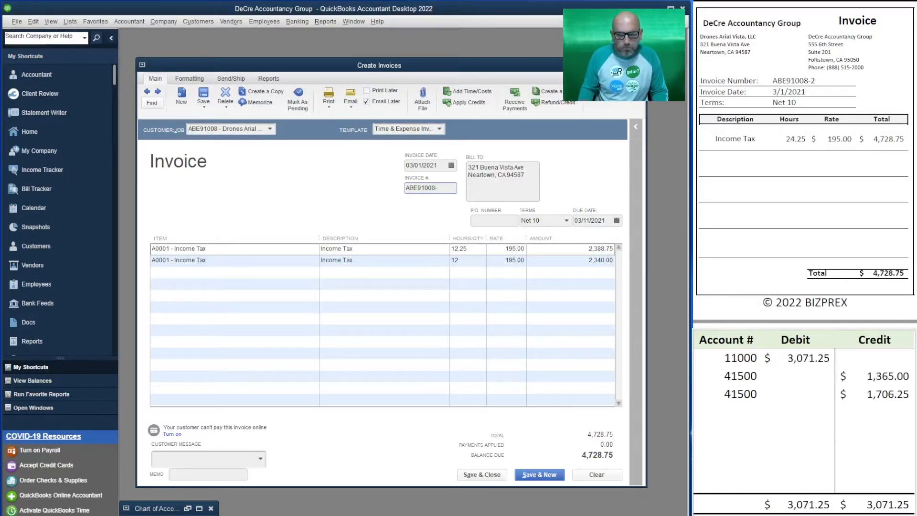
type("2")
key("Tab")
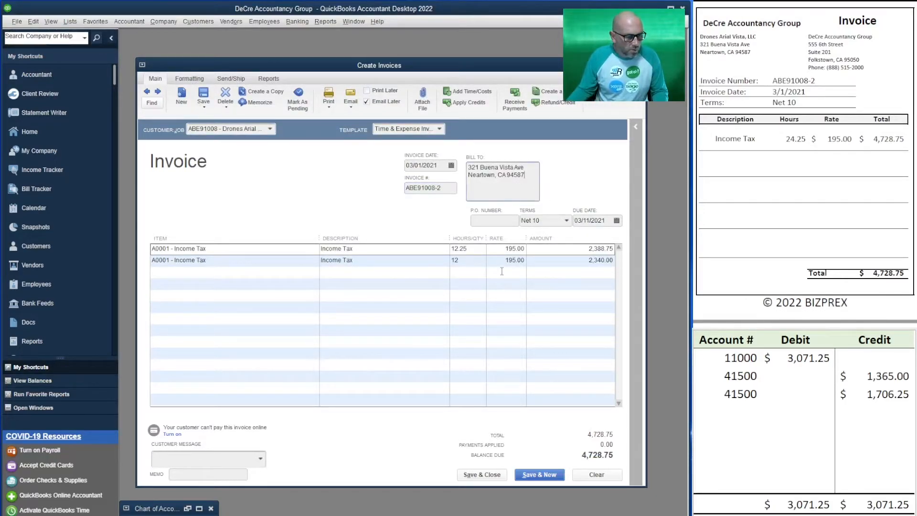
Step: Record the Drones Arial Vista amounts in the T-account table as a 4,728.75 debit to 11000 and credits of 2,388.75 and 2,340.00
left_click(808, 359)
type("4,7")
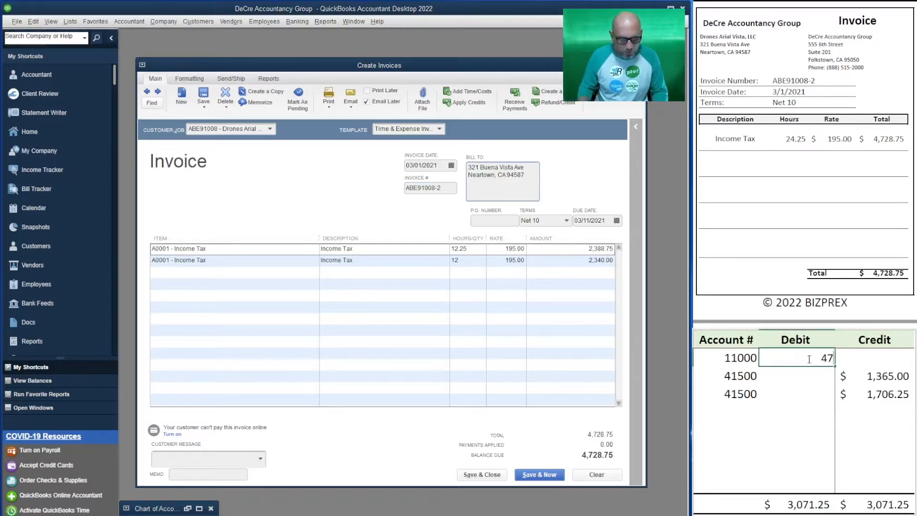
type("28.")
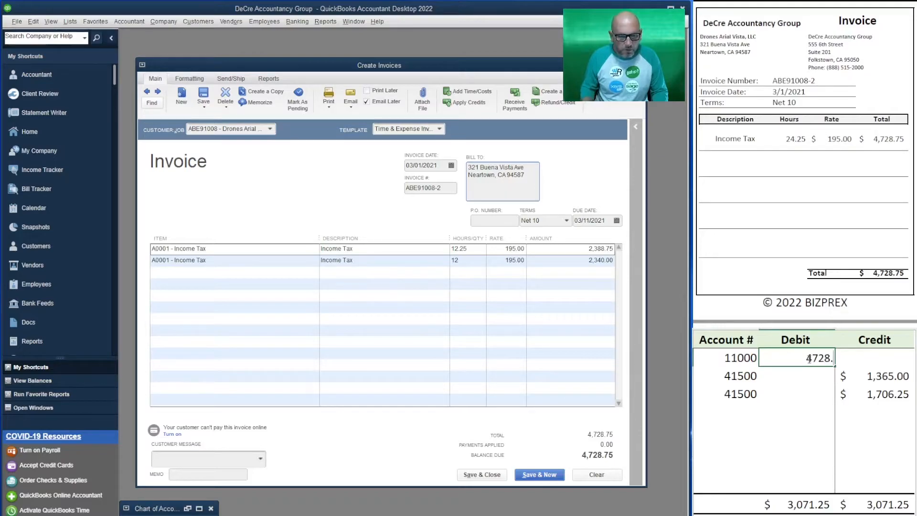
type("75")
key("Return")
key("Tab")
type("2,388")
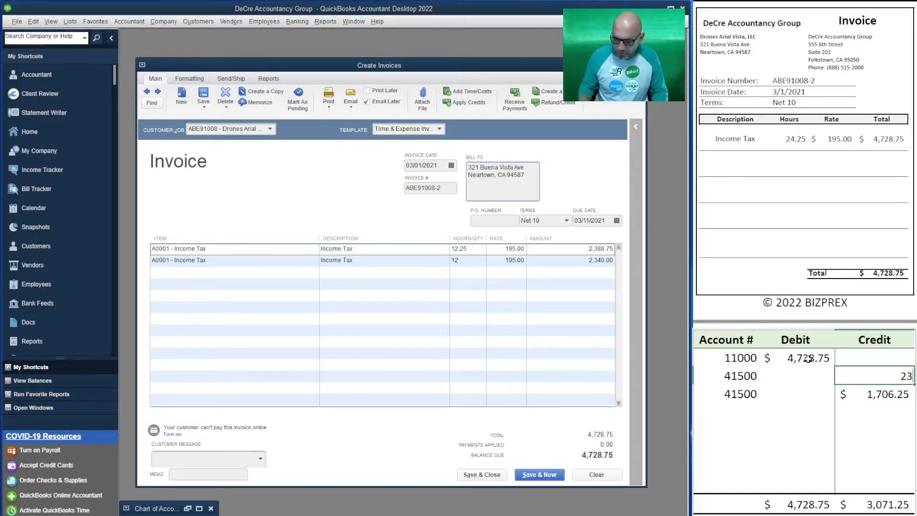
type(".75")
key("Return")
type("2340.00")
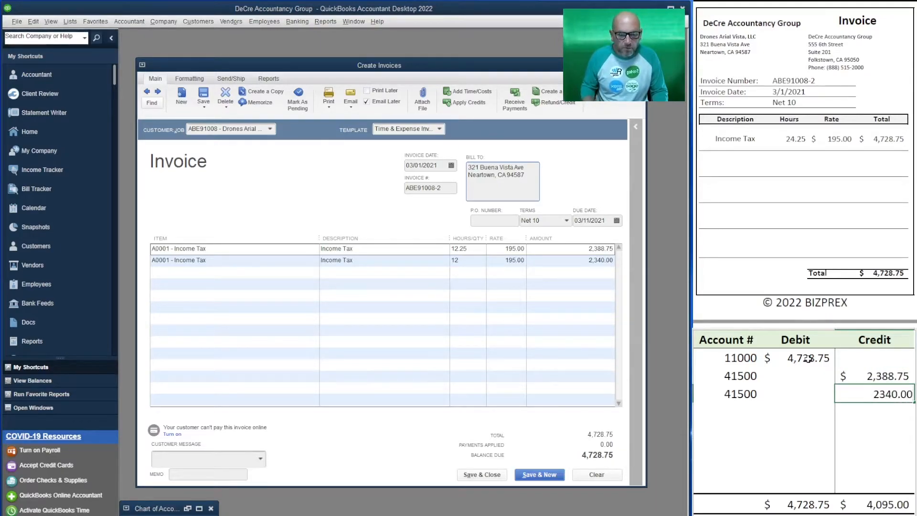
key("Return")
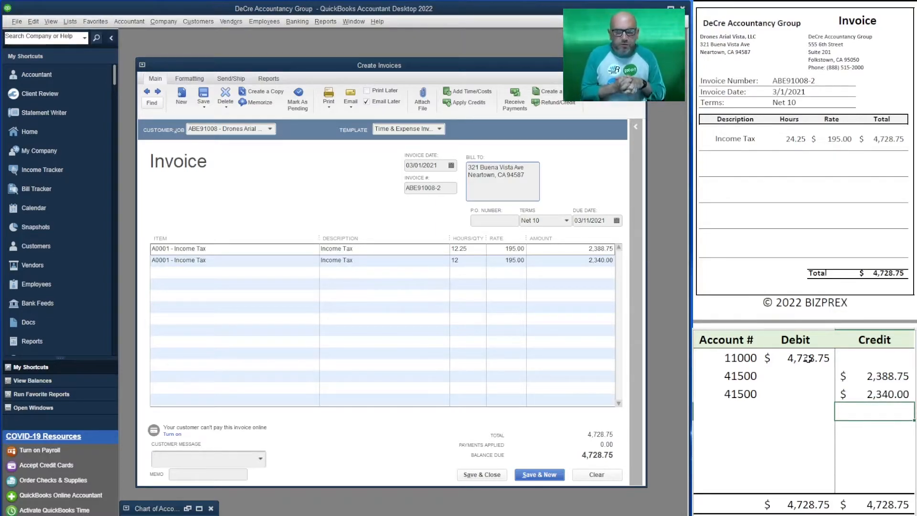
Step: Change the account number on both credit lines of the T-account table to 41000
key("Up")
key("Up")
key("Left")
key("Left")
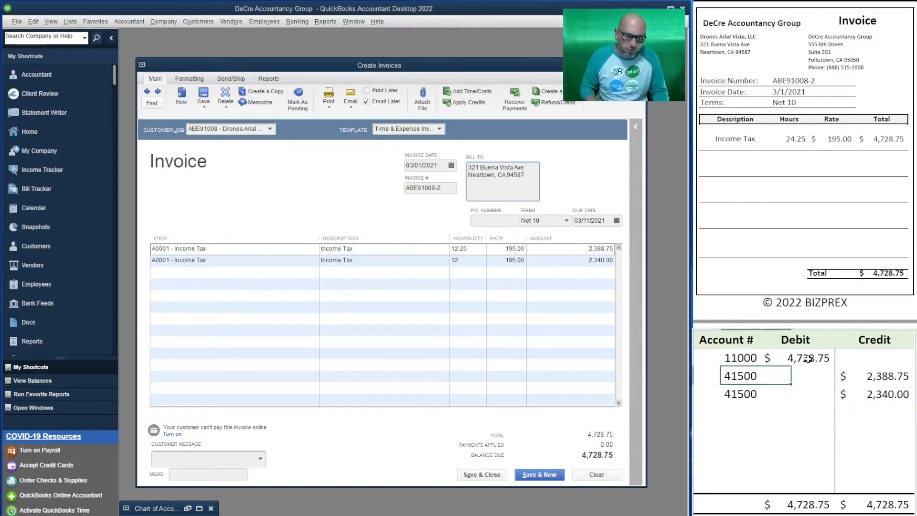
type("41000")
key("Return")
type("41000")
key("Return")
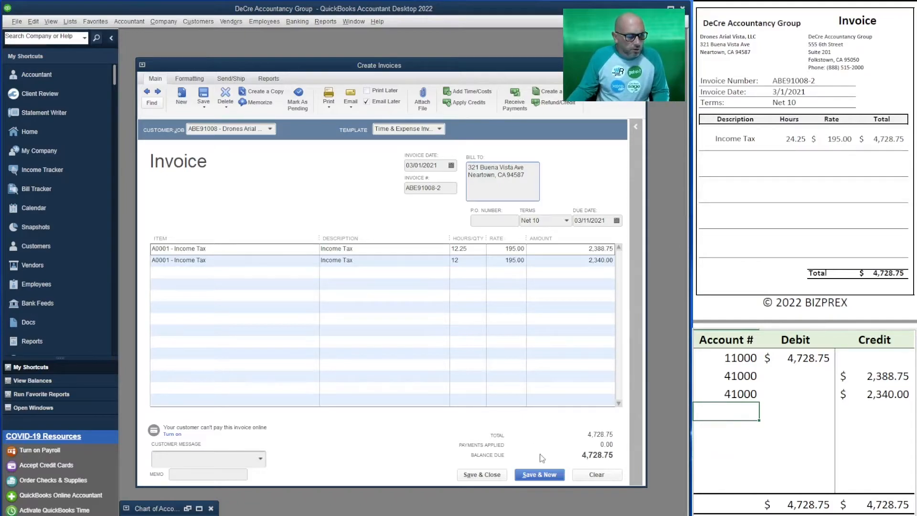
Step: Turn off Email Later for the Drones Arial Vista invoice and save it to start a new invoice
left_click(366, 101)
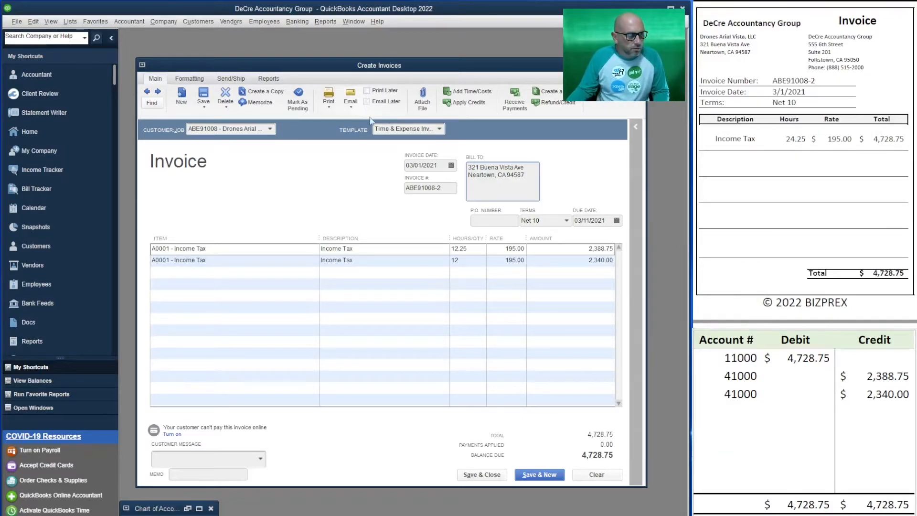
left_click(547, 477)
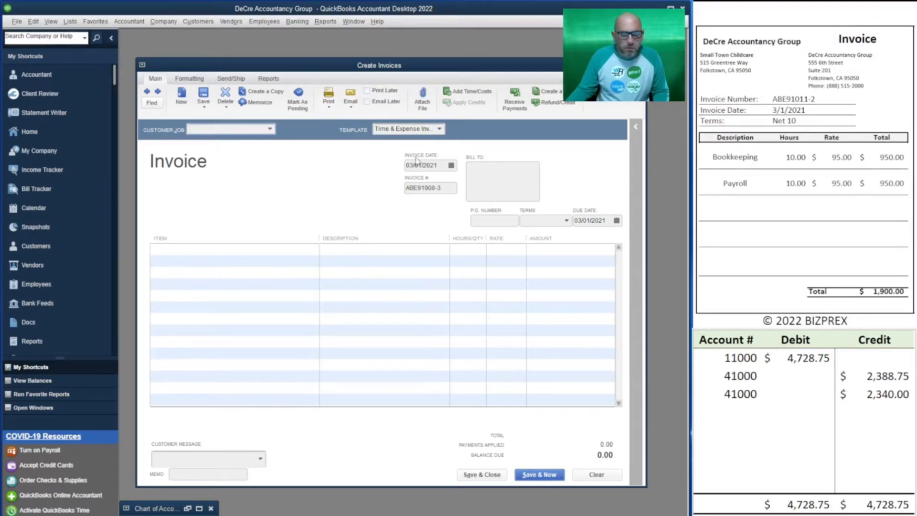
Step: Start the invoice for Small Town Childcare and bring in all of its billable time
type("s")
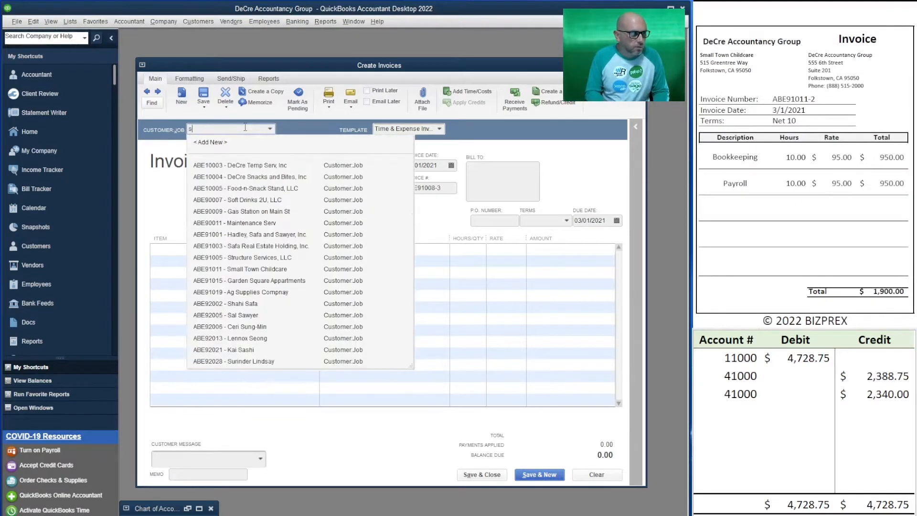
type("ma")
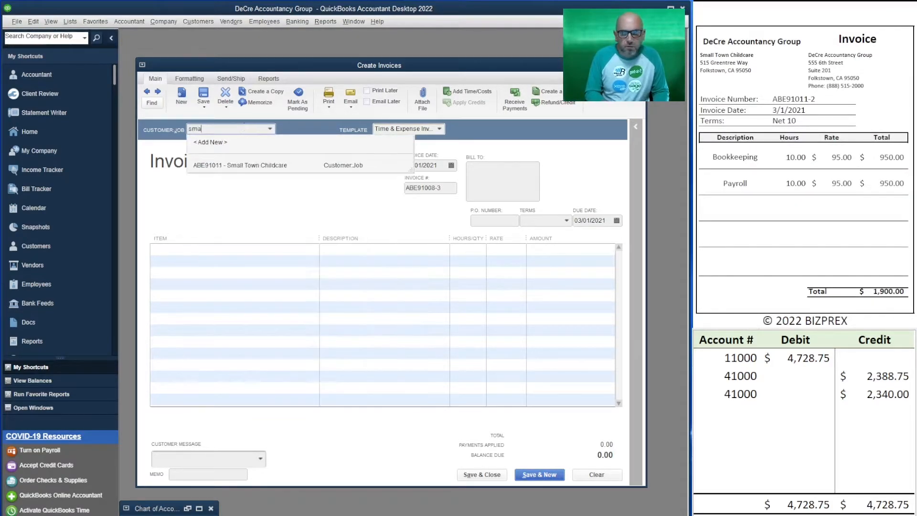
left_click(253, 165)
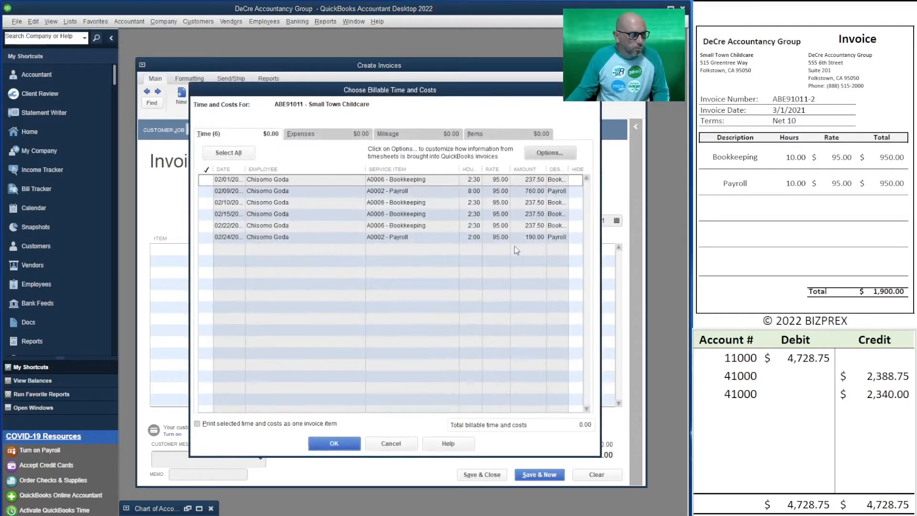
left_click(227, 152)
left_click(334, 445)
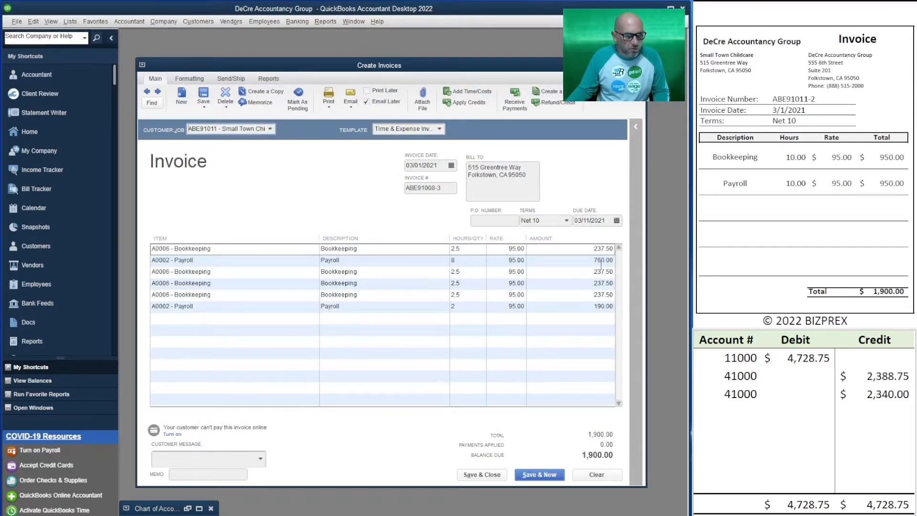
Step: Set the debit to account 11000 in the T-account table to 1,900.00 for the Small Town Childcare invoice
left_click(726, 411)
left_click(803, 359)
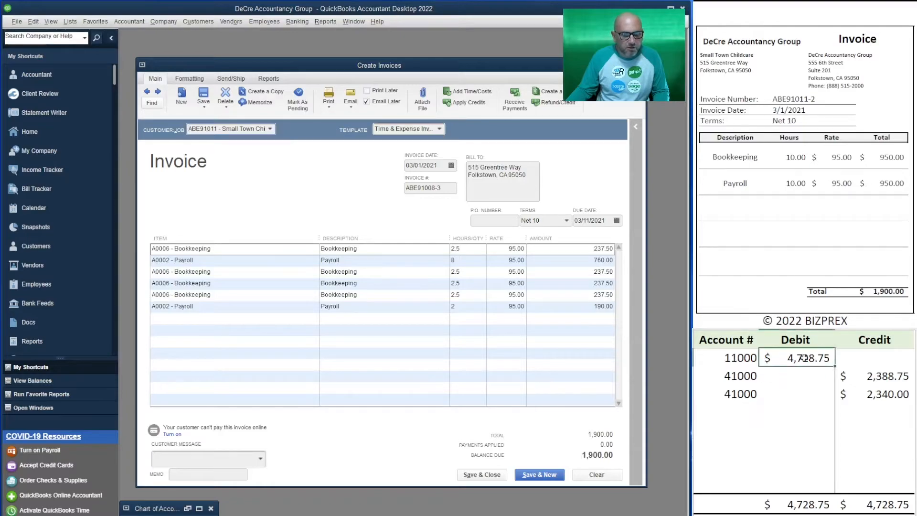
type("1900")
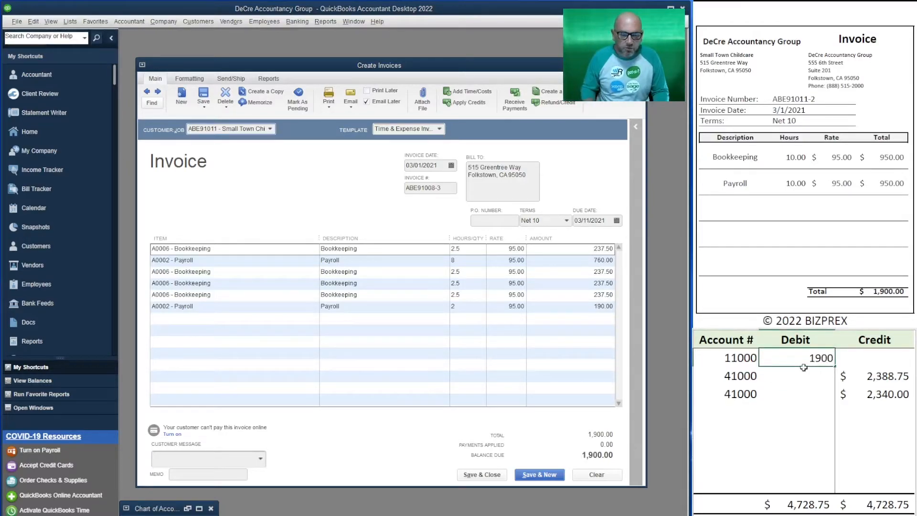
key("Return")
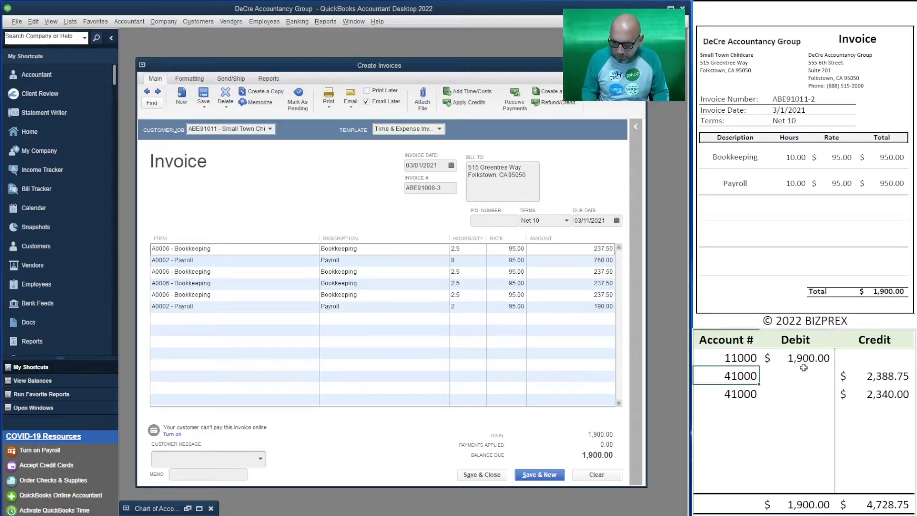
Step: Change the two credit lines of the T-account table to 237.50 in account 41200 and 760.00 in account 41400
type("41200")
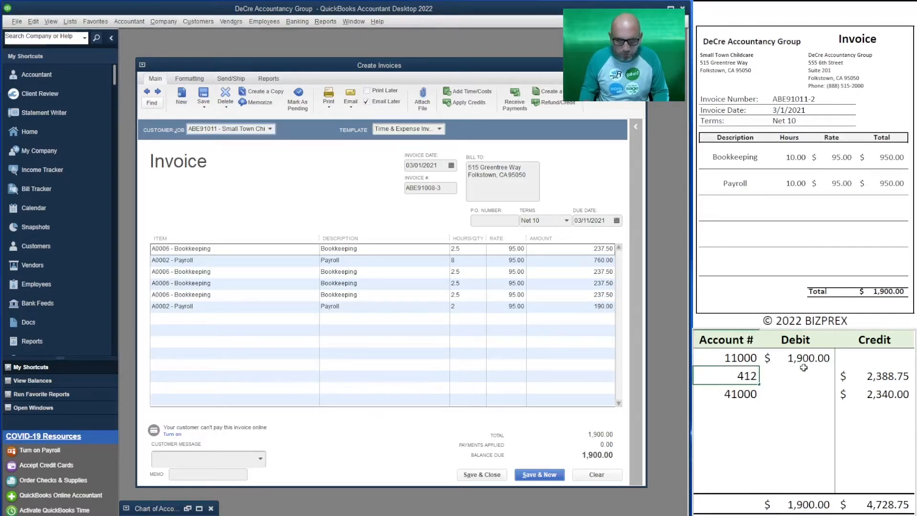
key("Tab")
key("Tab")
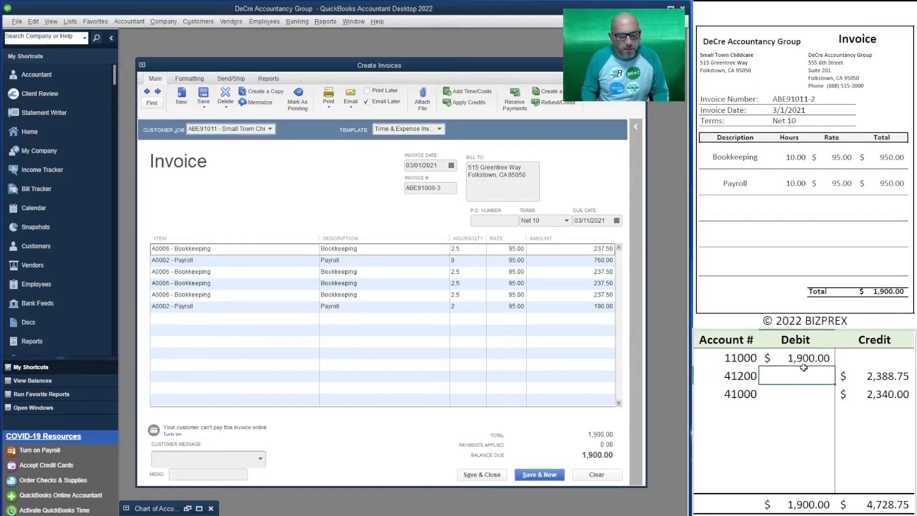
type("237.50")
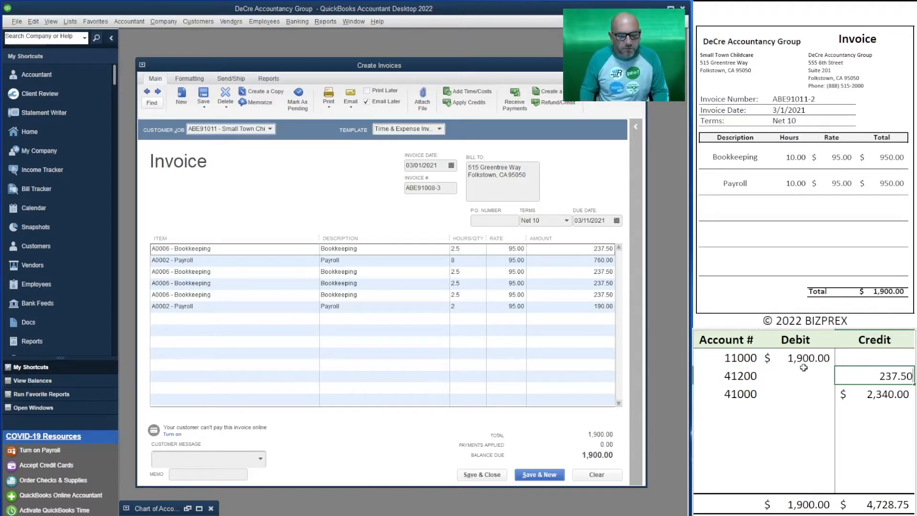
key("Return")
key("Left")
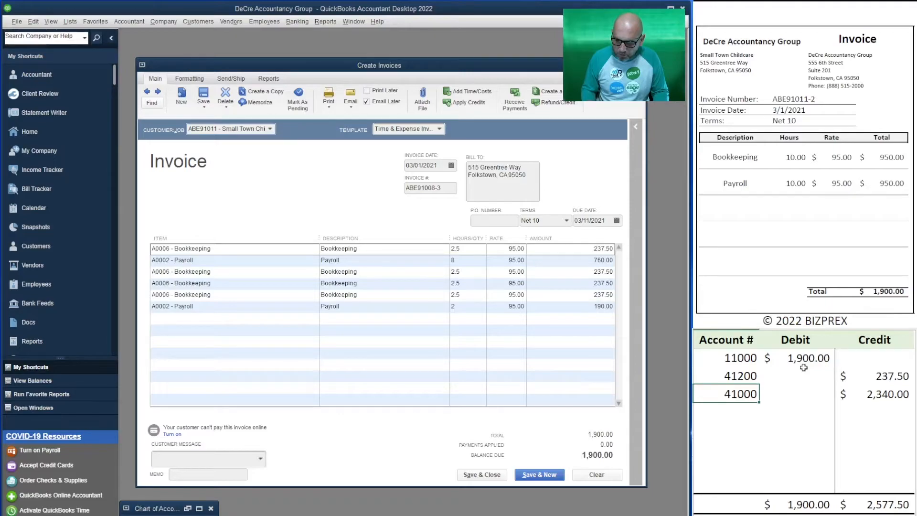
type("41400")
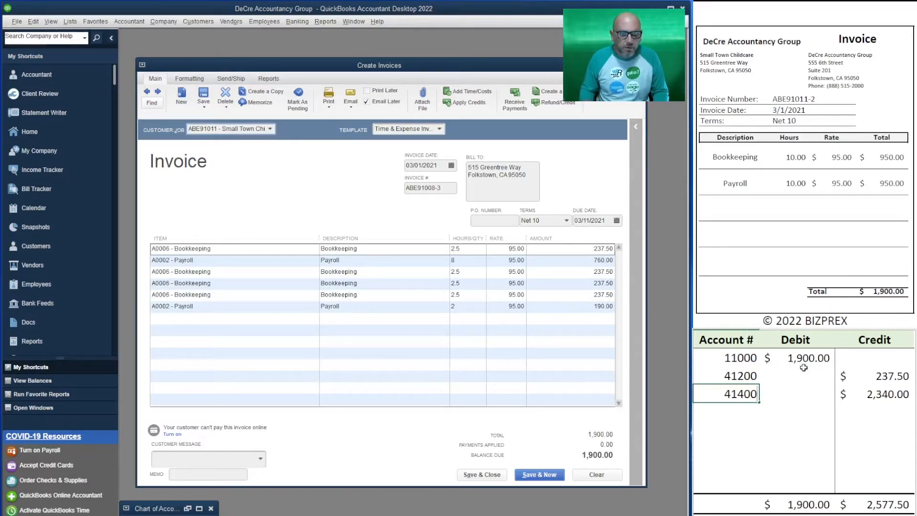
key("Tab")
key("Tab")
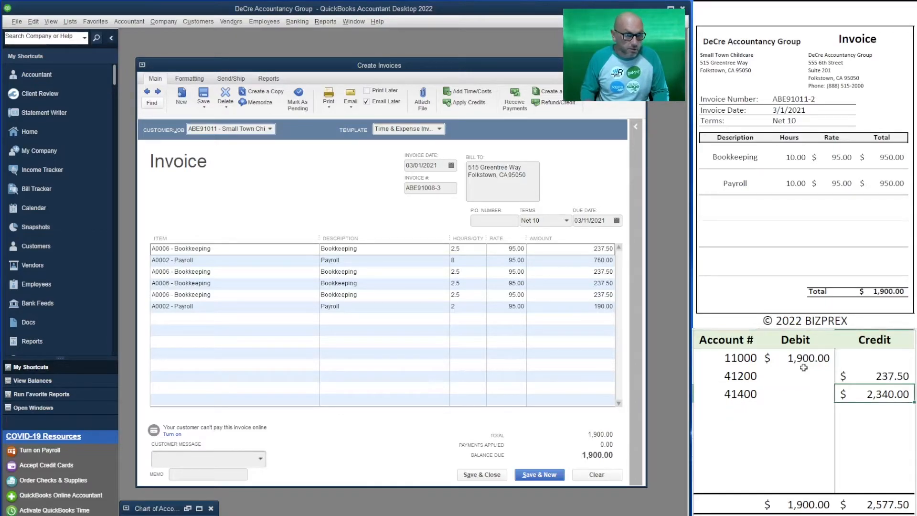
type("760")
key("Return")
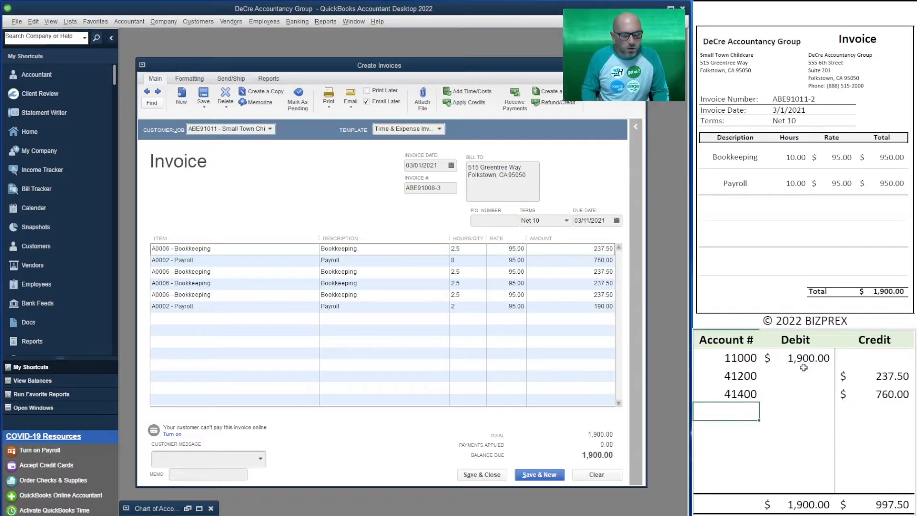
Step: Add three more credit lines of 237.50 each to account 41200 below the 41400 line
type("41200")
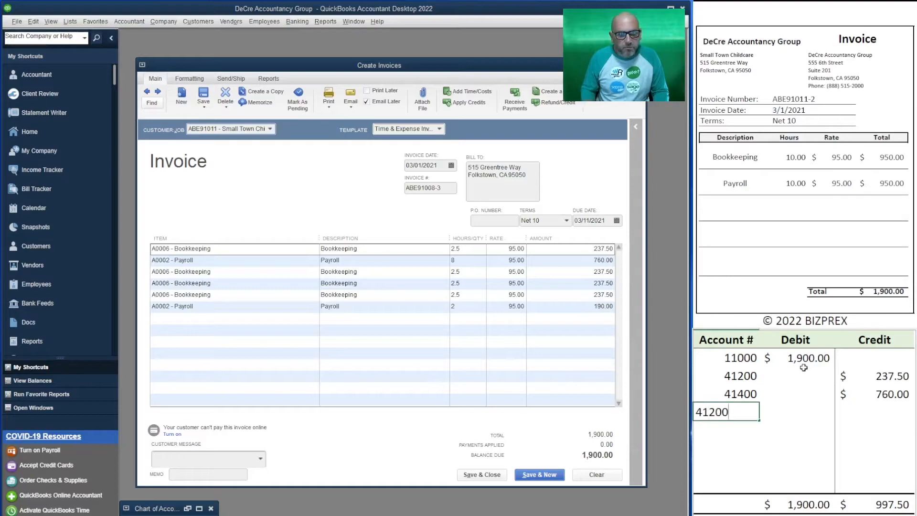
key("Tab")
key("Tab")
type("237.50")
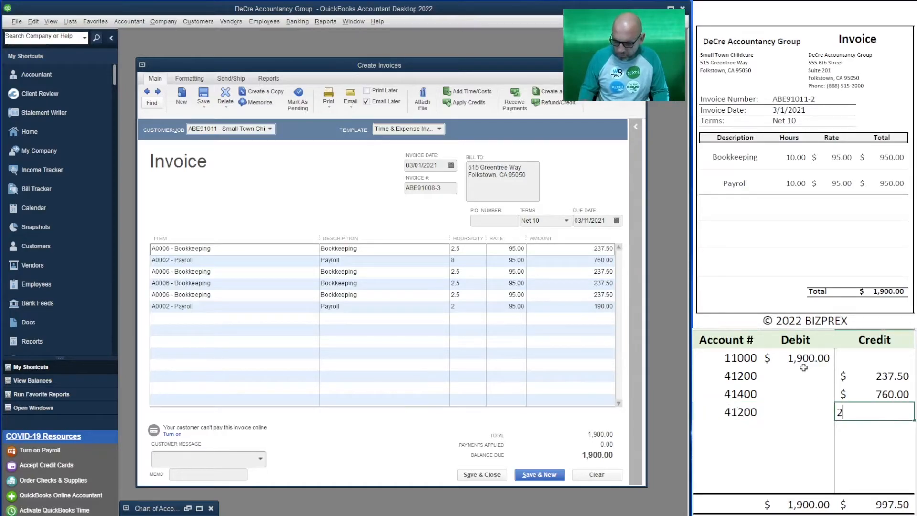
key("Return")
key("Left")
type("41200")
key("Tab")
key("Tab")
type("237.50")
key("Return")
type("41200")
key("Tab")
key("Tab")
type("237.50")
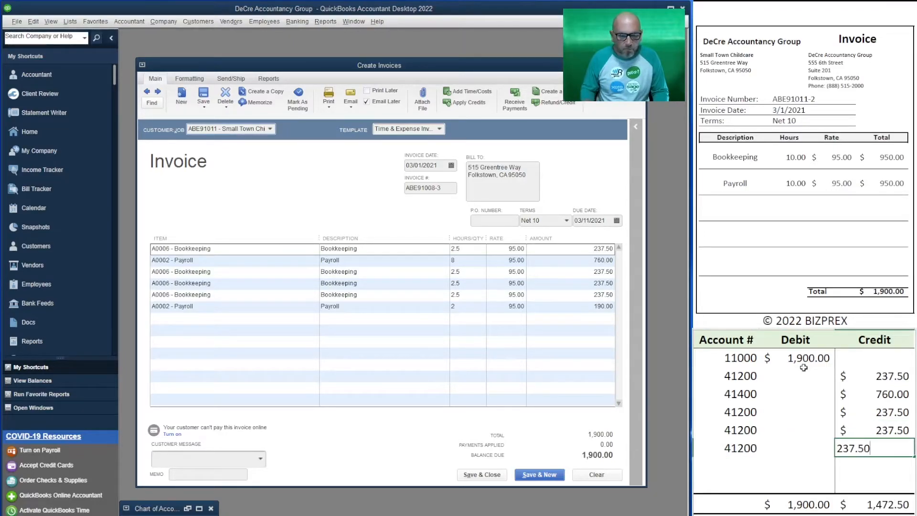
key("Return")
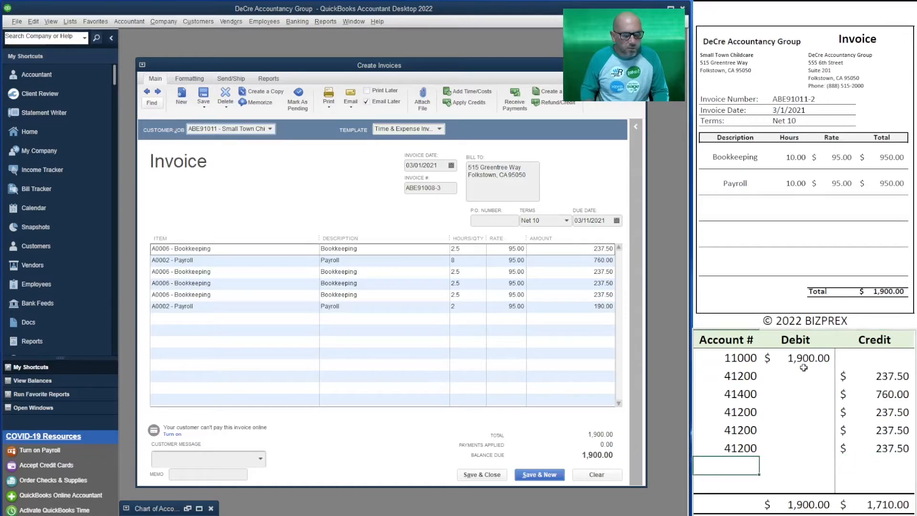
Step: Add a final credit line of 190.00 to account 41200 in the T-account table
type("41200")
key("Tab")
key("Tab")
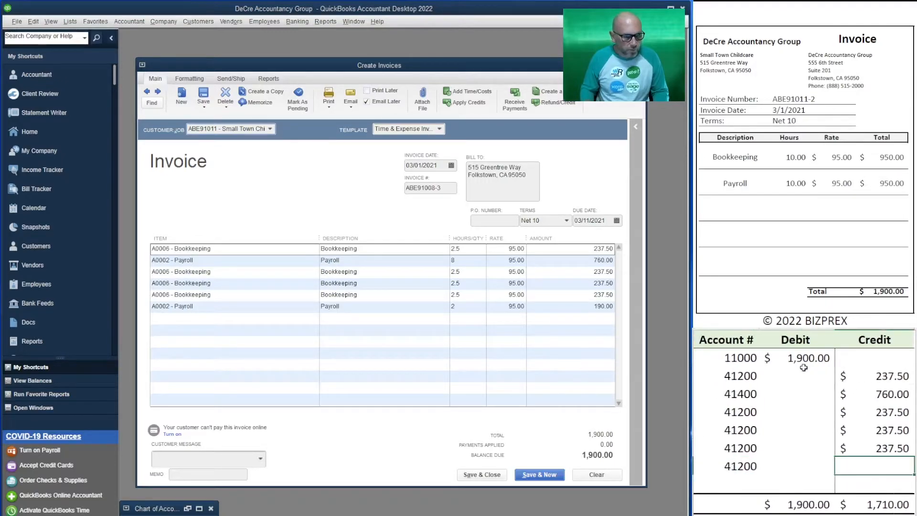
type("190")
key("Return")
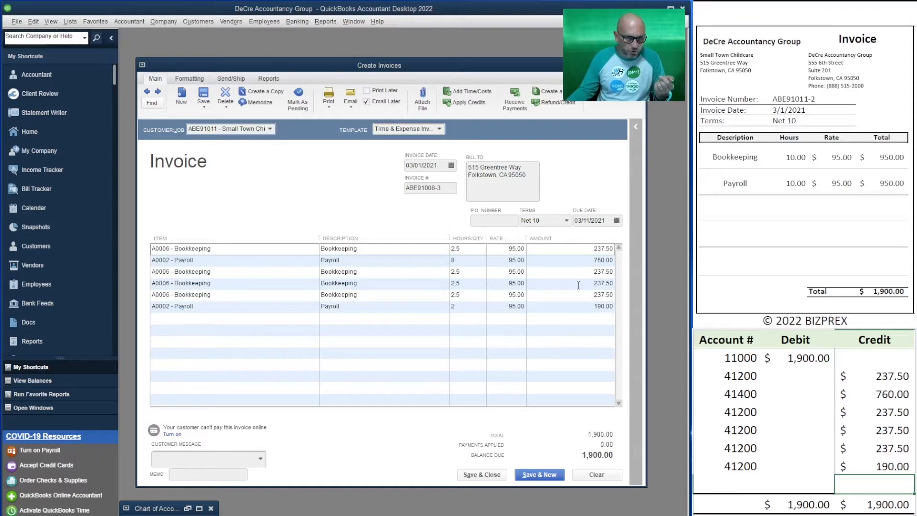
Step: Turn off Email Later for the Small Town Childcare invoice and save it to start a new invoice
left_click(368, 102)
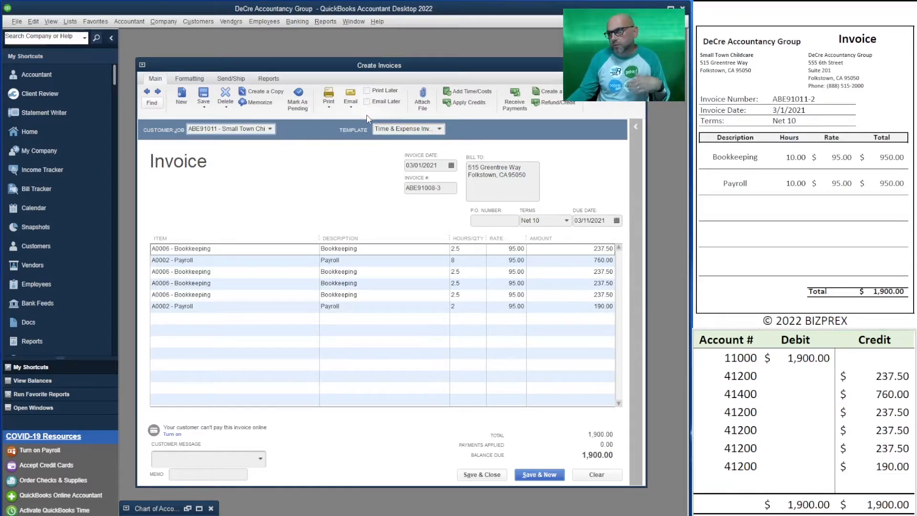
left_click(550, 478)
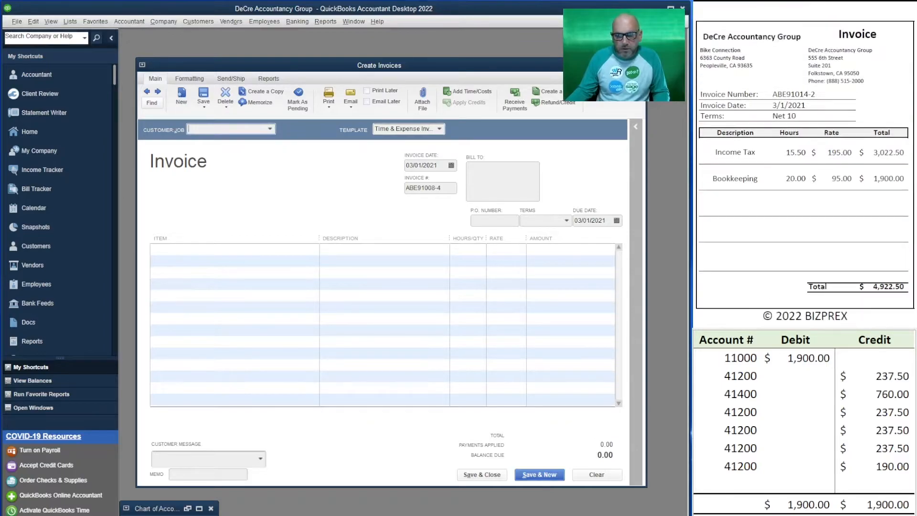
Step: Clear all the credit lines below account 11000 in the T-account table
left_click_drag(863, 467, 730, 375)
key("Delete")
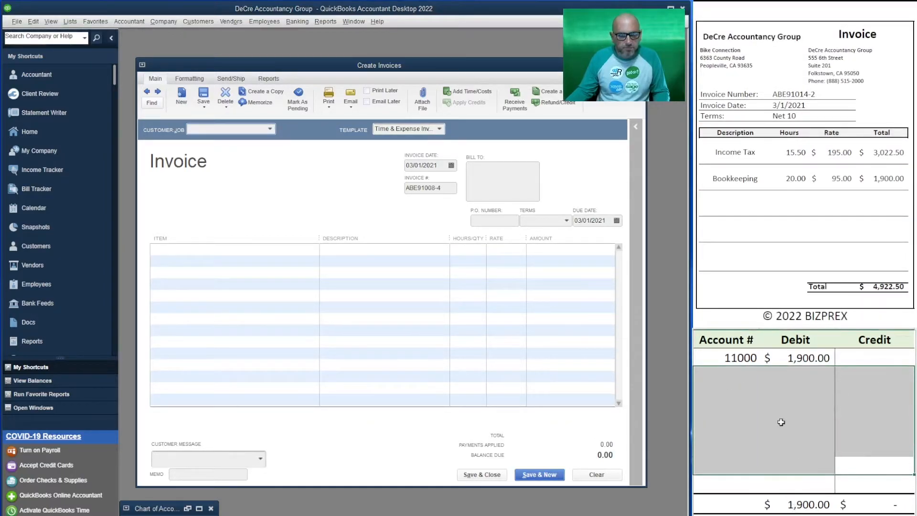
left_click(788, 429)
left_click(225, 131)
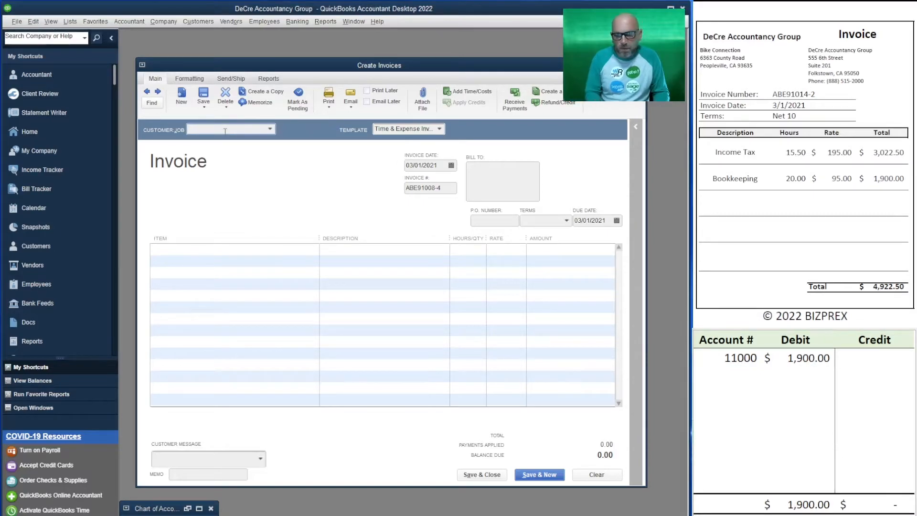
type("bik")
key("Tab")
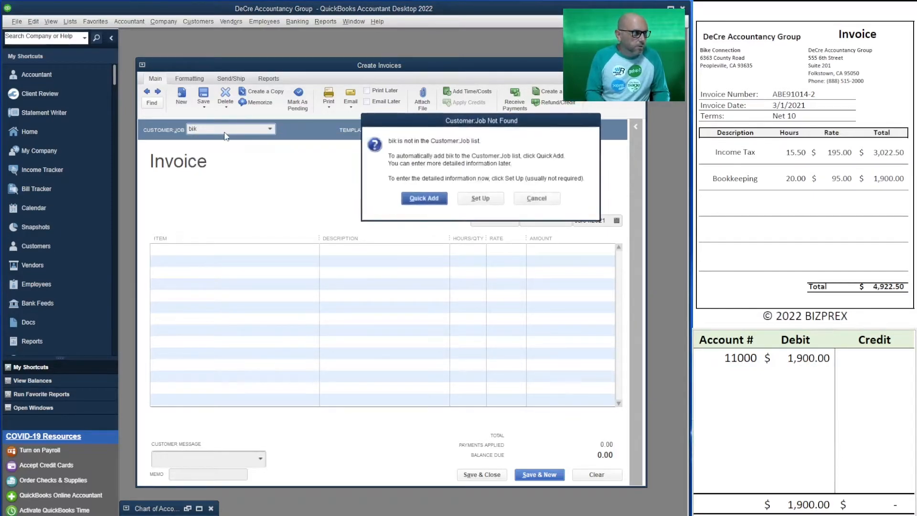
left_click(536, 198)
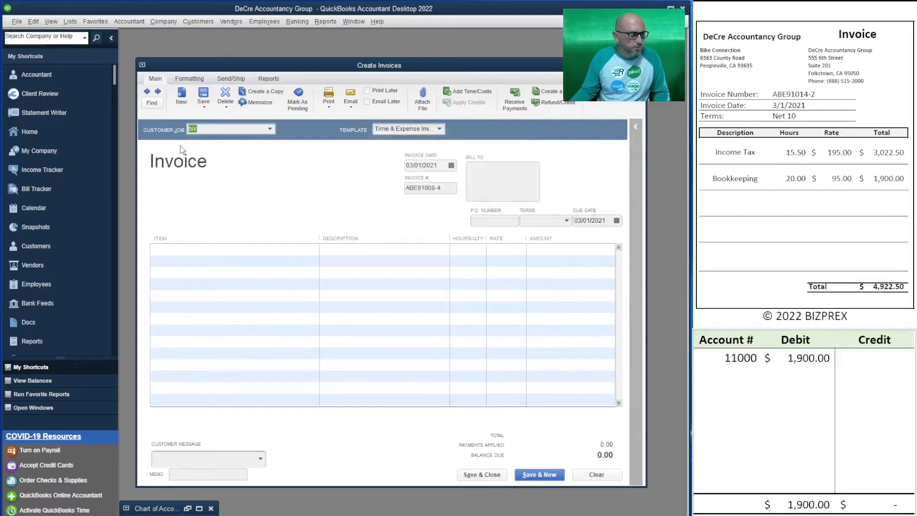
Step: Invoice Bike Connection for all of its billable time and set the invoice number to ABE91014-2
key("BackSpace")
key("BackSpace")
type("ik")
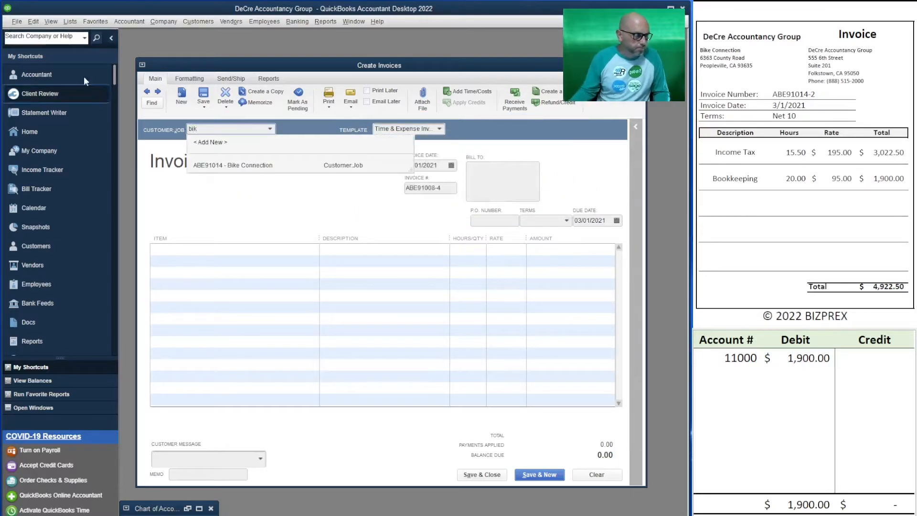
left_click(257, 166)
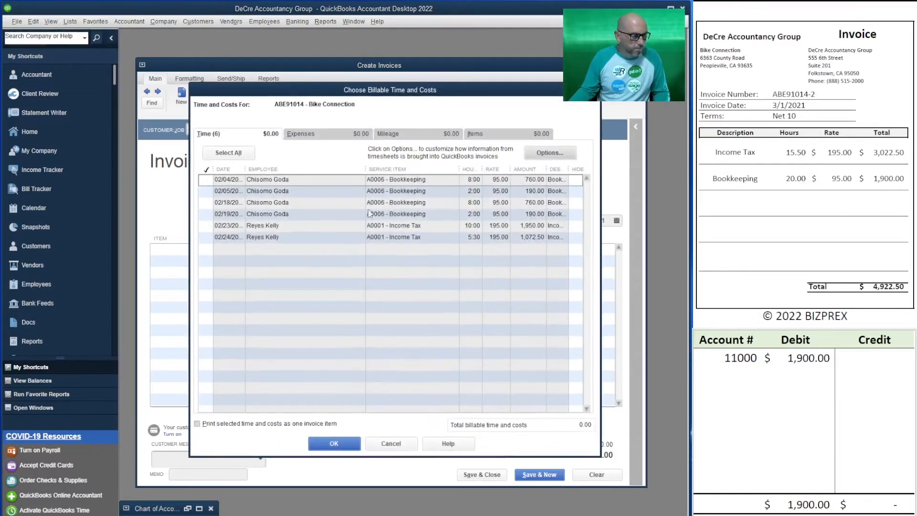
left_click(334, 443)
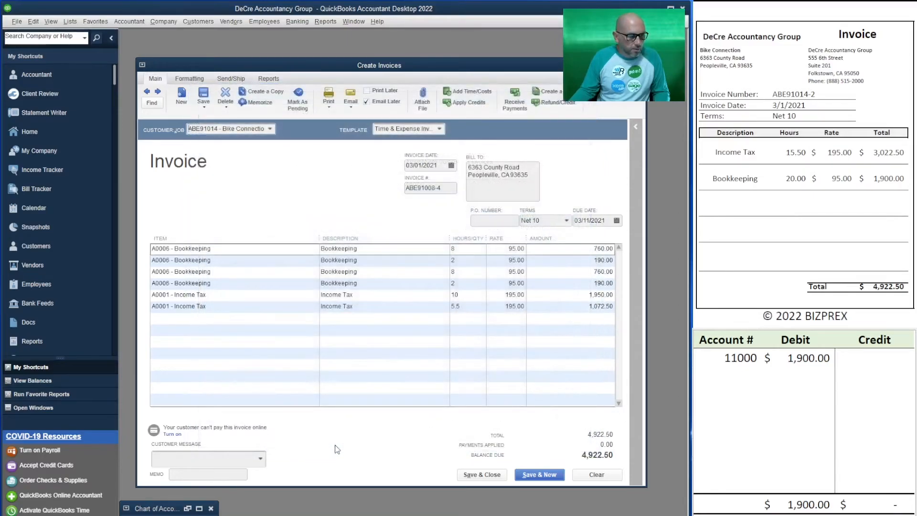
left_click(444, 189)
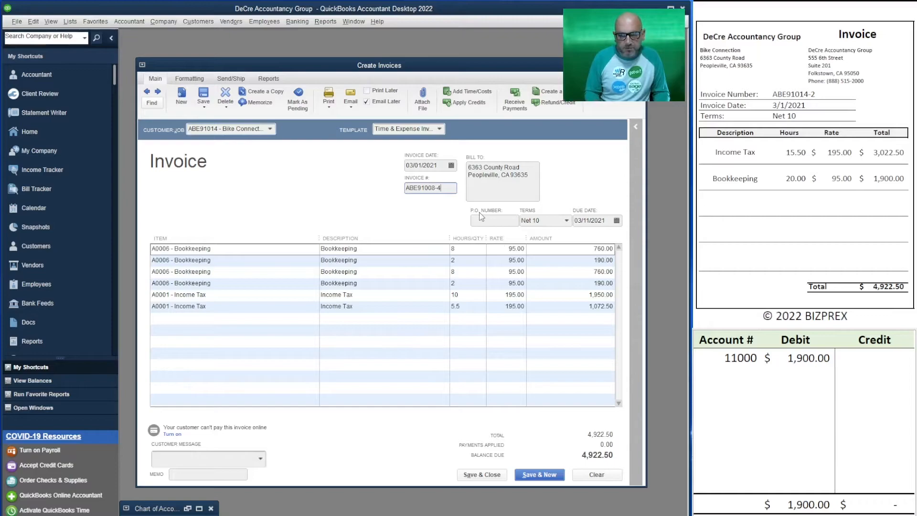
type("14")
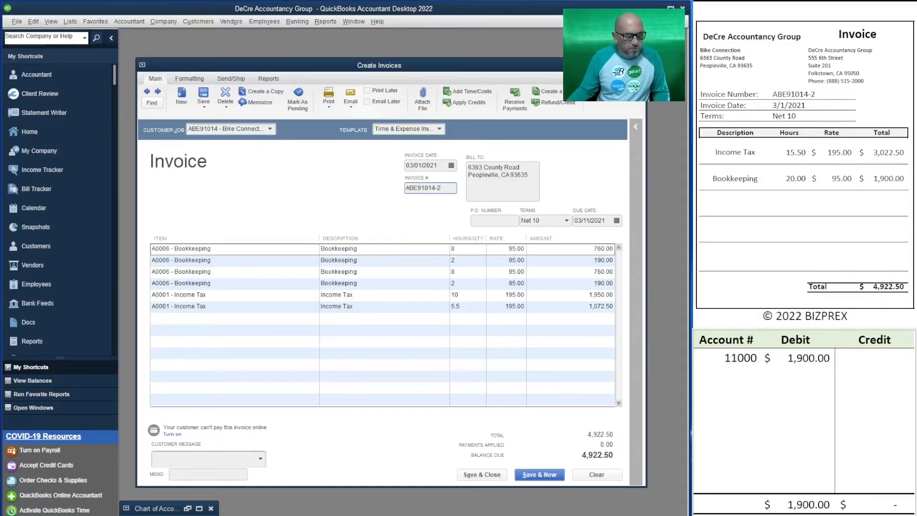
Step: Record the Bike Connection amounts in the T-account table as a 4,922.50 debit to 11000 and a 4,922.50 credit to 41000
left_click(748, 372)
type("41000")
key("Tab")
key("Up")
key("F2")
key("BackSpace")
key("BackSpace")
key("BackSpace")
key("BackSpace")
type("4,922.50")
key("Return")
key("Tab")
type("4,922.50")
key("Return")
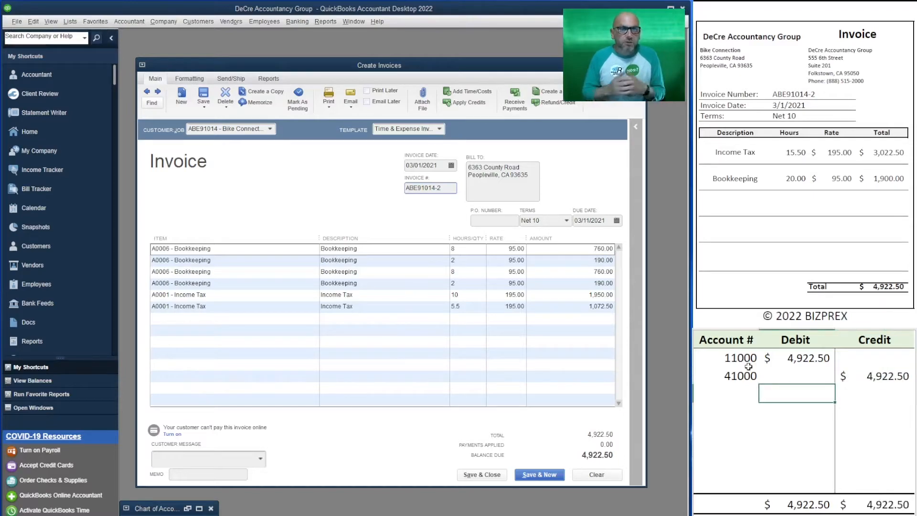
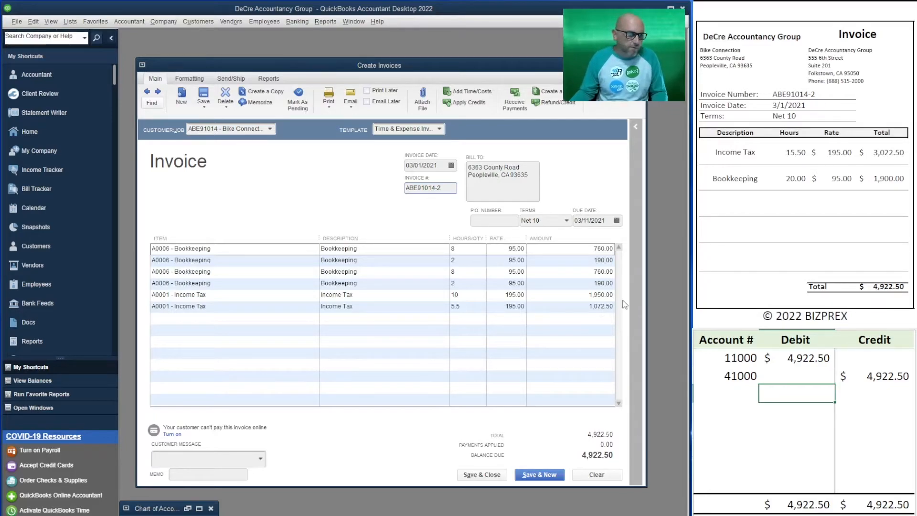
Step: Save the Bike Connection invoice and invoice Clean Home 4 All for all of its billable time
left_click(536, 474)
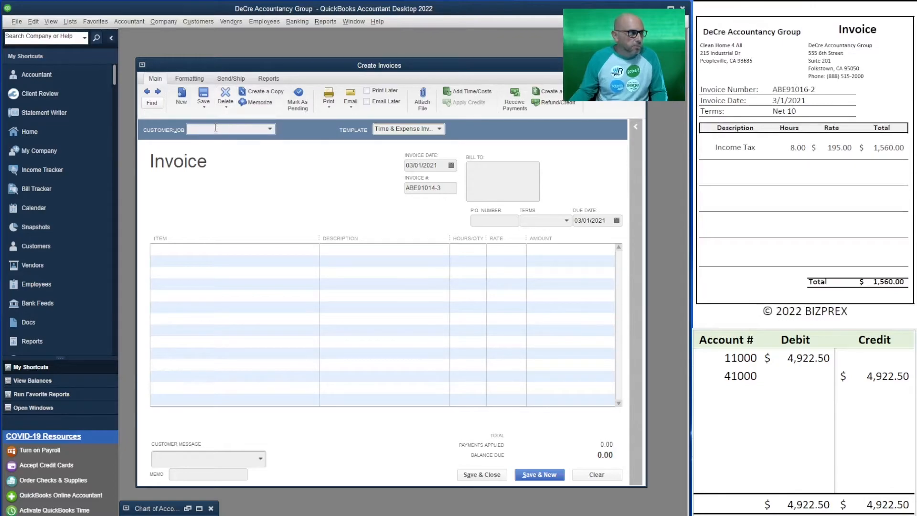
type("clean")
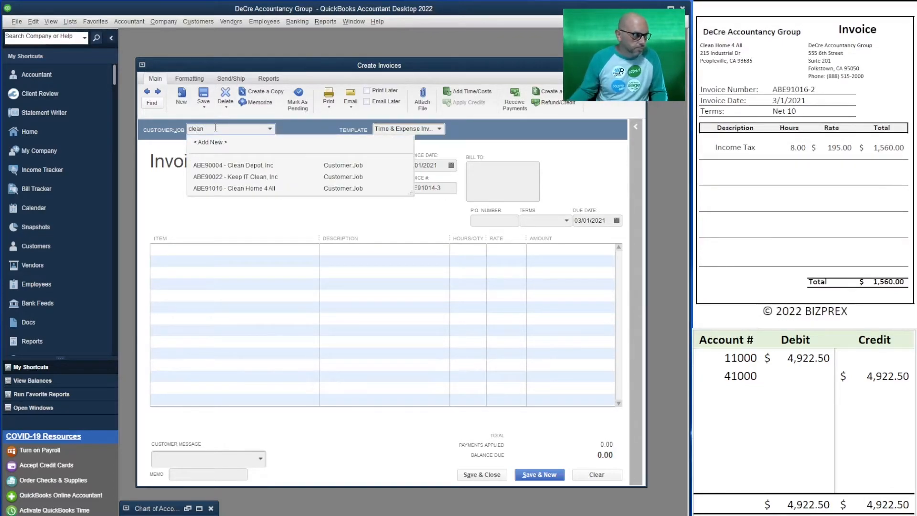
left_click(254, 189)
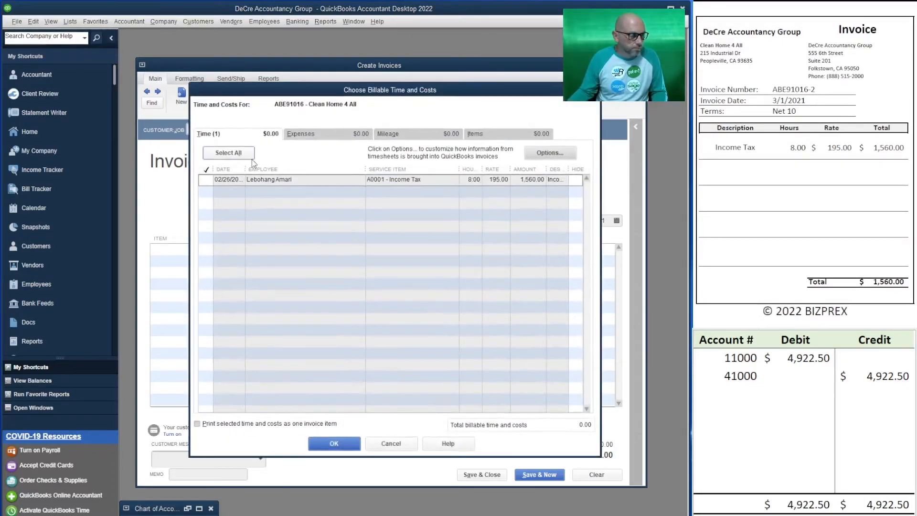
left_click(252, 159)
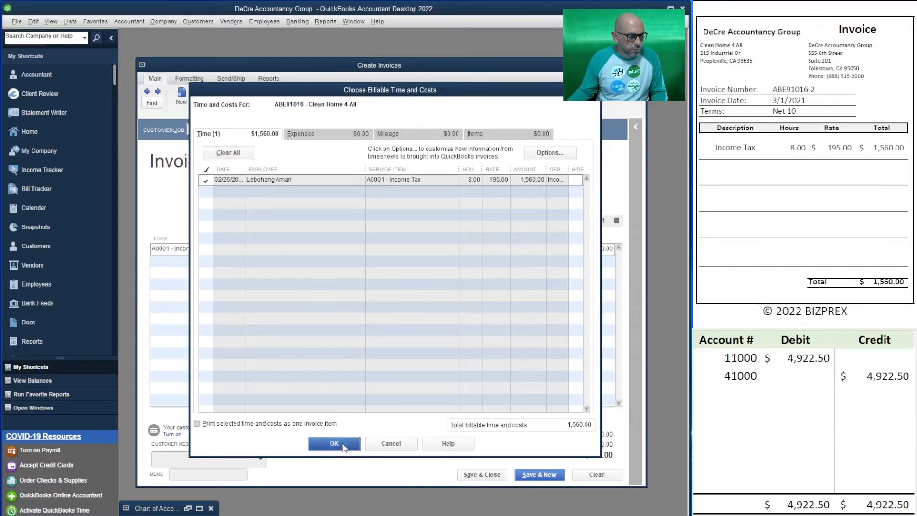
left_click(343, 444)
Step: Record the Clean Home 4 All amounts in the T-account table as a 1,560.00 debit to 11000 and a 1,560.00 credit to 41500
left_click(725, 376)
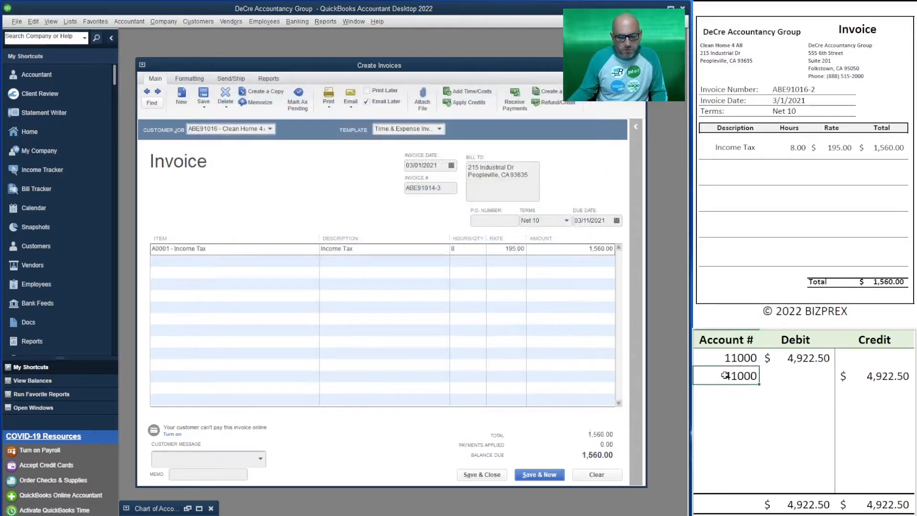
type("45")
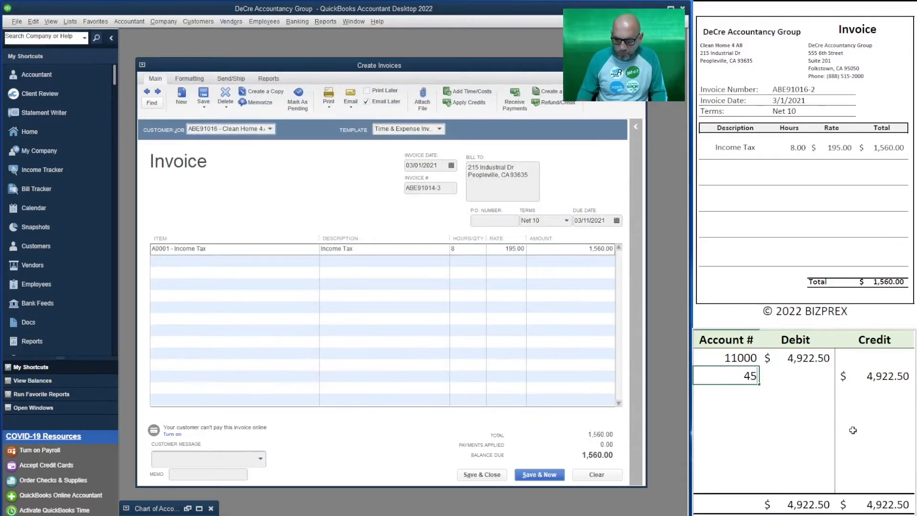
key("BackSpace")
type("1500")
key("Tab")
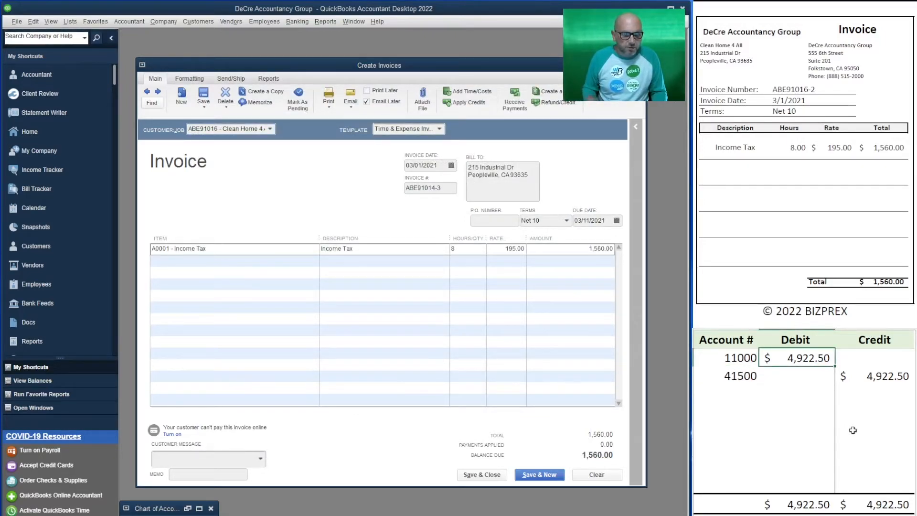
type("1560")
key("Return")
key("Tab")
type("1,560")
key("Return")
Step: Save the Clean Home 4 All invoice without Email Later and invoice Tri County Fence Company for all of its billable time
left_click(365, 101)
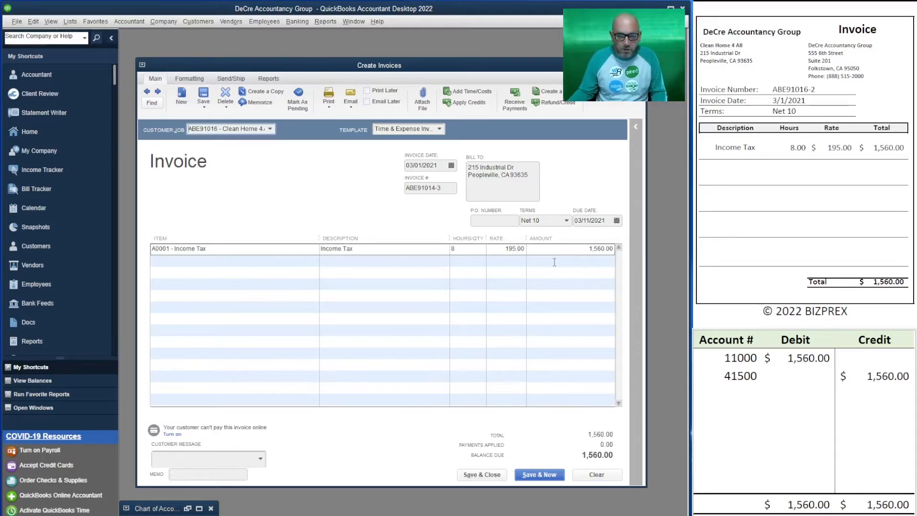
left_click(543, 475)
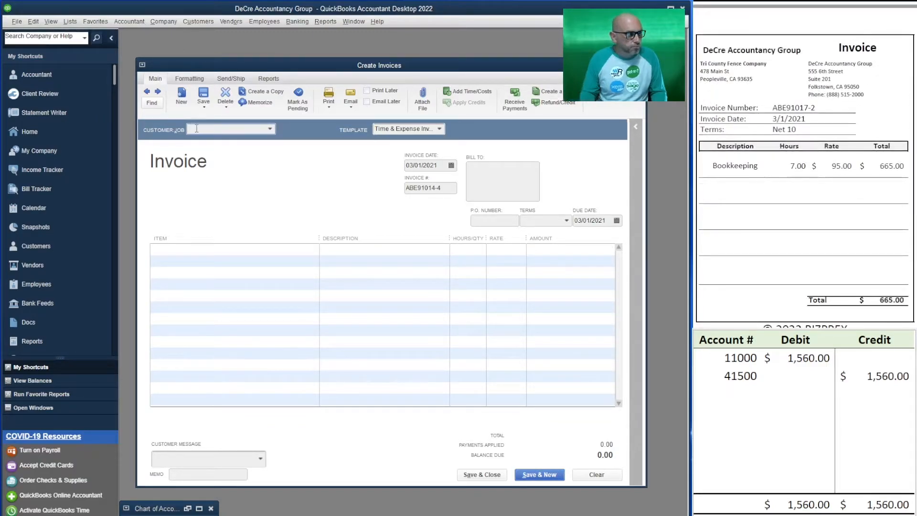
type("tri")
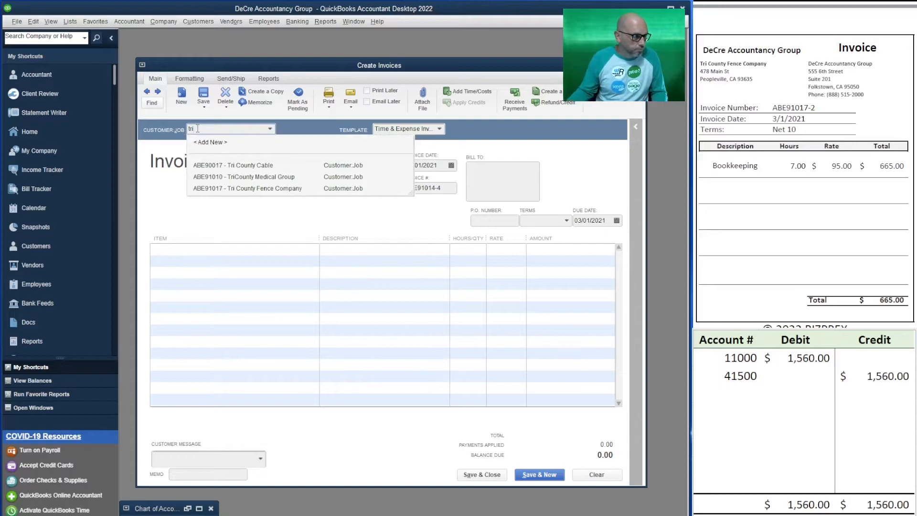
left_click(285, 190)
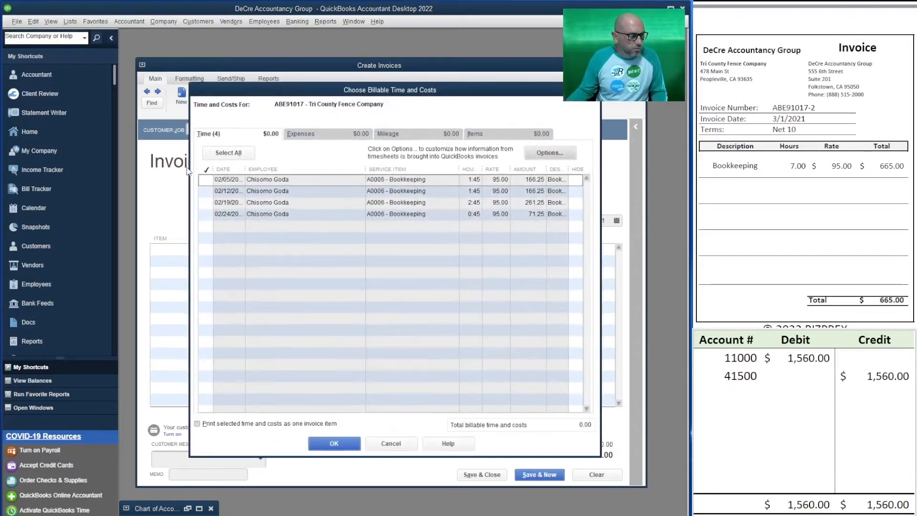
left_click(335, 443)
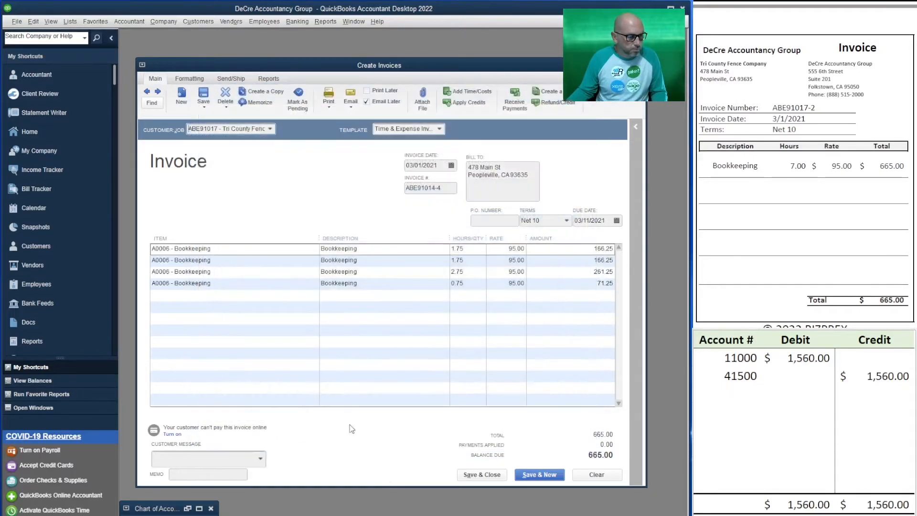
Step: Set the Tri County Fence Company invoice number to ABE91017-2
left_click(446, 190)
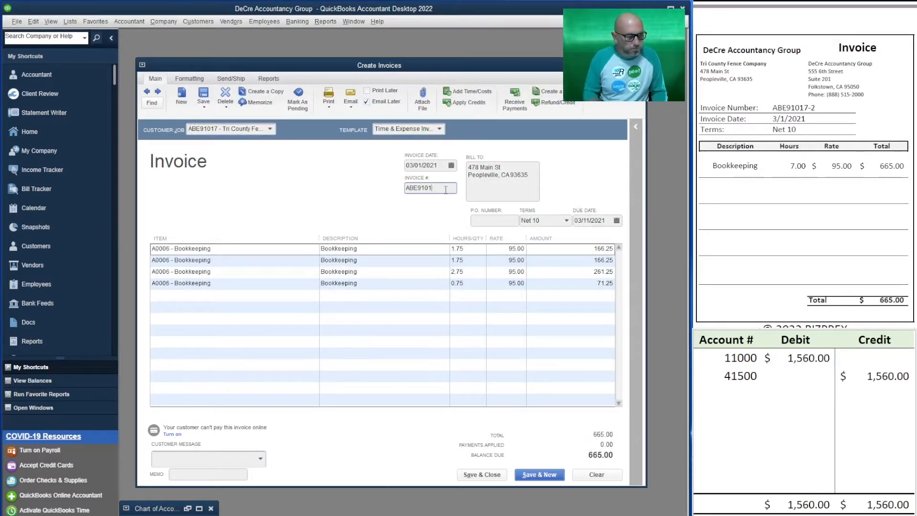
type("7-2")
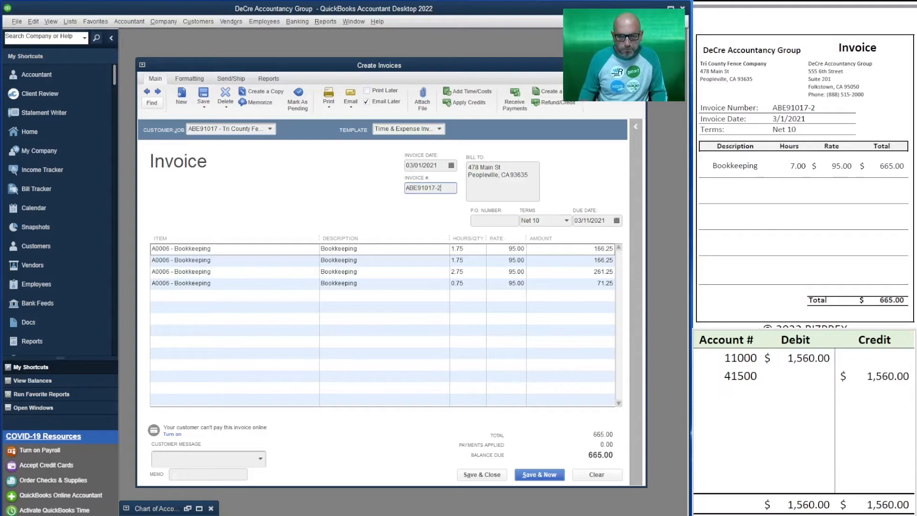
key("Tab")
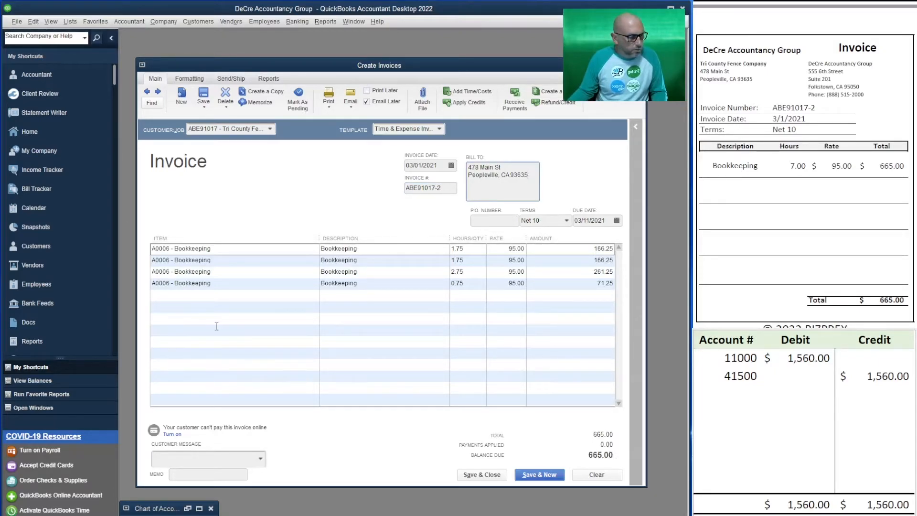
Step: Record the Tri County Fence Company amounts in the T-account table as a 665.00 debit to 11000 and a 665.00 credit to 41200
left_click(736, 376)
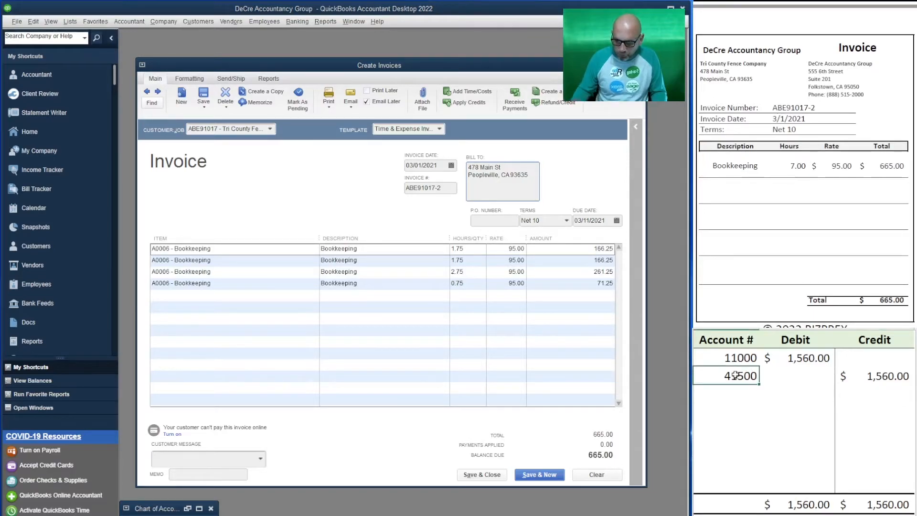
type("41200")
key("Tab")
key("Tab")
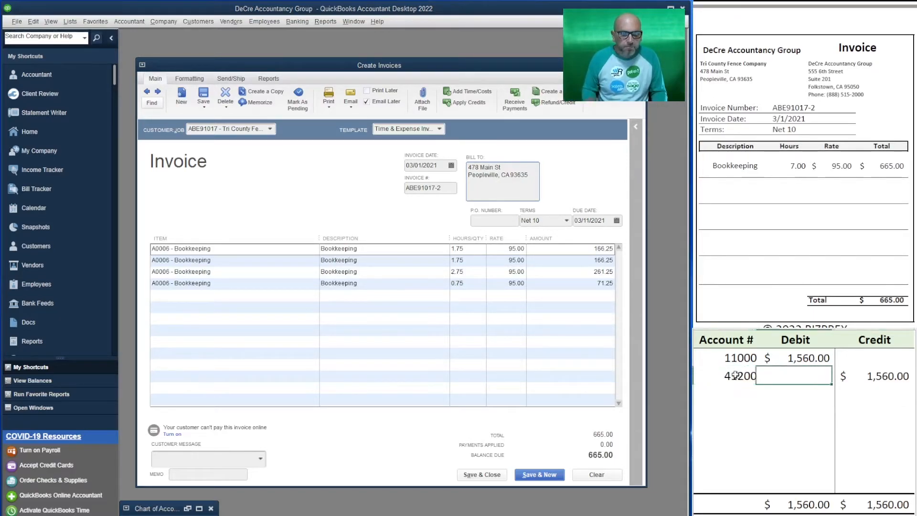
type("665")
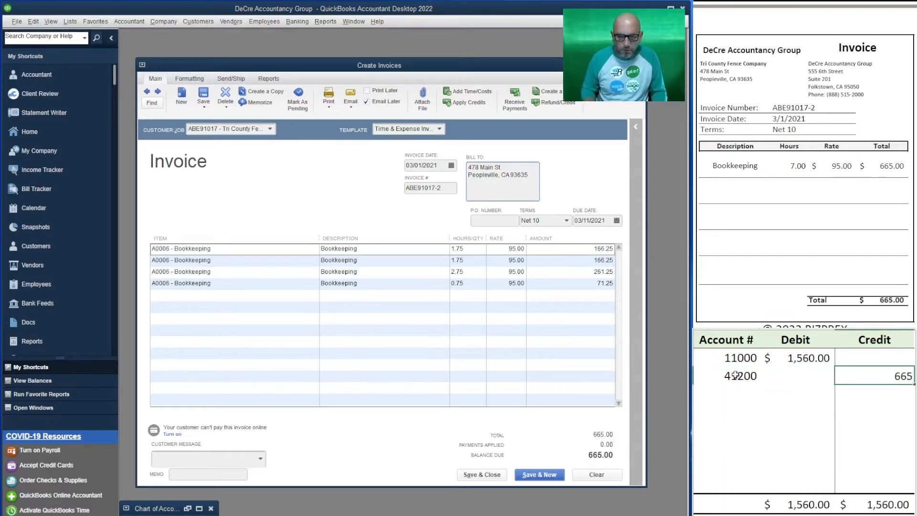
key("Up")
key("Left")
type("665")
key("Return")
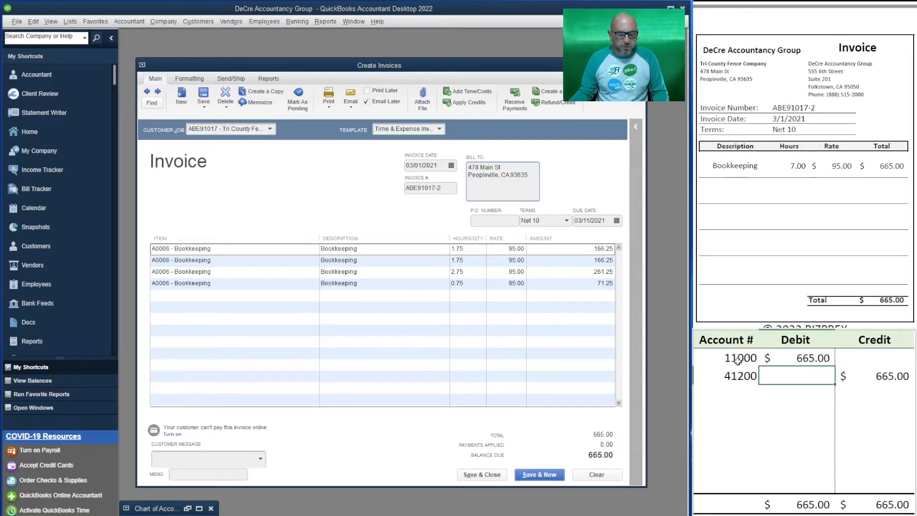
Step: Enter account 41200 on three more lines below the existing 41200 line in the T-account table
left_click(748, 375)
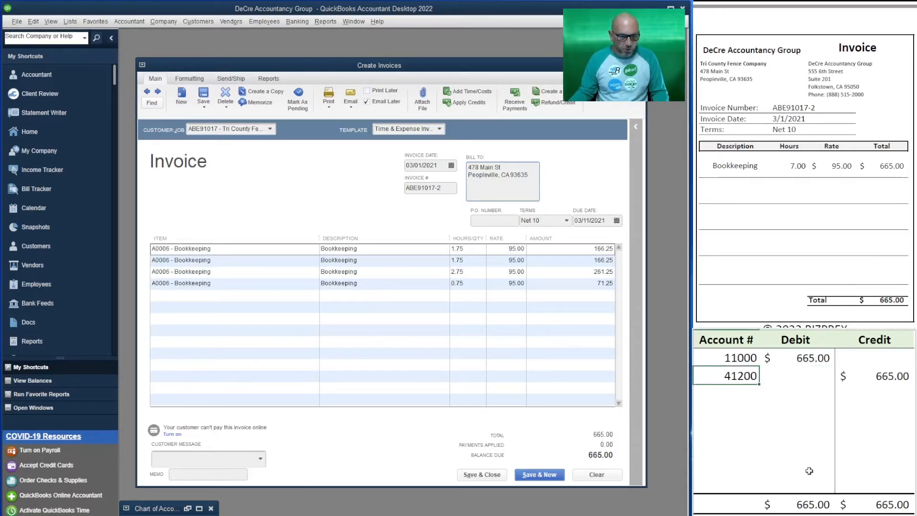
key("Down")
type("41200")
key("Return")
type("41200")
key("Return")
type("41200")
key("Tab")
Step: Split the credit across the four 41200 lines as 166.25, 166.25, 261.25 and 71.25
key("Up")
key("Up")
key("Up")
key("Tab")
type("166.25")
key("Return")
type("166.25")
key("Return")
type("261.25")
key("Return")
type("71.25")
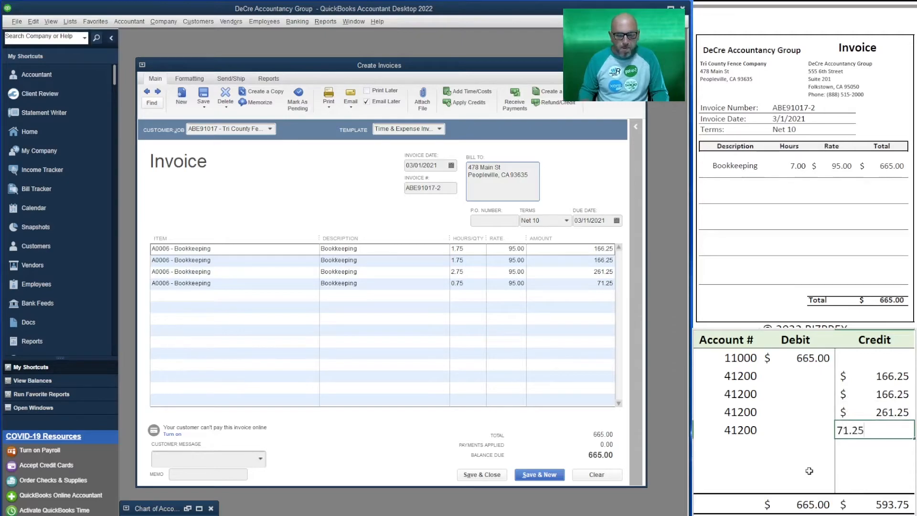
key("Return")
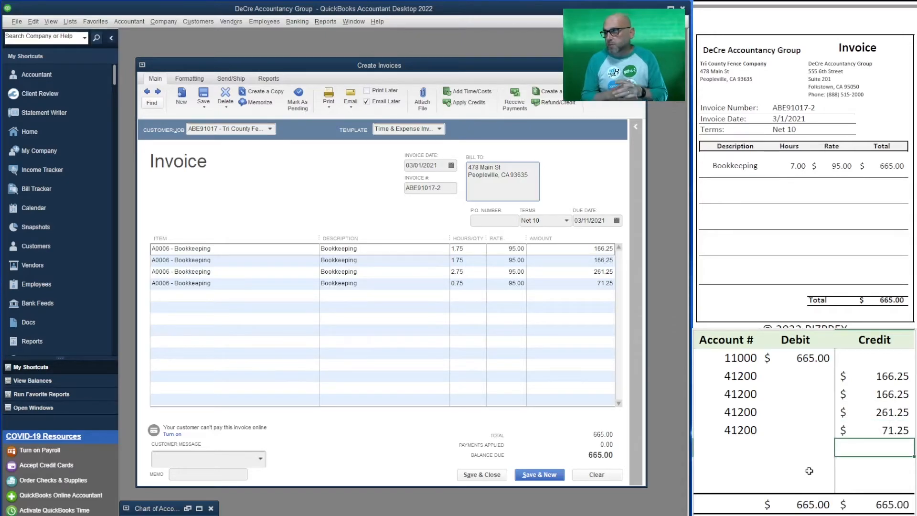
Step: Change the account on the first credit line of the T-account table to 41000
key("Up")
key("Left")
key("Left")
key("Up")
key("Up")
key("Up")
type("41000")
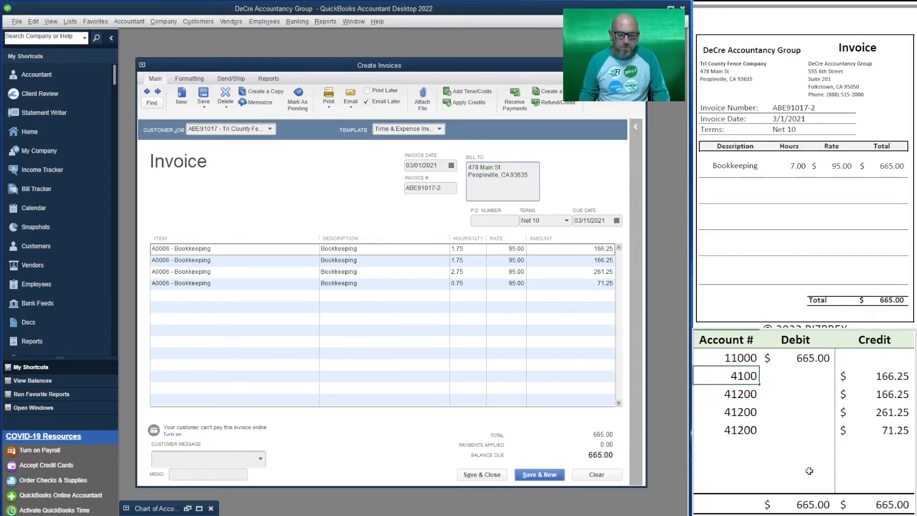
Step: Copy account 41000 onto the three credit lines below it in the T-account table
key("ctrl+c")
key("Down")
key("shift+Down")
key("shift+Down")
key("shift+Down")
key("Up")
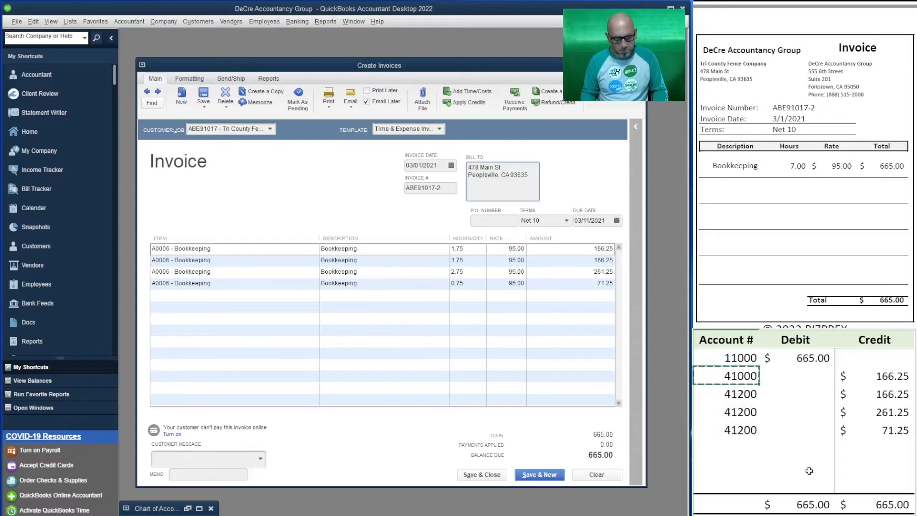
key("Down")
key("shift+Down")
key("shift+Down")
key("ctrl+v")
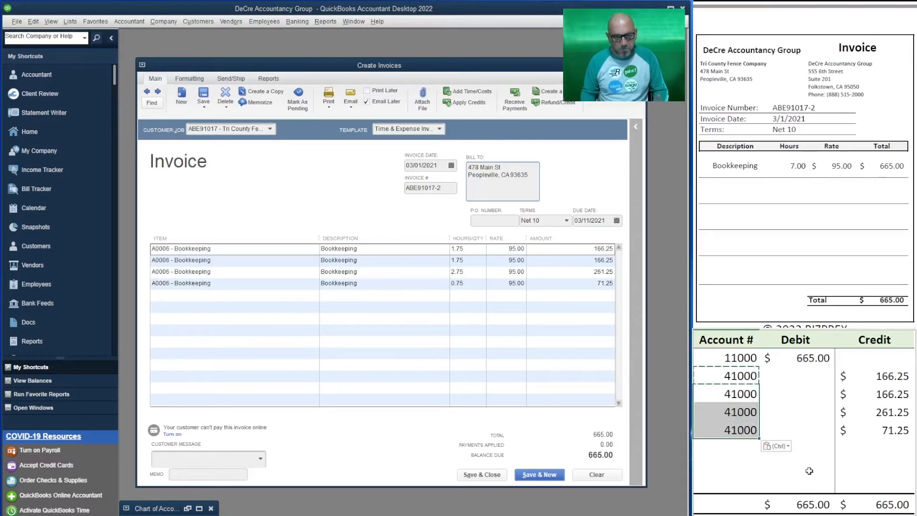
Step: Clear the three extra credit lines in the T-account table and set the remaining 41000 credit to 665.00
left_click(735, 394)
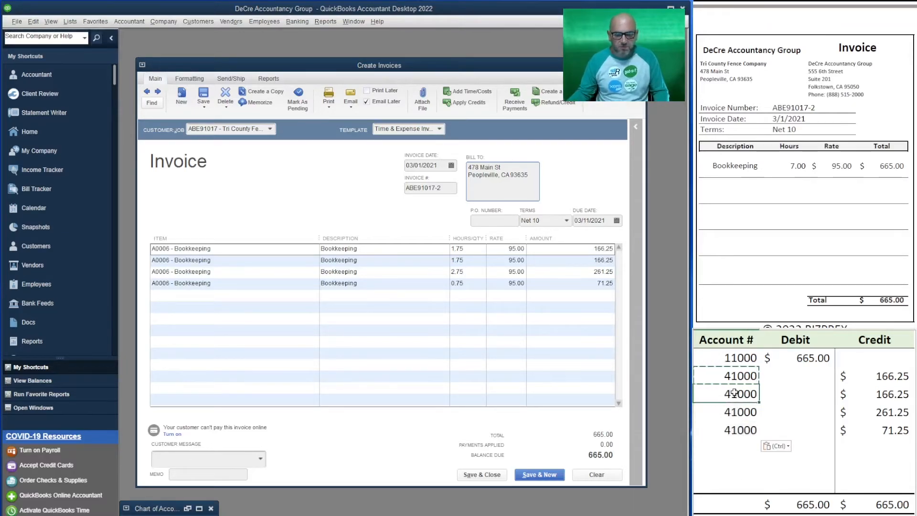
key("Delete")
key("Down")
key("Delete")
key("Down")
key("Delete")
key("Down")
key("Right")
key("Right")
key("Up")
key("Delete")
key("Up")
key("Delete")
key("Up")
key("Delete")
key("Up")
type("665")
key("Return")
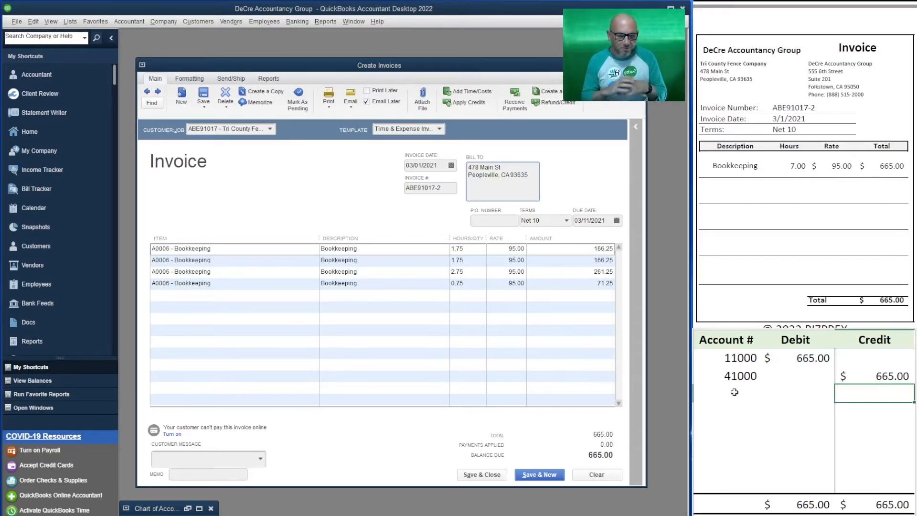
Step: Turn off Email Later for the Tri County Fence Company invoice and save it to start a new invoice
left_click(366, 101)
left_click(538, 475)
left_click(447, 214)
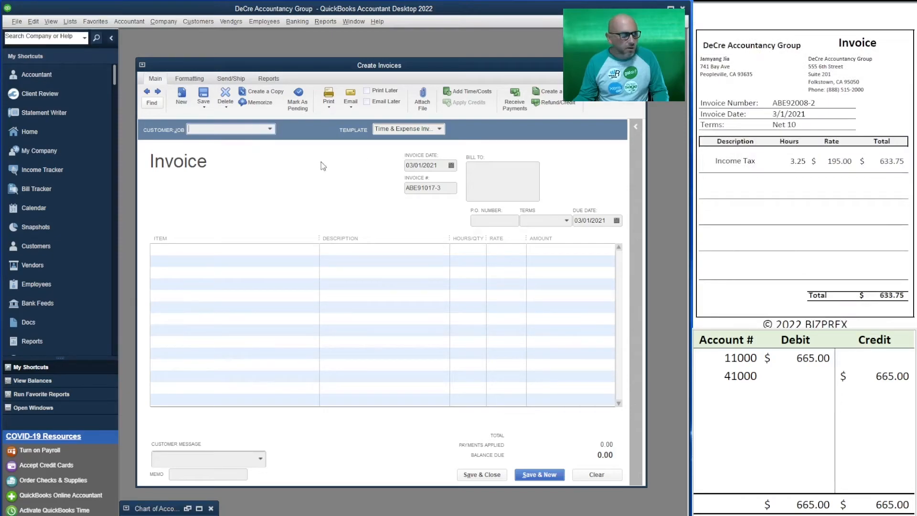
Step: Invoice the individual customer named on the source invoice for the billable Income Tax time and turn off Email Later
type("jam")
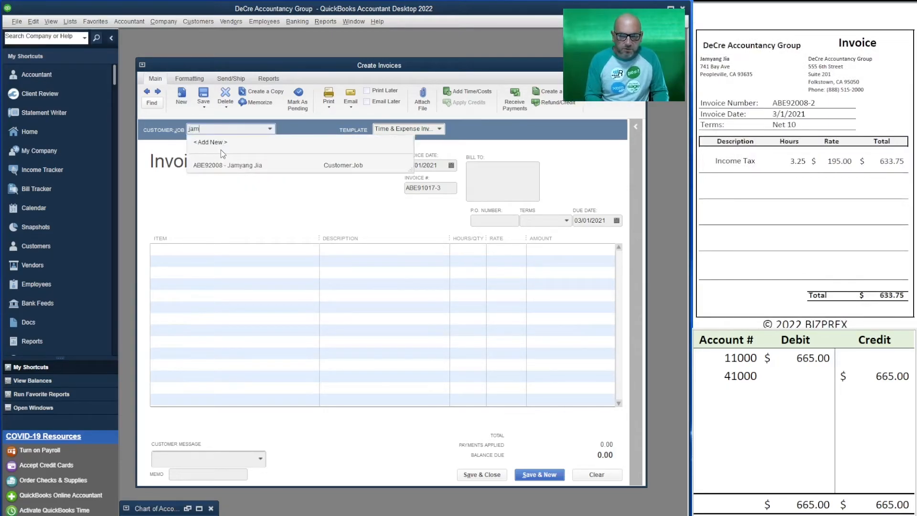
left_click(248, 166)
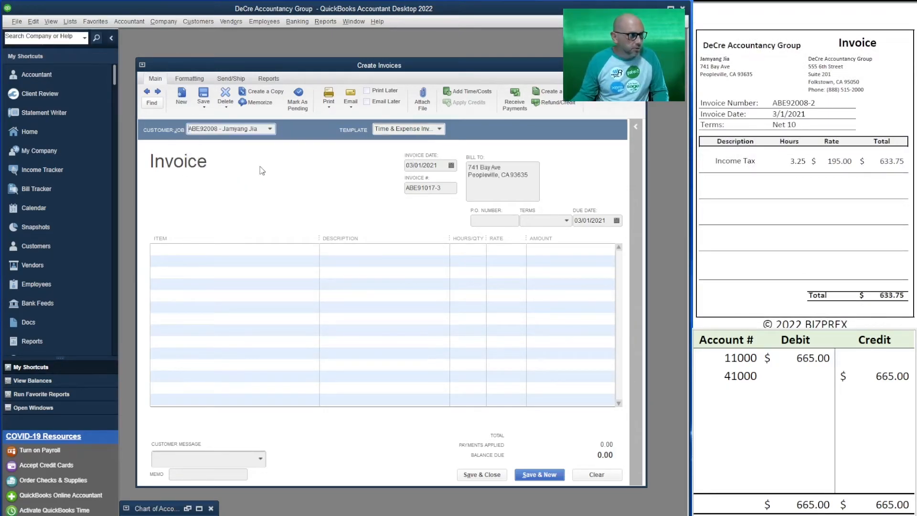
left_click(203, 180)
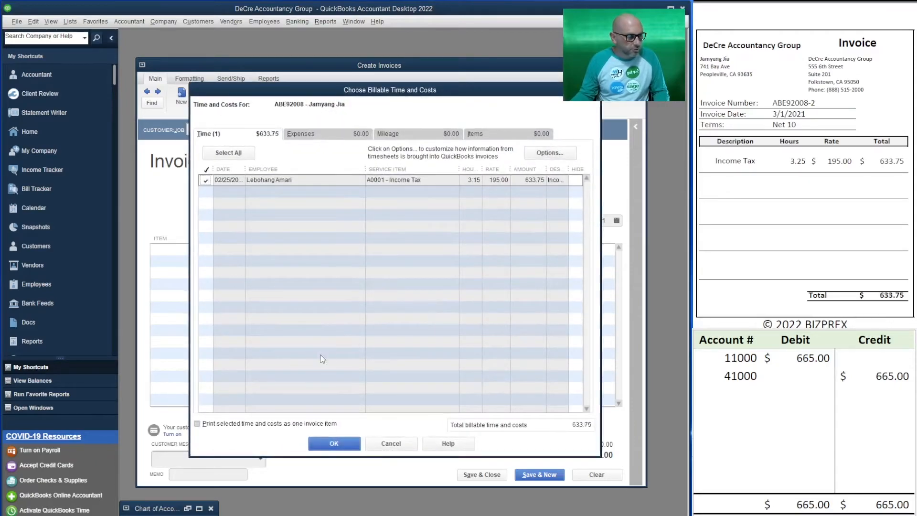
left_click(321, 448)
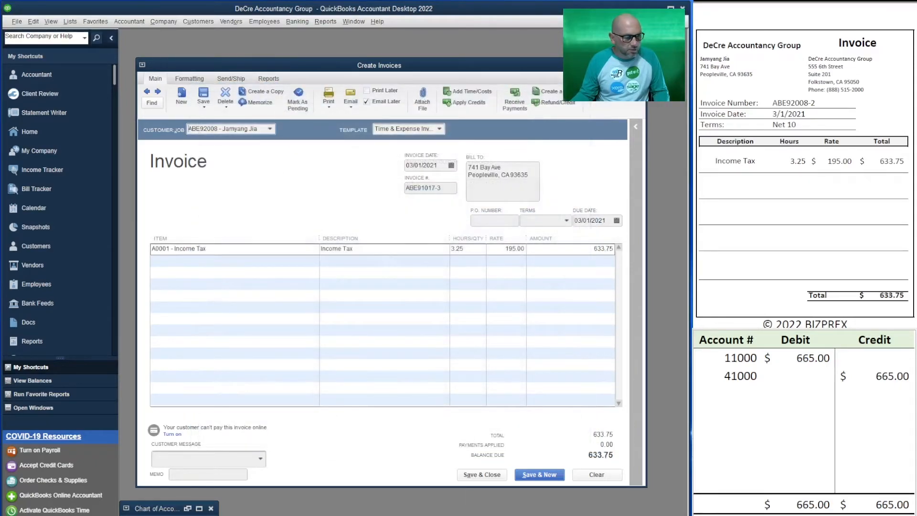
left_click(370, 104)
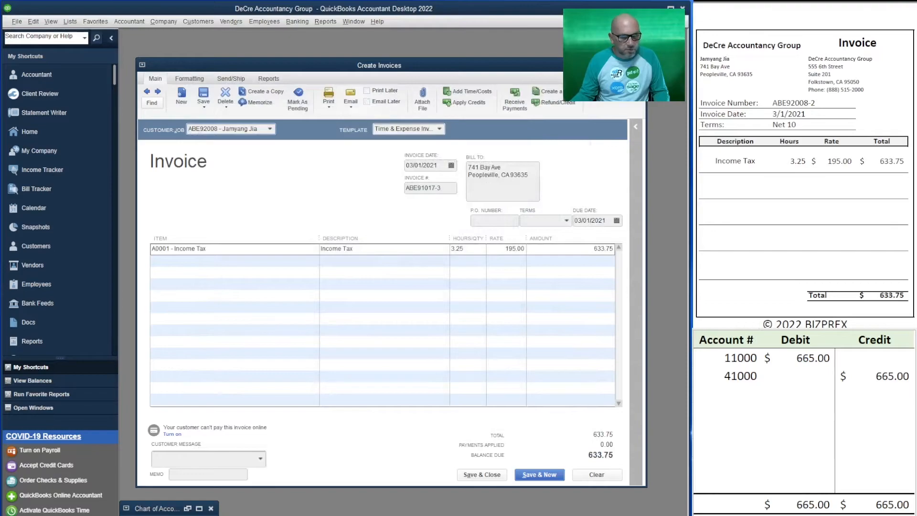
Step: Record the individual customer's invoice in the T-account table as a 633.75 debit to 11000 and a 633.75 credit to 41000
left_click(816, 362)
type("633.75")
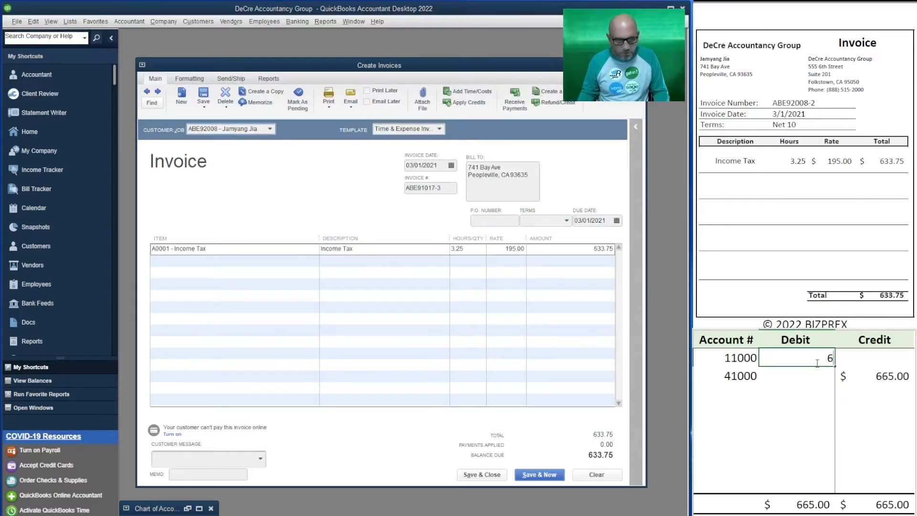
key("Return")
key("Right")
type("633.75")
key("Return")
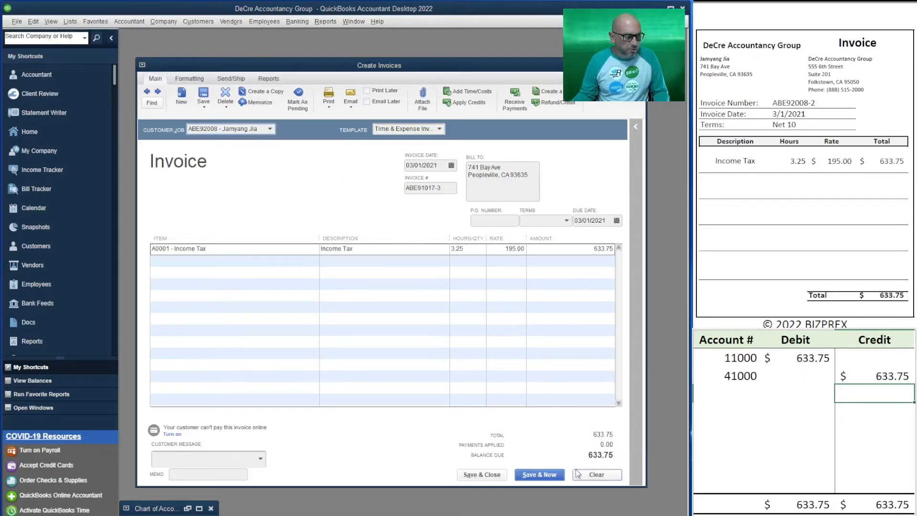
Step: Back out of saving with a duplicate number and replace the invoice number with the one on the source invoice
left_click(552, 478)
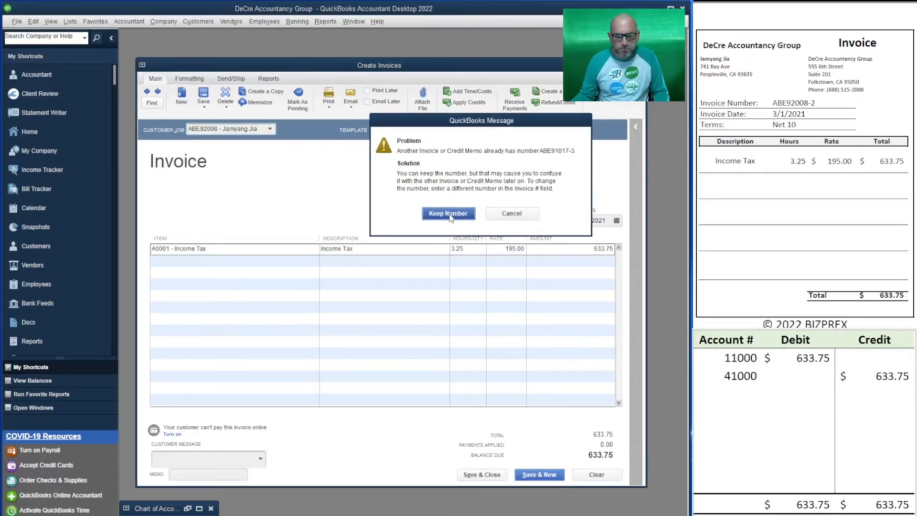
left_click(512, 214)
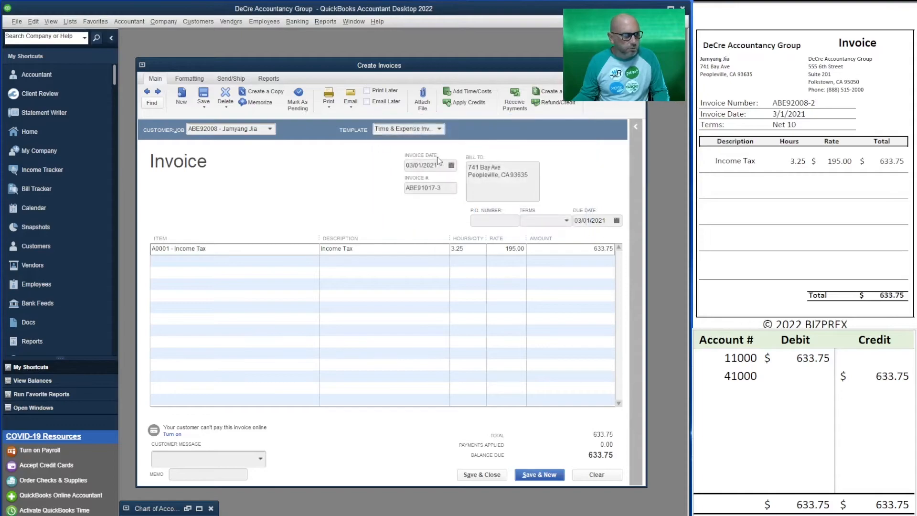
left_click_drag(431, 189, 480, 197)
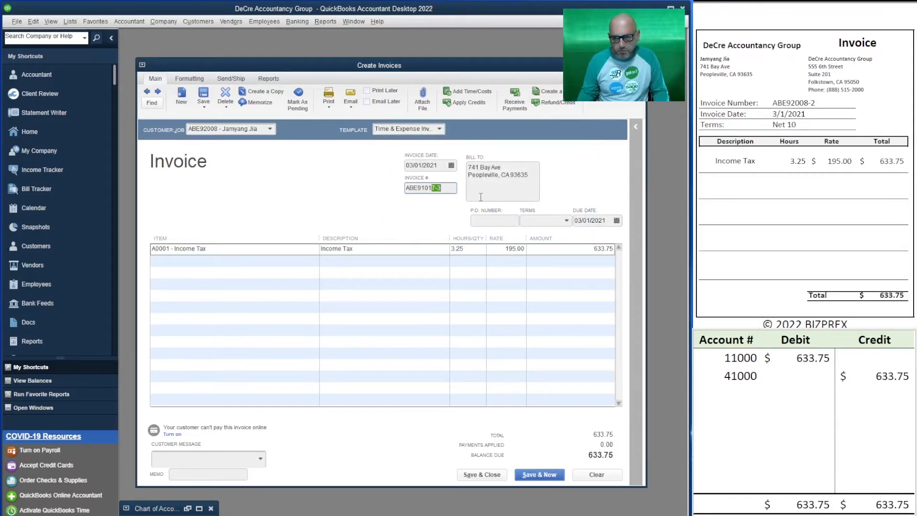
key("BackSpace")
key("BackSpace")
key("BackSpace")
key("BackSpace")
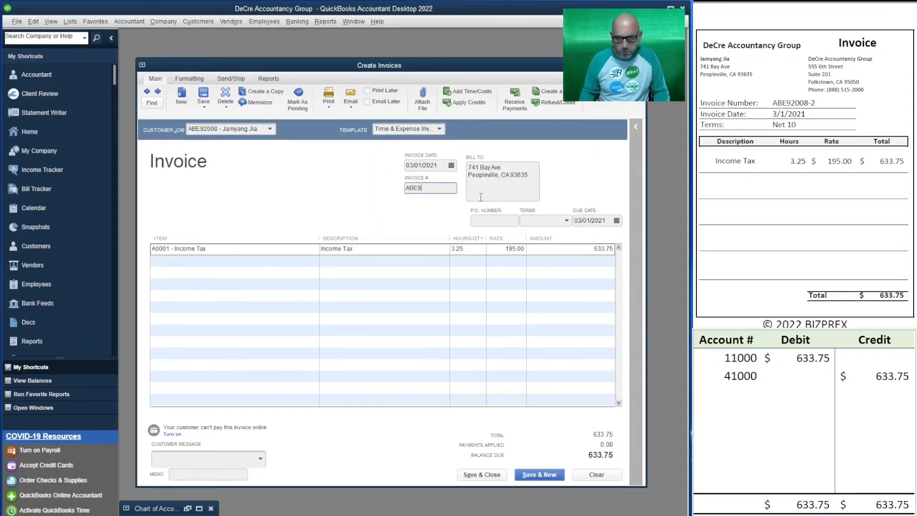
type("2008-2")
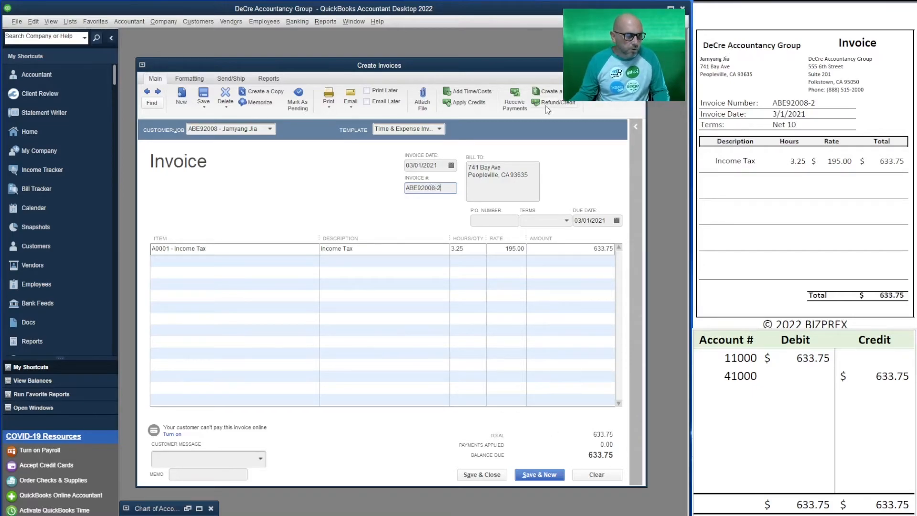
Step: Set the invoice terms to Net 10 and save it to start a new invoice, making the terms permanent for the customer
left_click(567, 221)
left_click(546, 299)
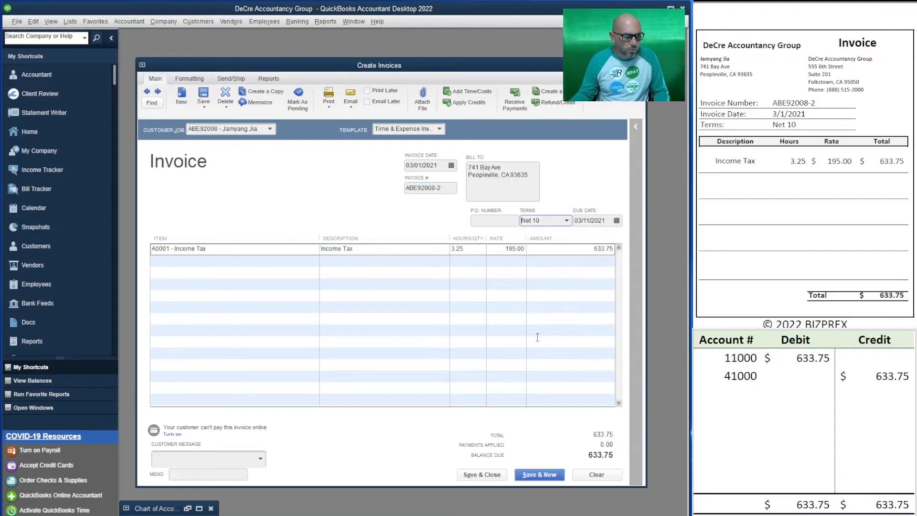
left_click(542, 475)
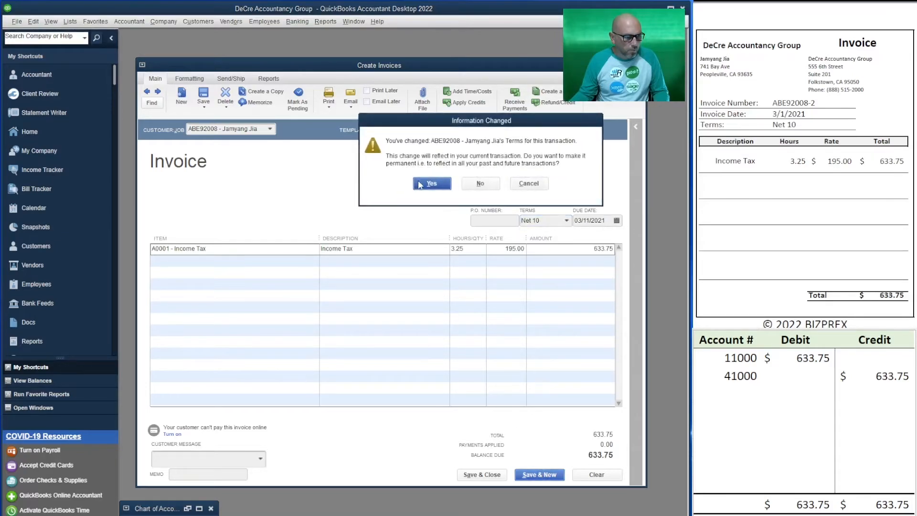
left_click(419, 184)
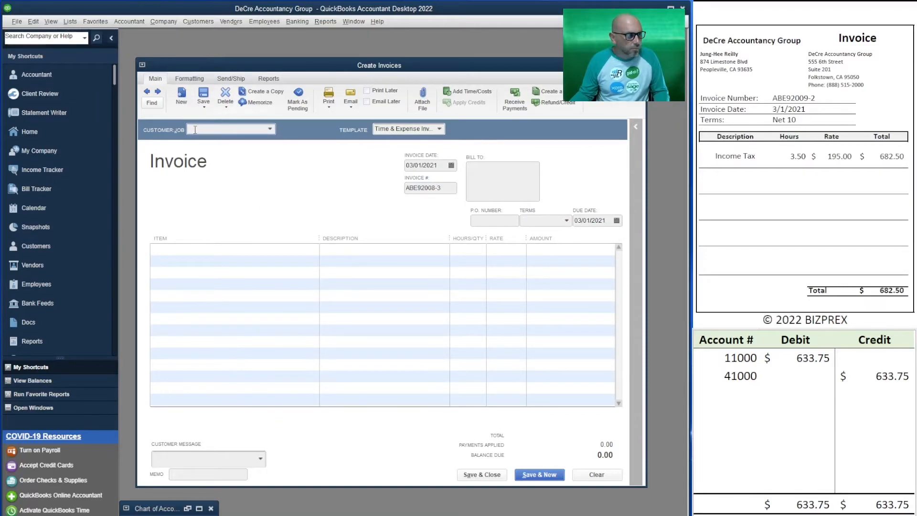
Step: Invoice the customer on the next source invoice for 3.5 hours of billable Income Tax time, with Email Later off and Net 10 terms
type("jung")
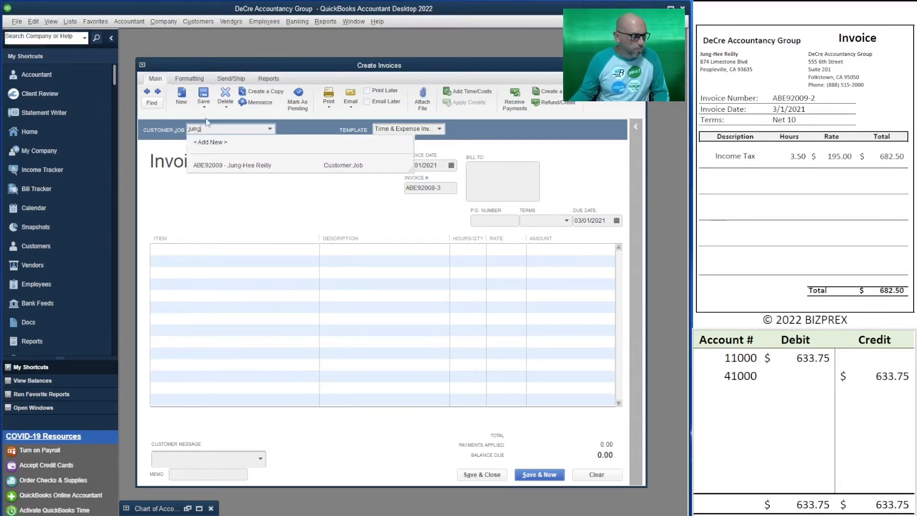
left_click(268, 165)
left_click(228, 153)
left_click(334, 443)
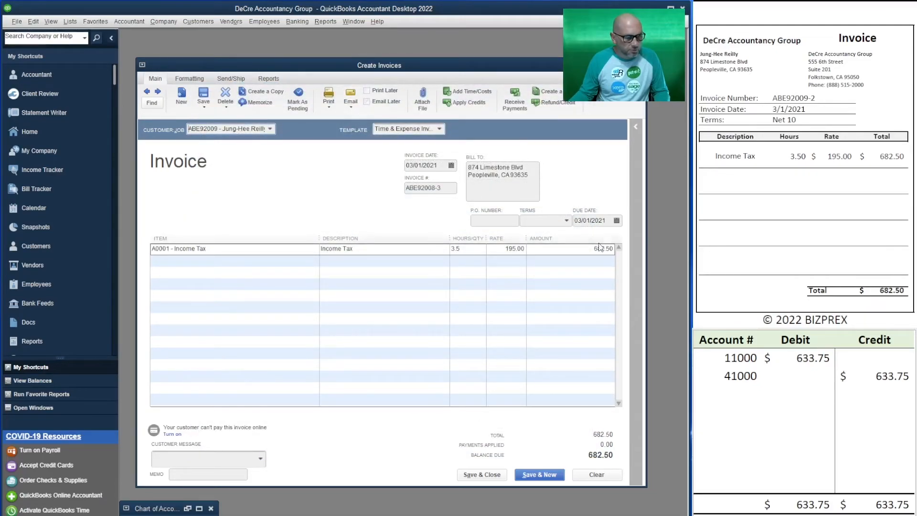
left_click(568, 221)
left_click(555, 303)
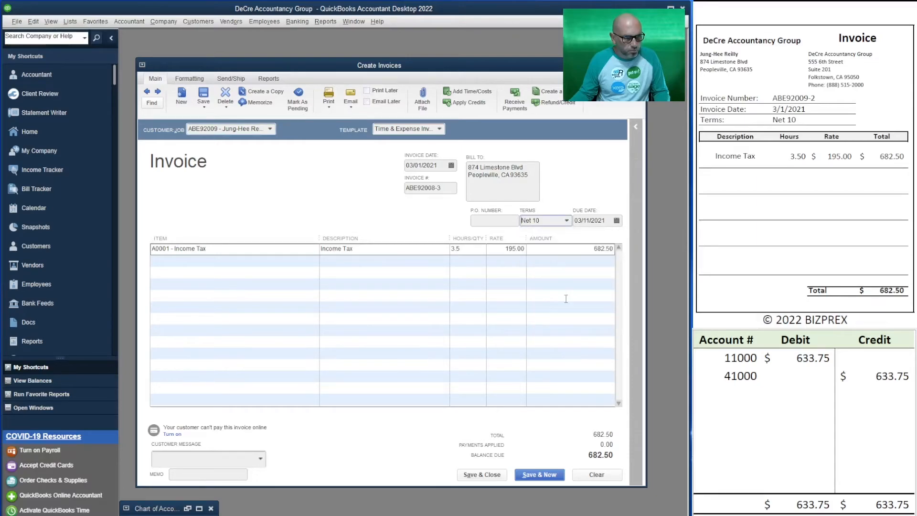
Step: Change the credit account in the T-account table to 41500 and record a 682.50 debit to 11000 and a 682.50 credit to 41500
left_click(738, 378)
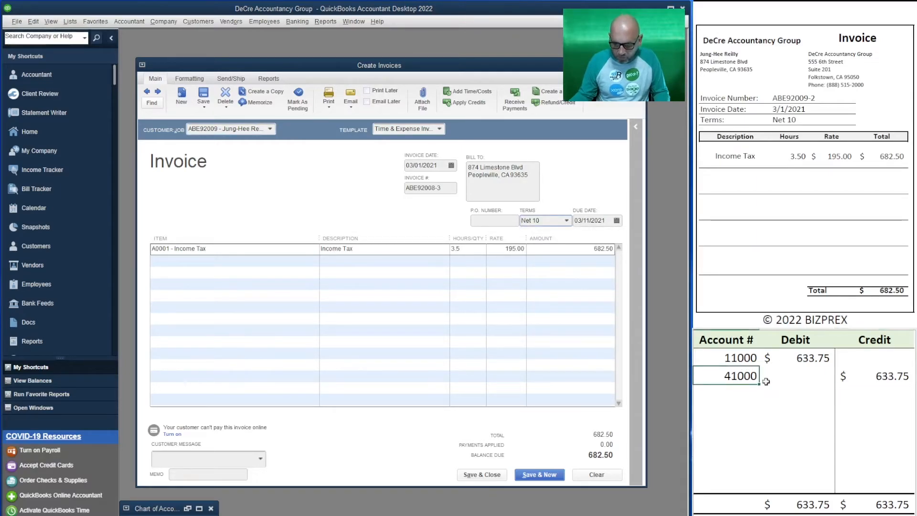
type("41500")
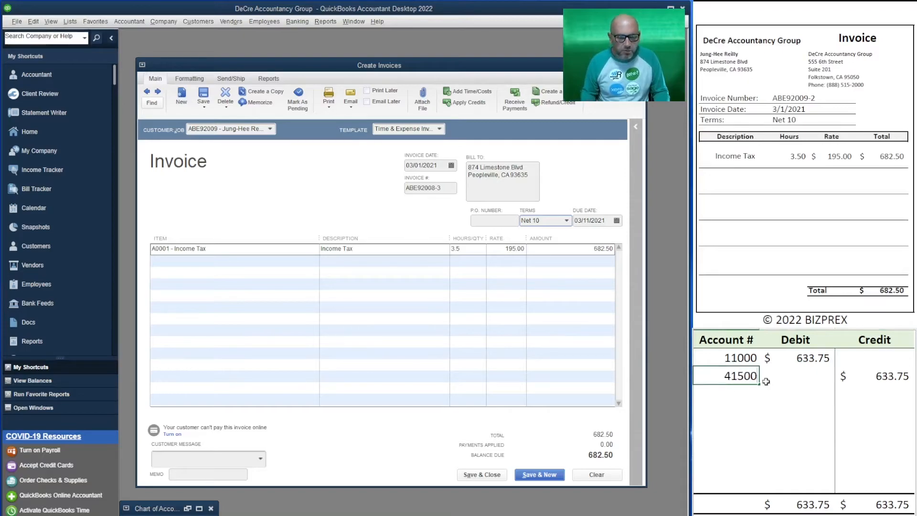
key("Tab")
key("Up")
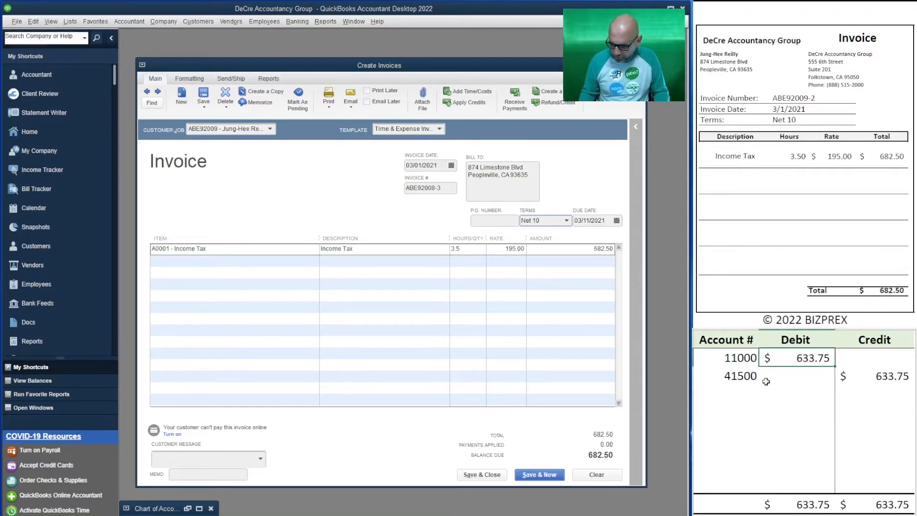
type("682.50")
key("Return")
key("Right")
type("682.50")
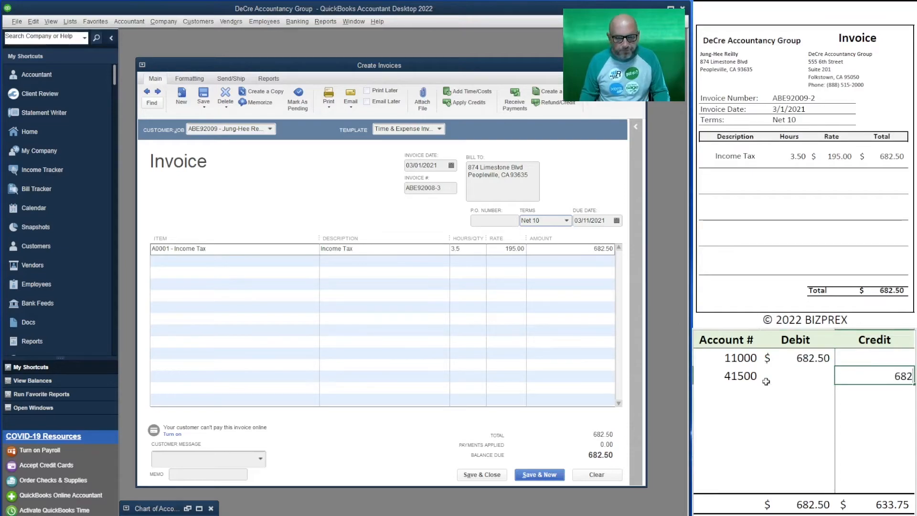
key("Return")
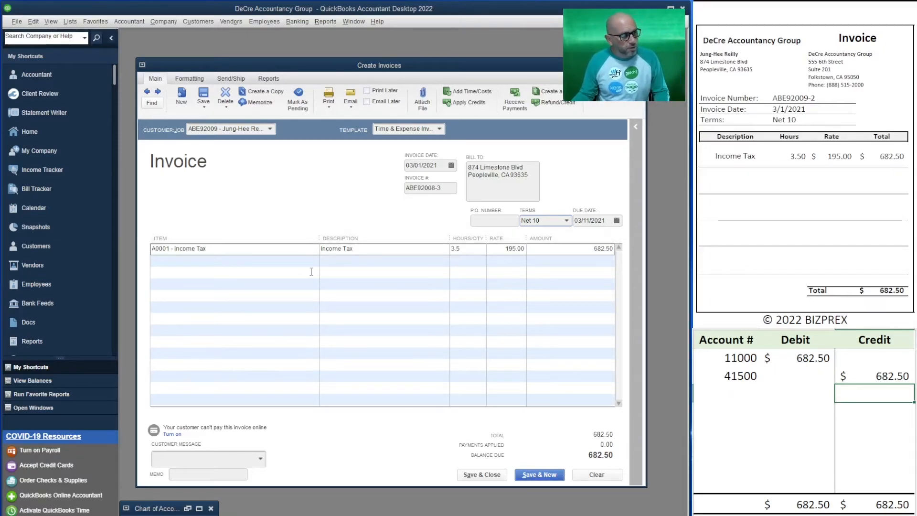
Step: Save the invoice with its terms made permanent, and bill the next source customer's 3-hour Income Tax time with Email Later off
left_click(547, 479)
left_click(433, 184)
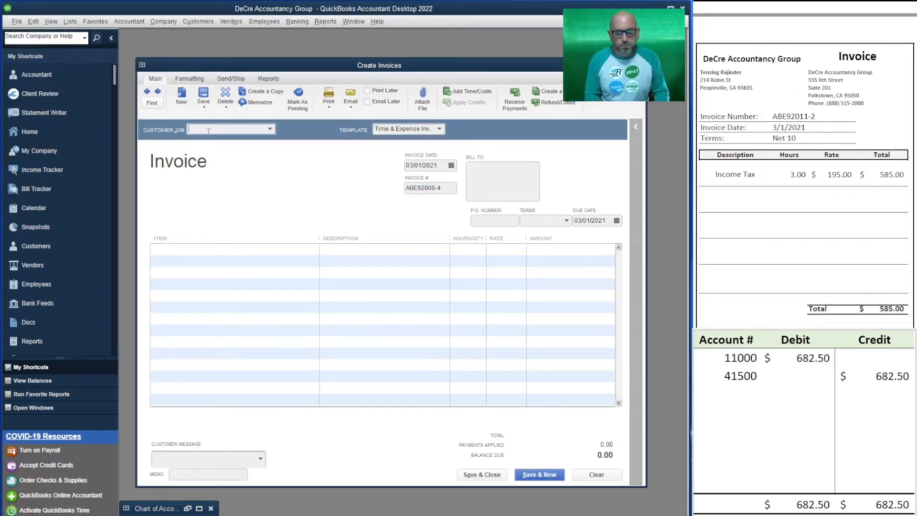
type("ten")
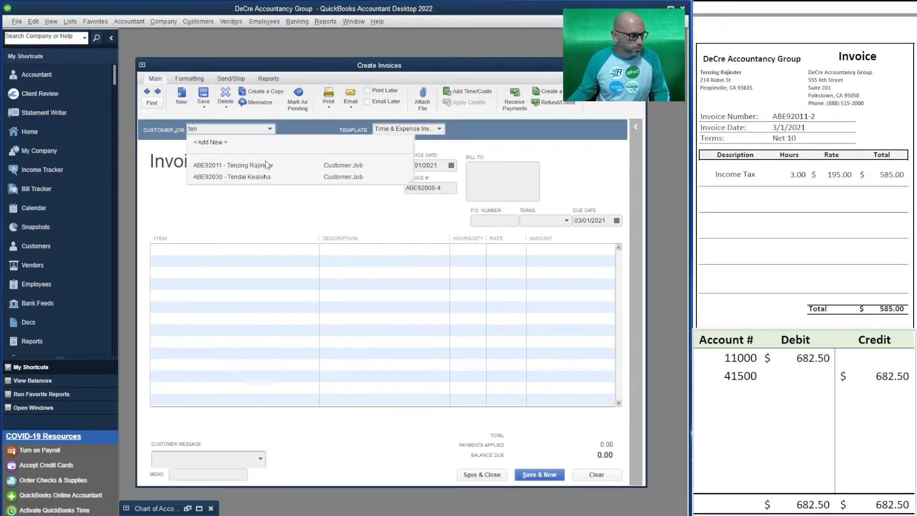
left_click(267, 166)
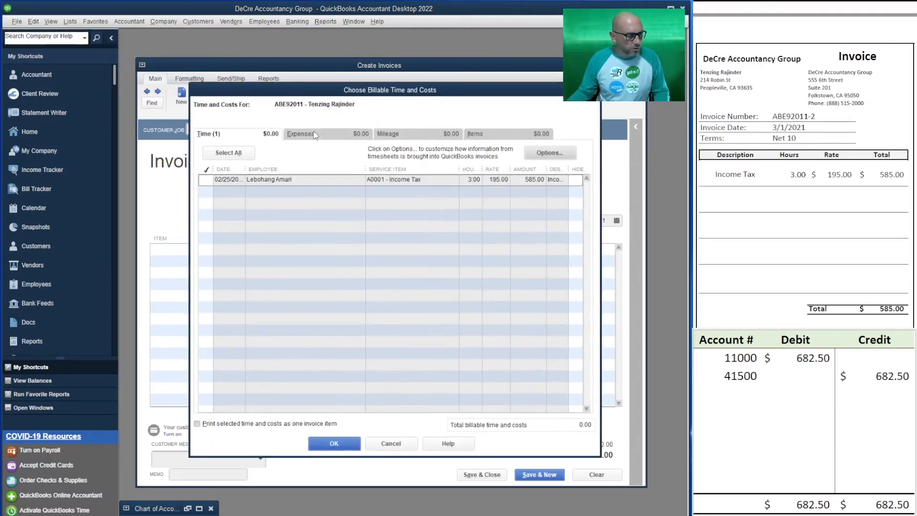
left_click(207, 179)
left_click(334, 444)
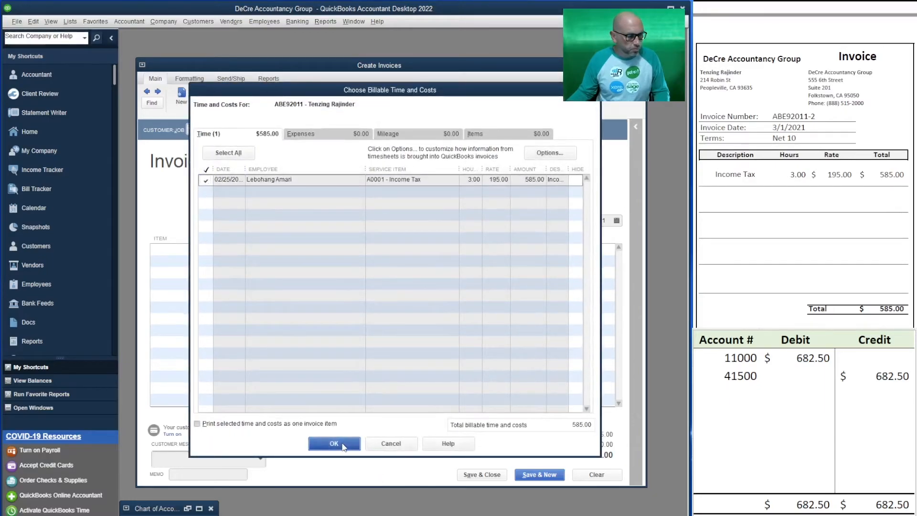
left_click(366, 101)
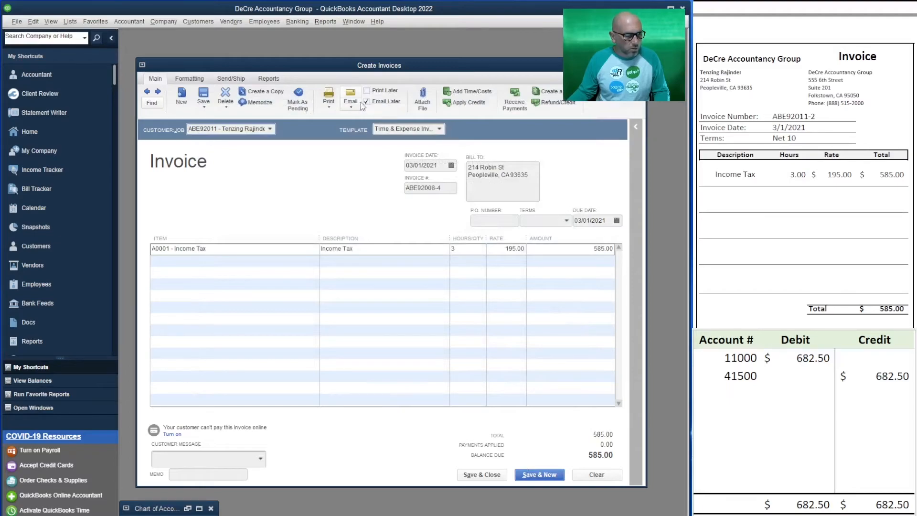
Step: Record the invoice in the T-account table as a 585.00 debit to 11000 and a 585.00 credit to 41500
left_click(810, 365)
left_click(810, 362)
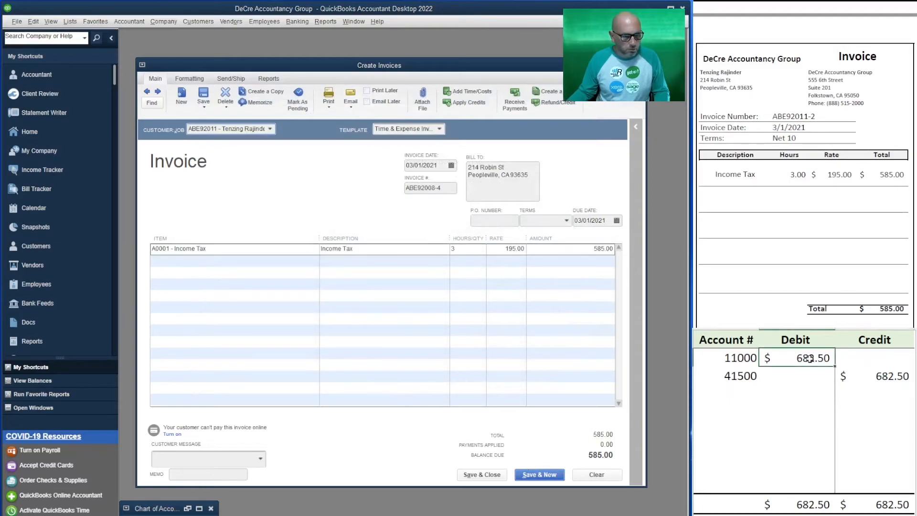
type("585")
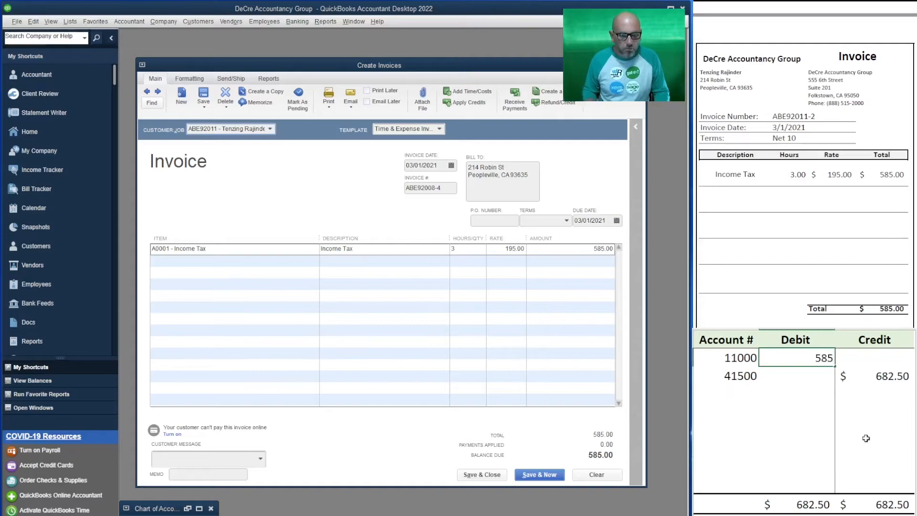
key("Return")
type("585")
key("Return")
Step: Give the 585.00 invoice Net 10 terms and save it to start a new one, keeping the terms permanently for the customer
left_click(566, 220)
left_click(556, 303)
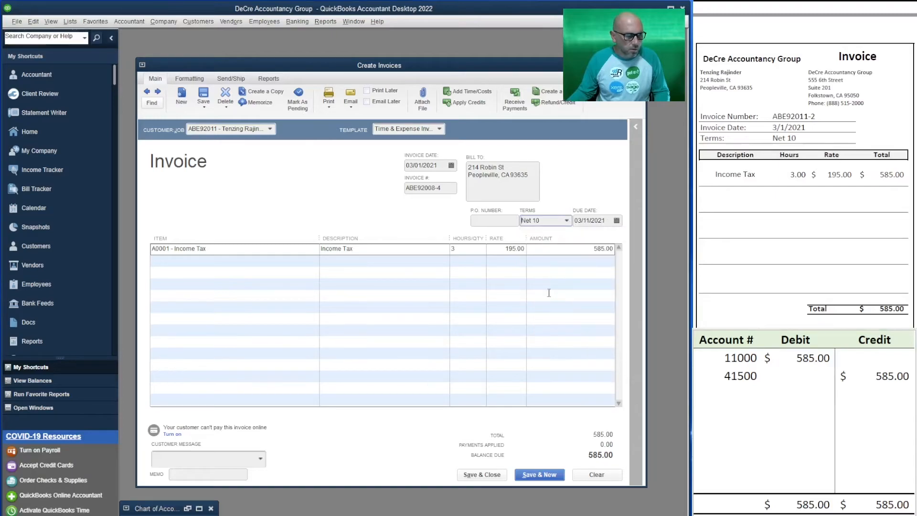
left_click(537, 475)
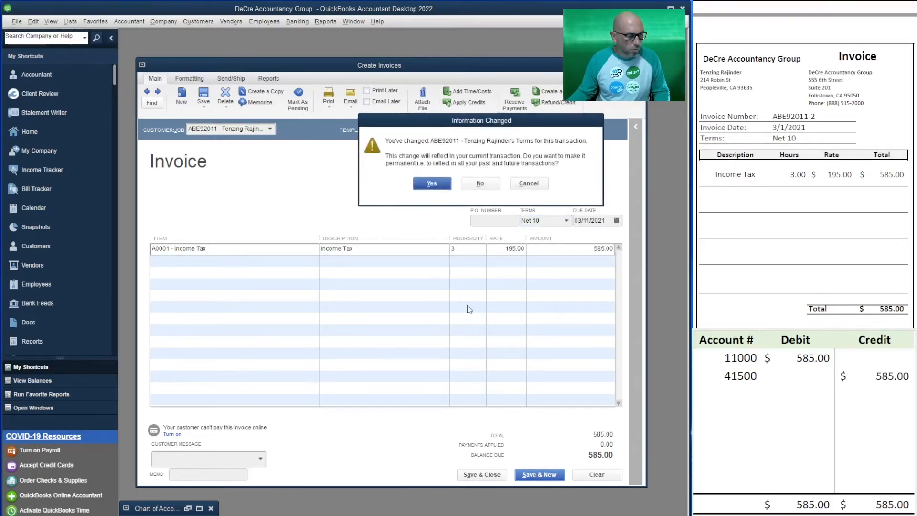
left_click(430, 183)
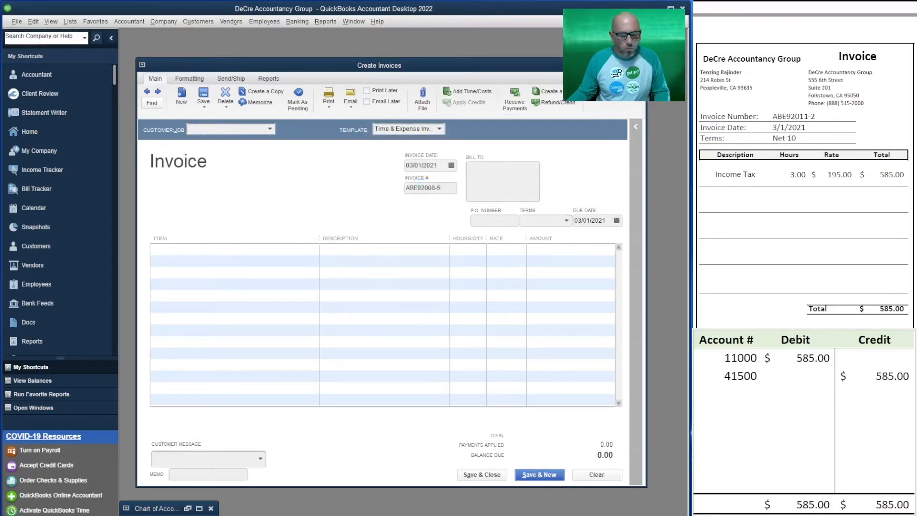
Step: Invoice the customer on the following source invoice for 2.75 hours of billable Income Tax time and enter that source's invoice number
scroll(805, 191, "down", 5)
scroll(805, 167, "down", 2)
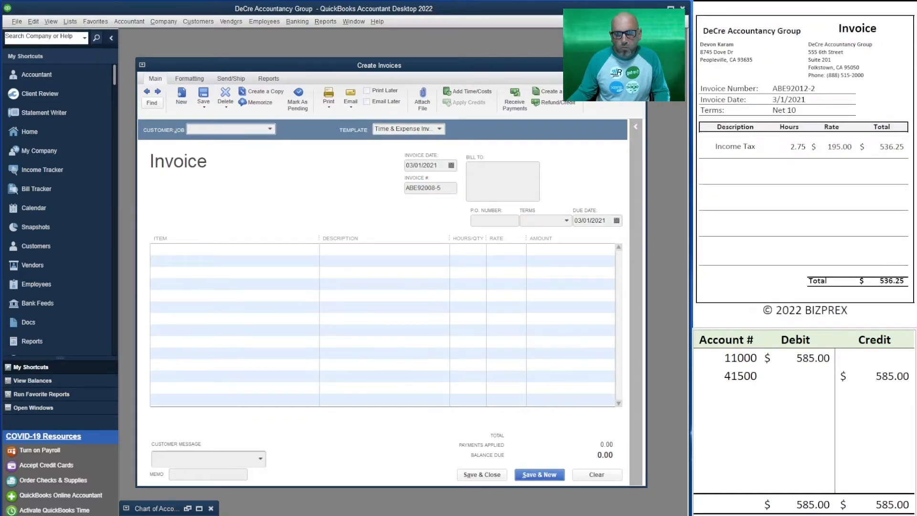
left_click(855, 393)
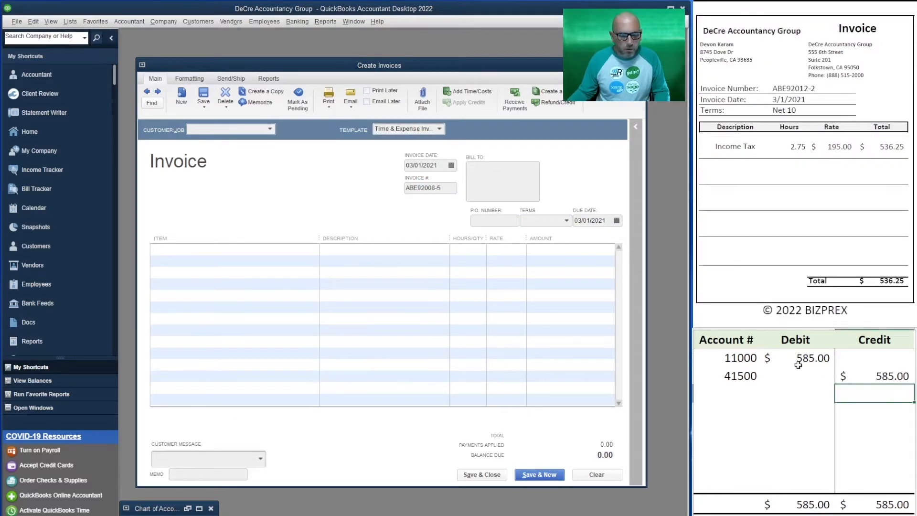
left_click(230, 128)
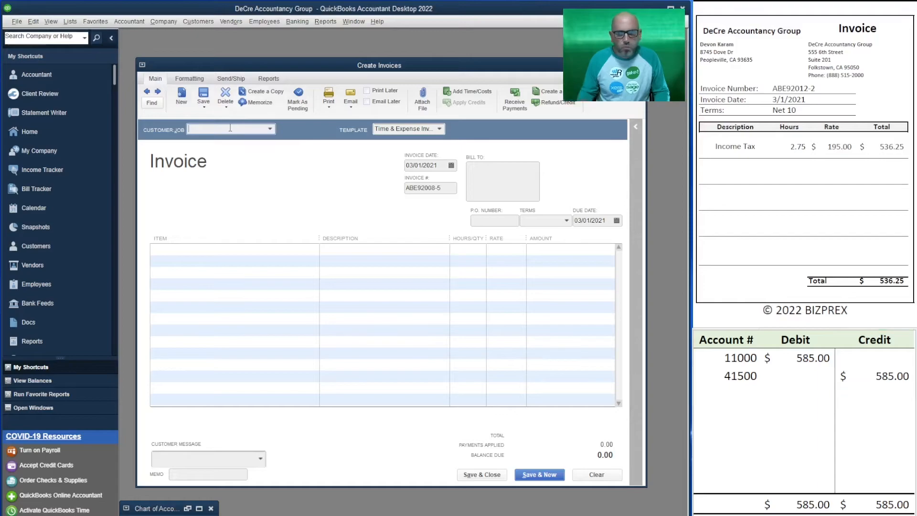
type("dev")
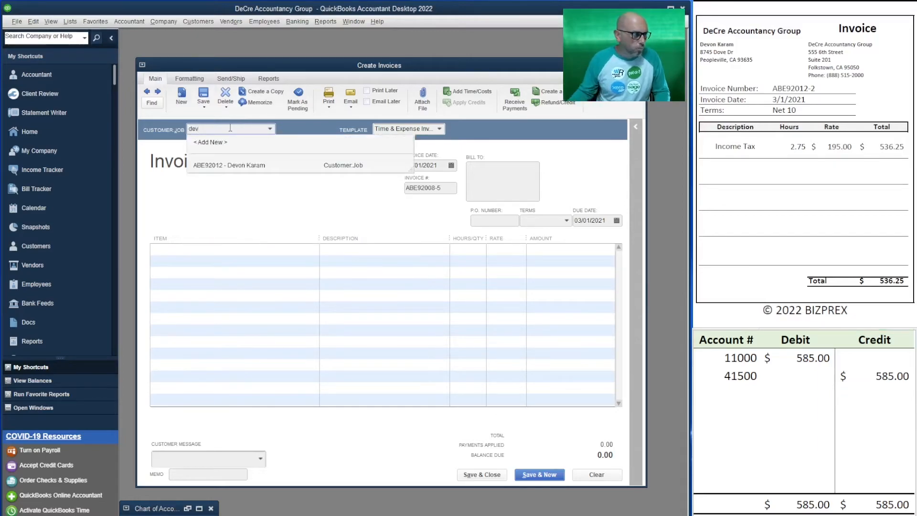
left_click(287, 172)
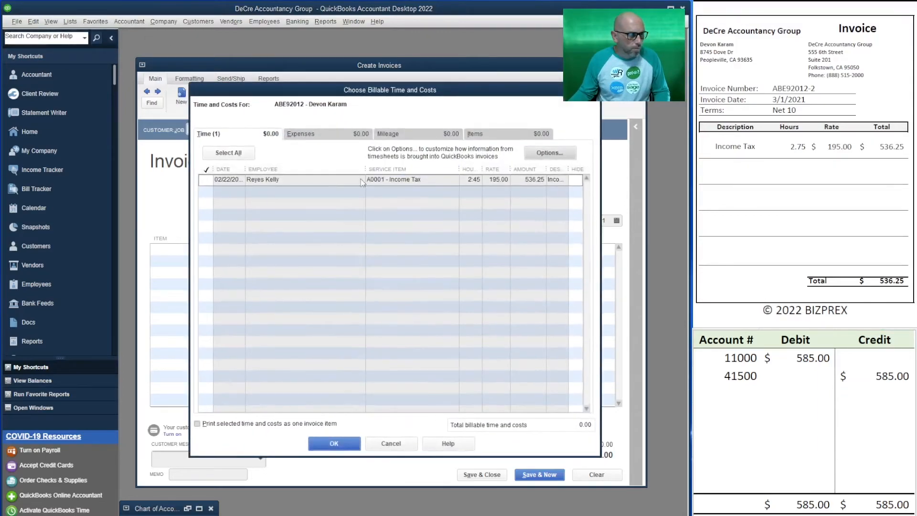
left_click(209, 179)
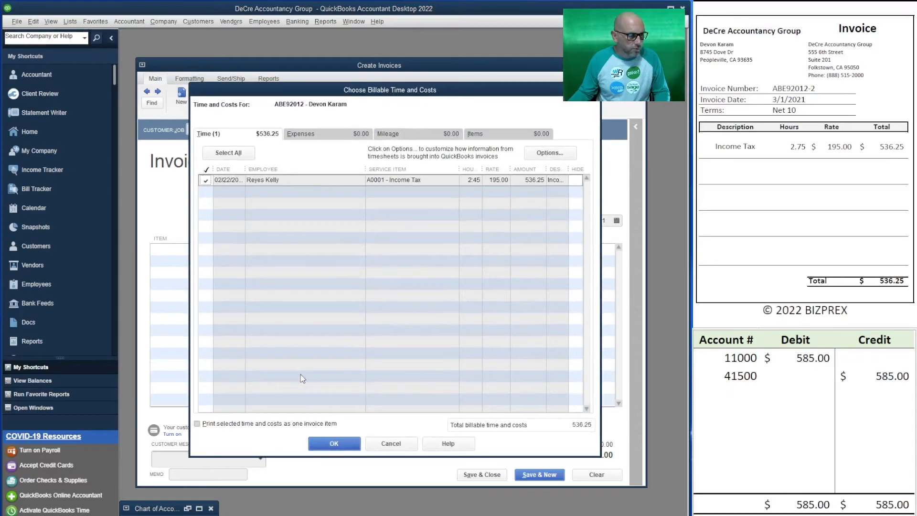
left_click(334, 443)
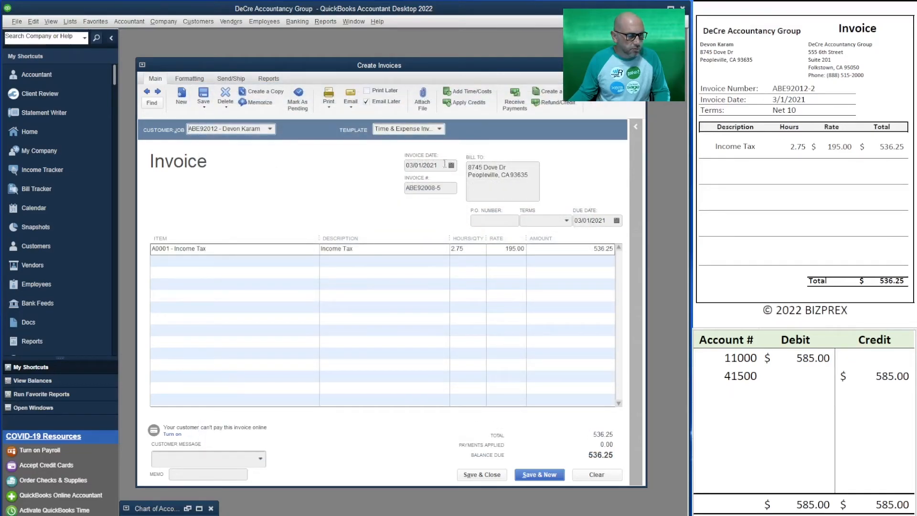
left_click(446, 189)
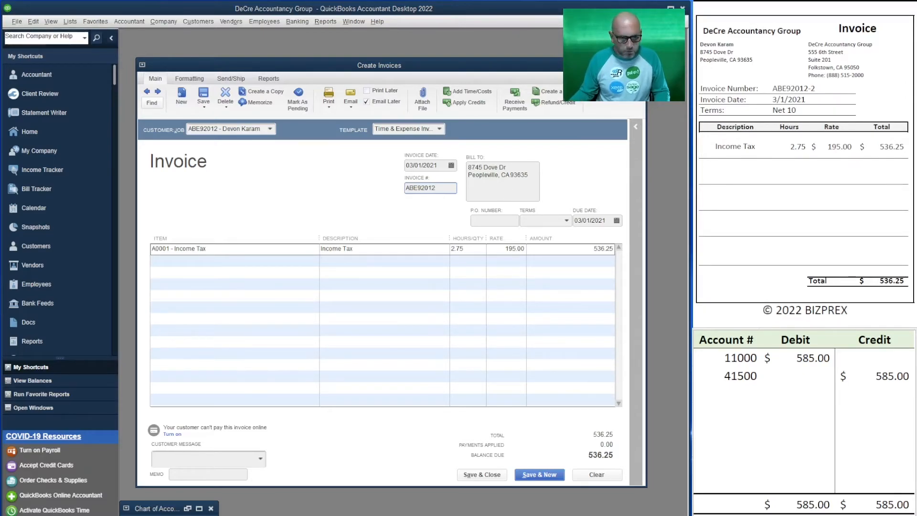
left_click(445, 186)
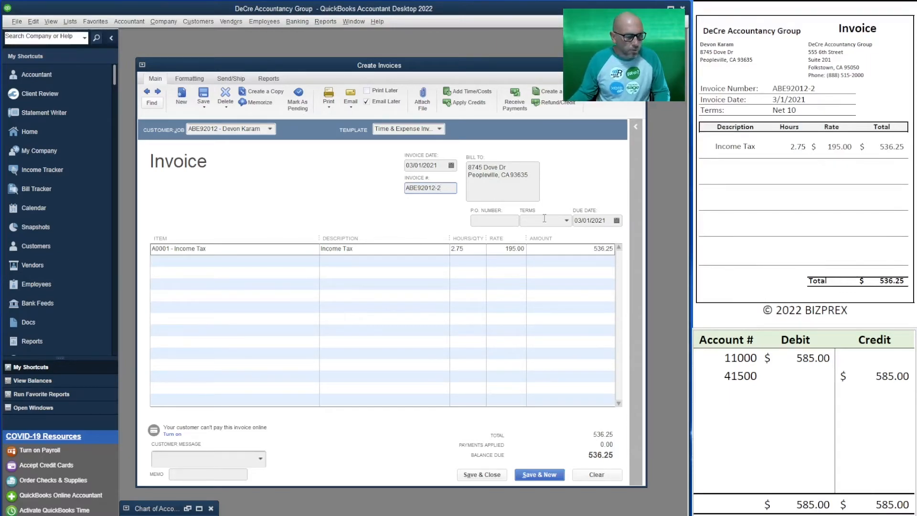
Step: Give the invoice Net 10 terms and record it in the T-account table as a 536.25 debit to 11000 and a 536.25 credit to 41500
left_click(567, 220)
left_click(547, 297)
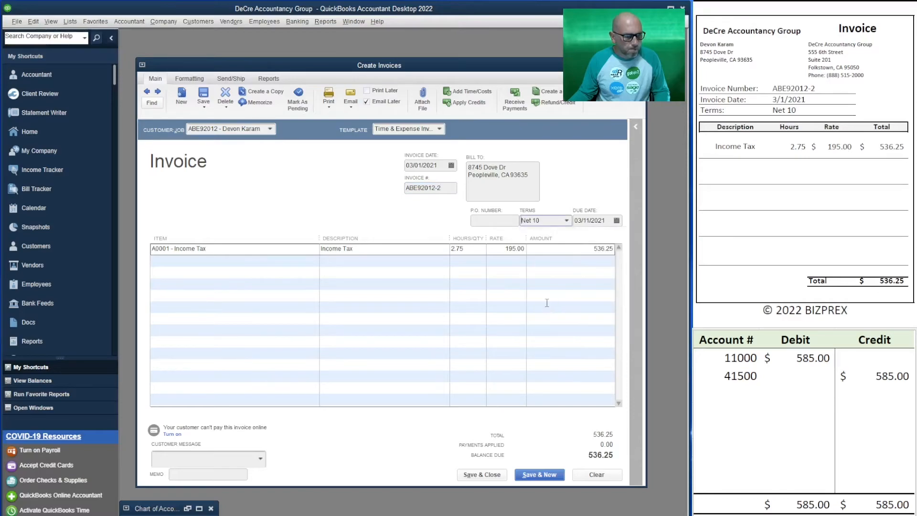
left_click(805, 353)
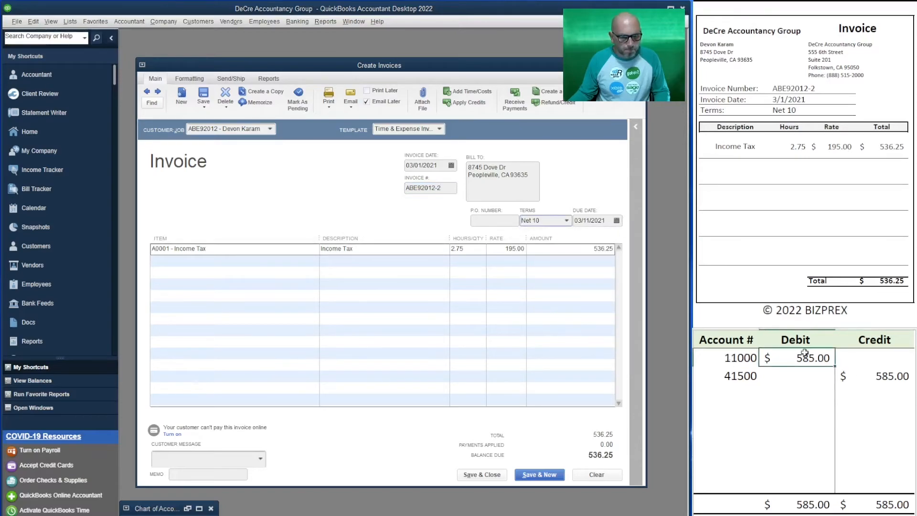
type("536.25")
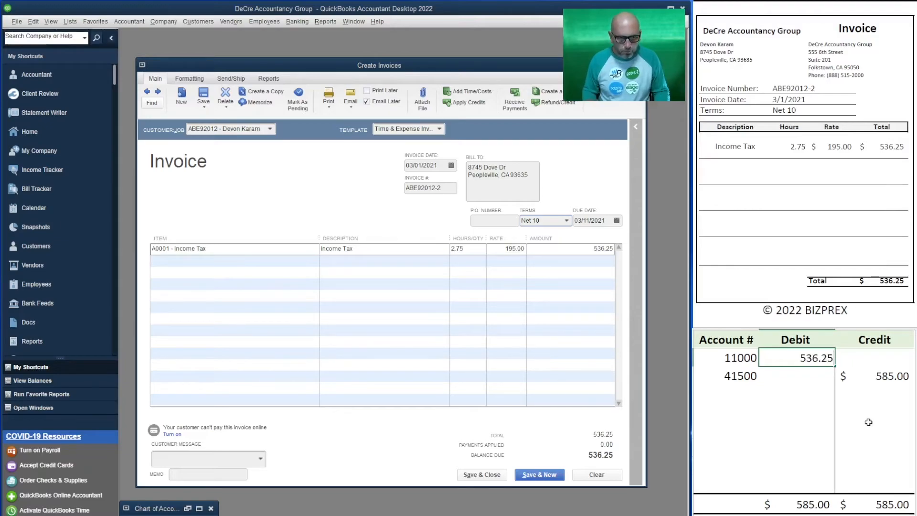
key("Return")
key("Right")
type("536.25")
key("Return")
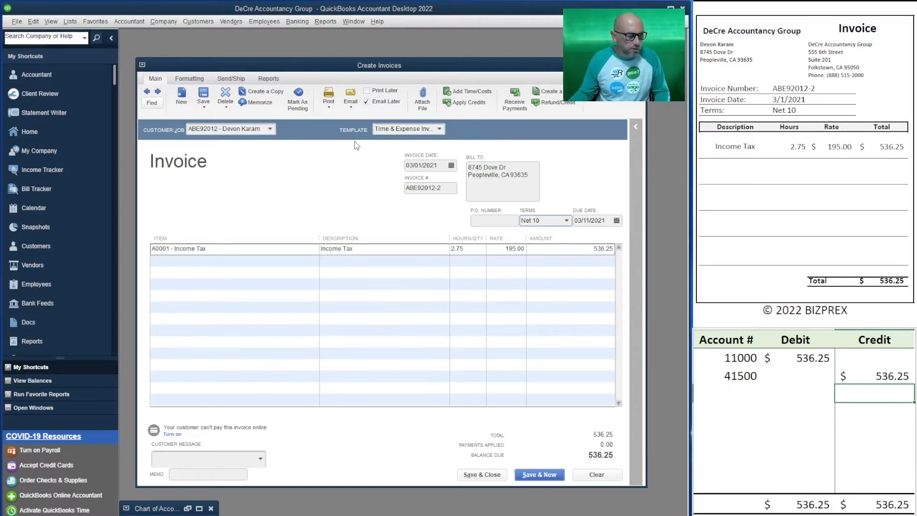
Step: Turn off Email Later on the 536.25 invoice and save it to start a new one, keeping the terms permanently for the customer
left_click(369, 103)
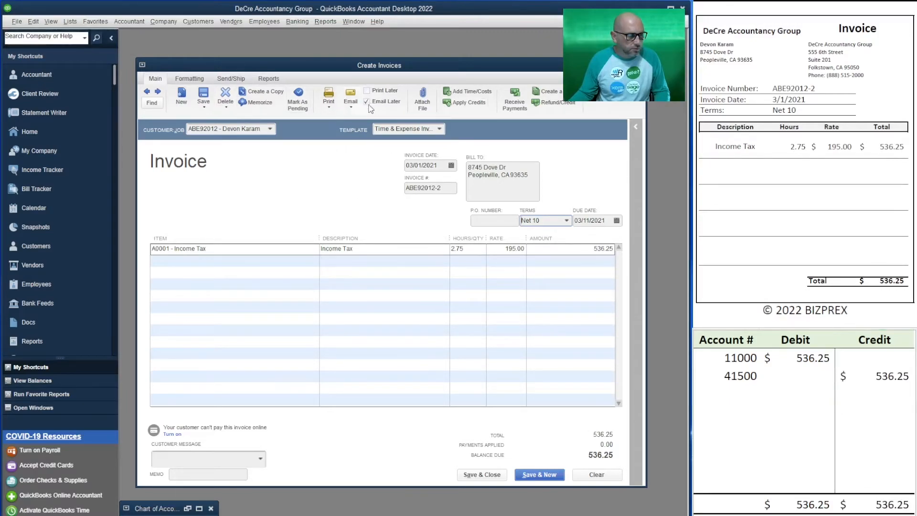
left_click(544, 476)
left_click(430, 181)
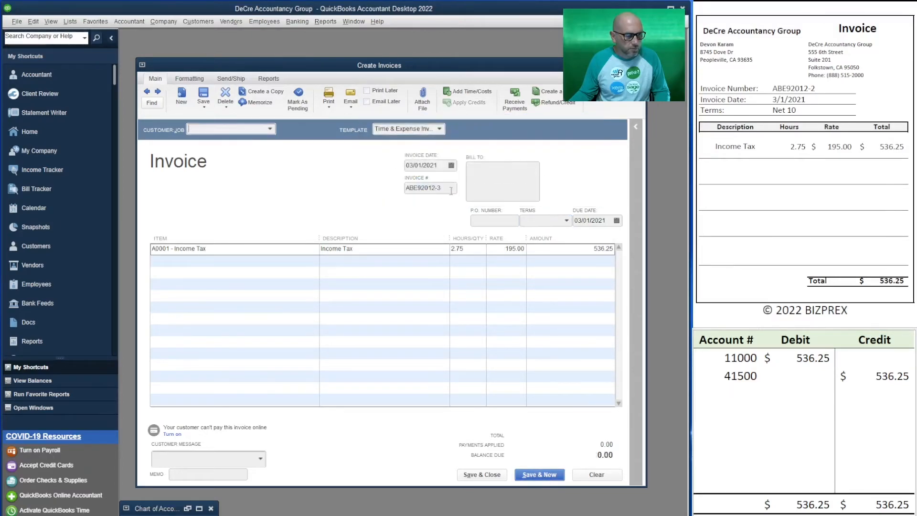
Step: Invoice the next source customer's 3.5 hours of billable Income Tax time with Email Later off, entering that source's invoice number
scroll(804, 165, "down", 7)
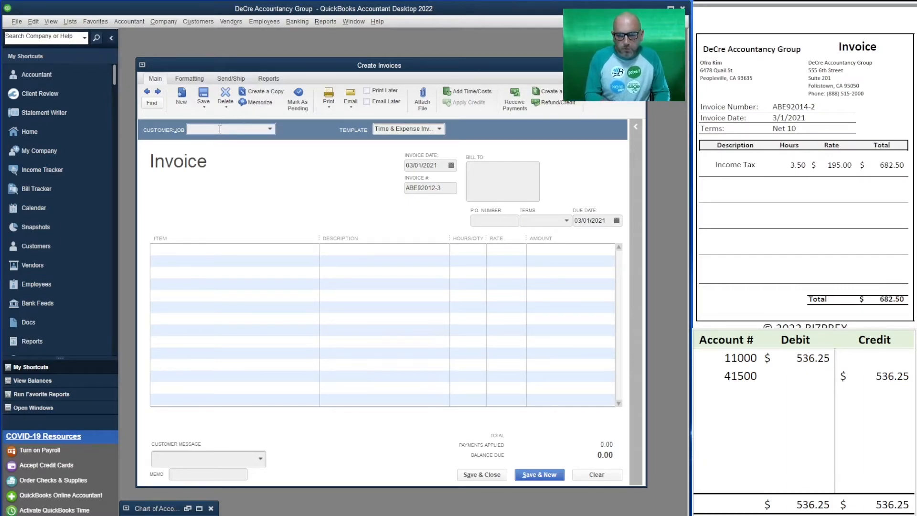
left_click(270, 129)
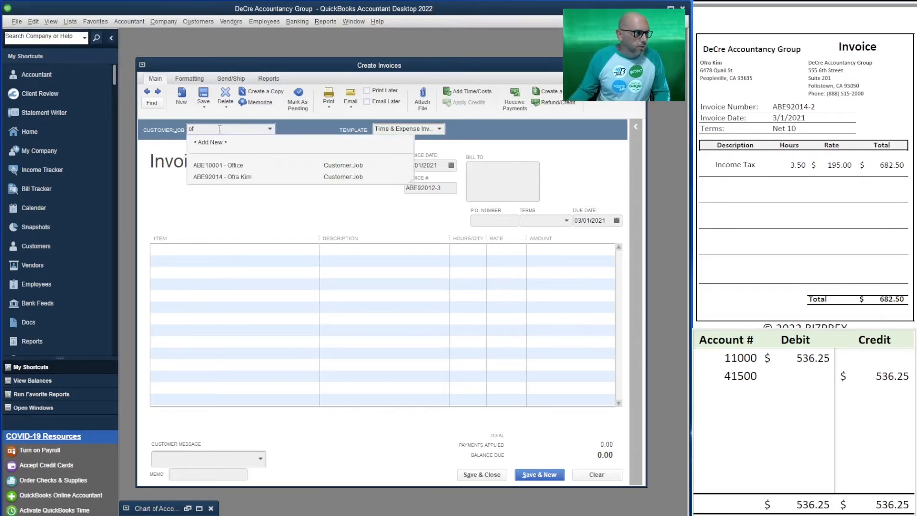
left_click(270, 177)
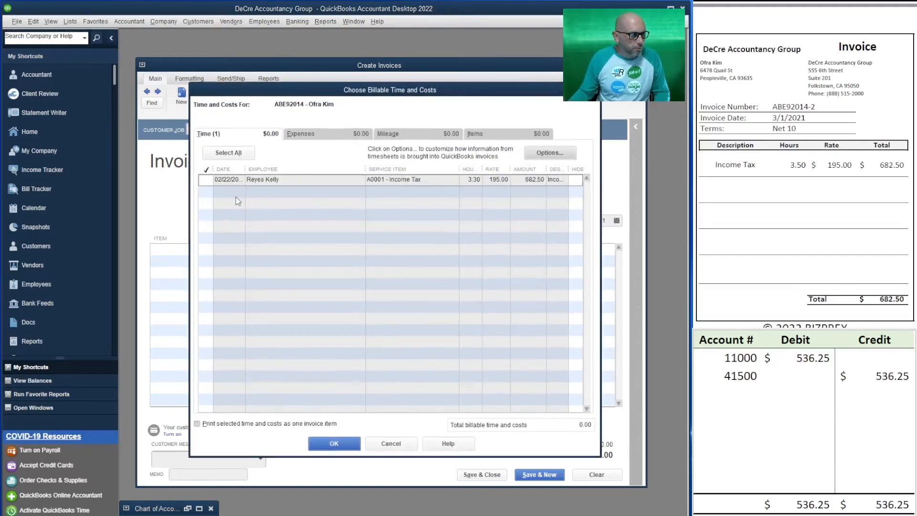
left_click(229, 153)
left_click(335, 443)
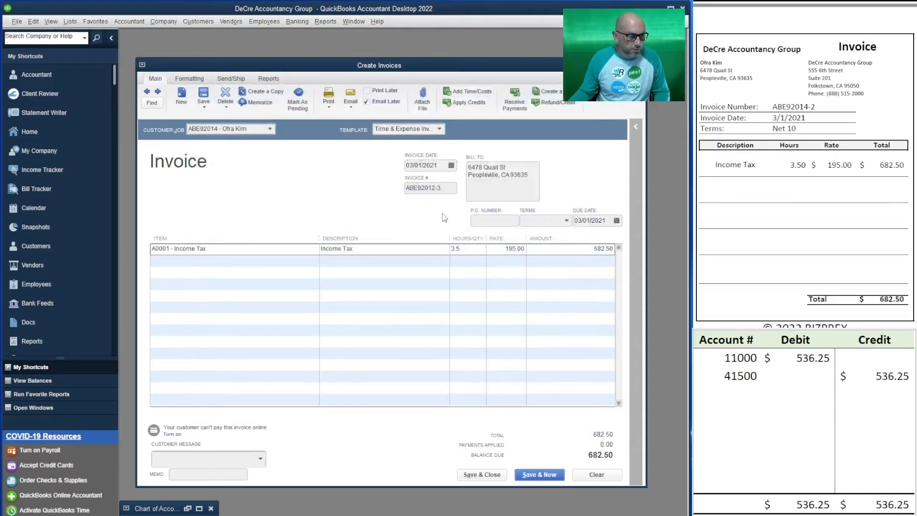
left_click(367, 102)
left_click(444, 188)
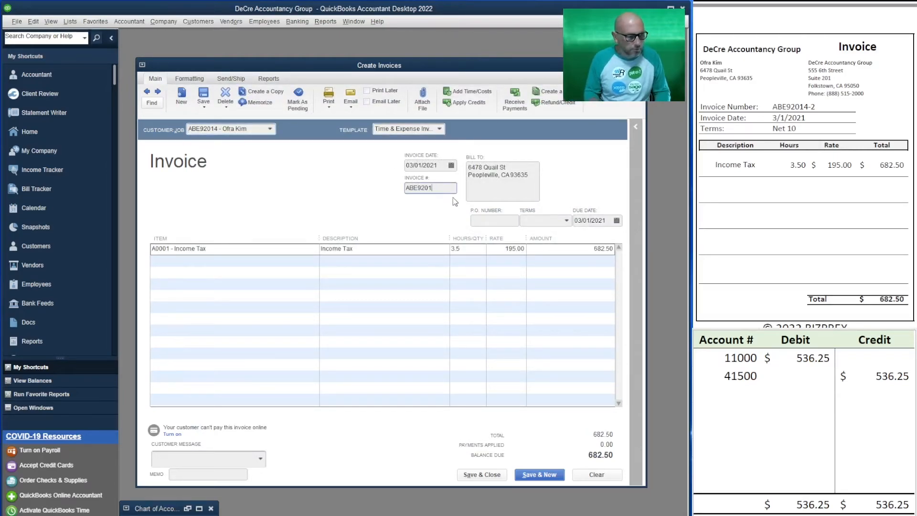
type("4-2")
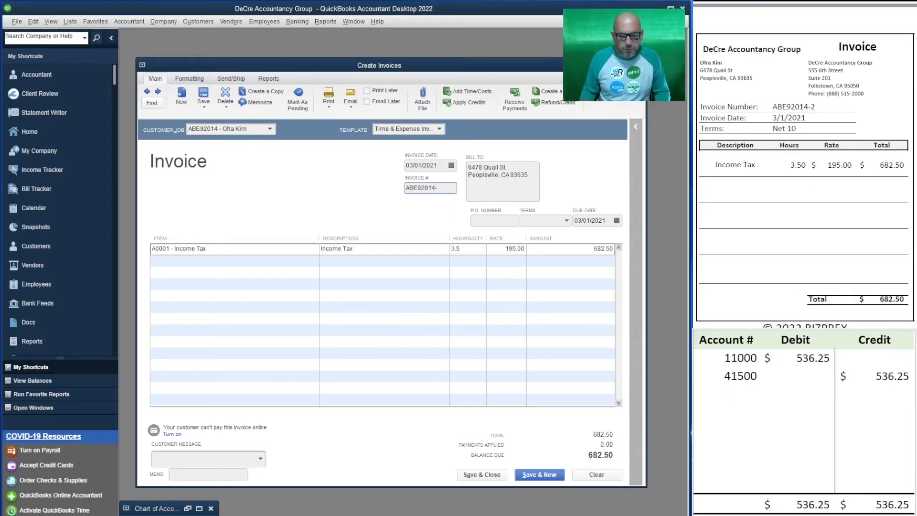
Step: Set the invoice's terms to Net 10 and record it in the T-account table as a 682.50 debit to 11000 and credit to 41500
left_click(566, 221)
left_click(546, 305)
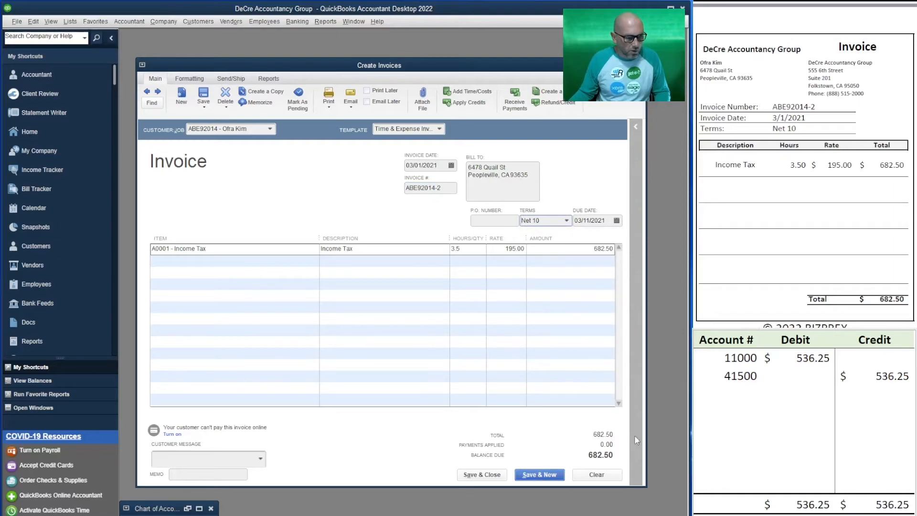
left_click(821, 363)
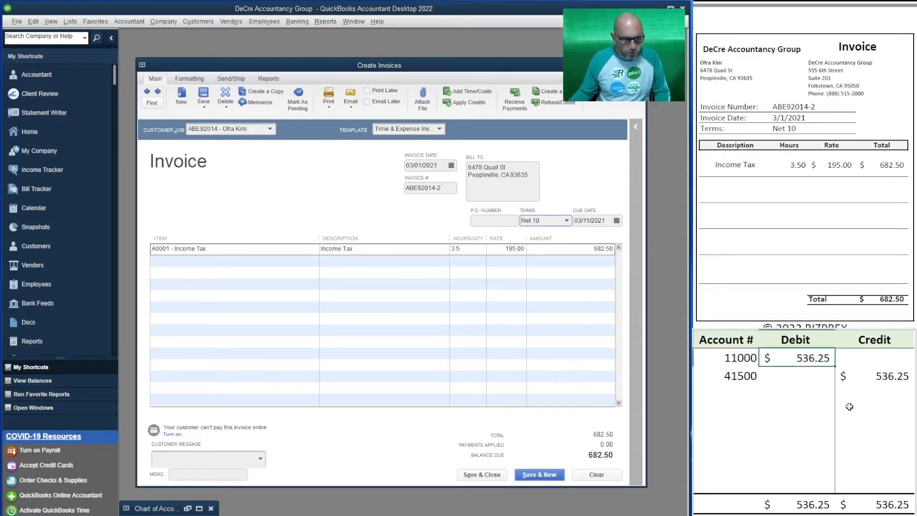
type("682.50")
key("Return")
type("682.50")
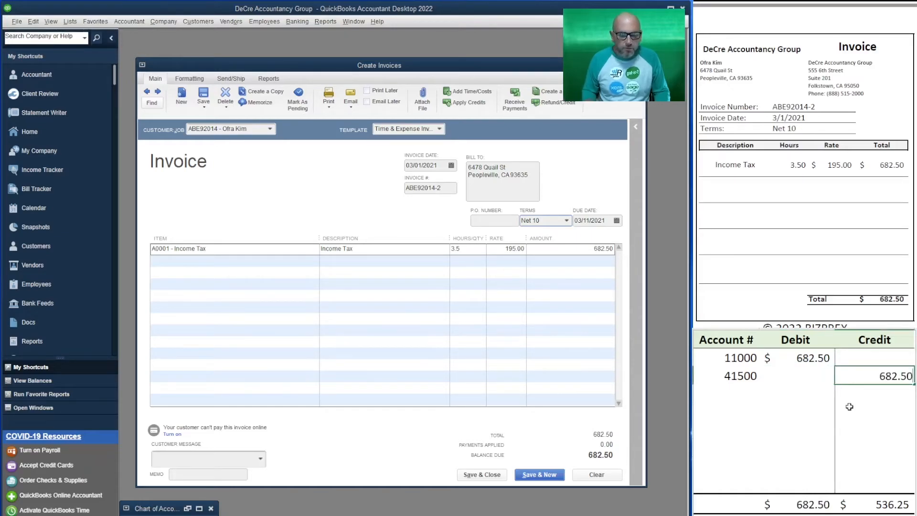
key("Return")
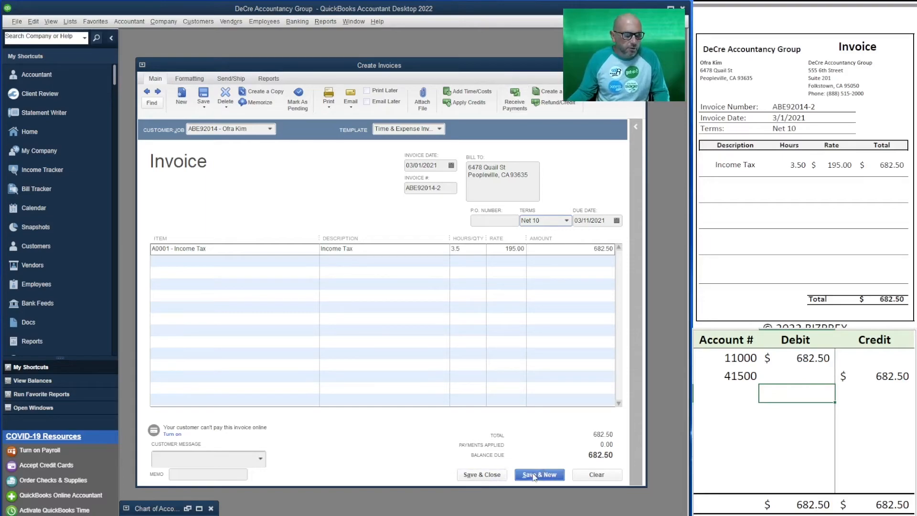
Step: Save and close the 682.50 invoice with its terms made permanent for the customer, and close the Chart of Accounts
left_click(472, 476)
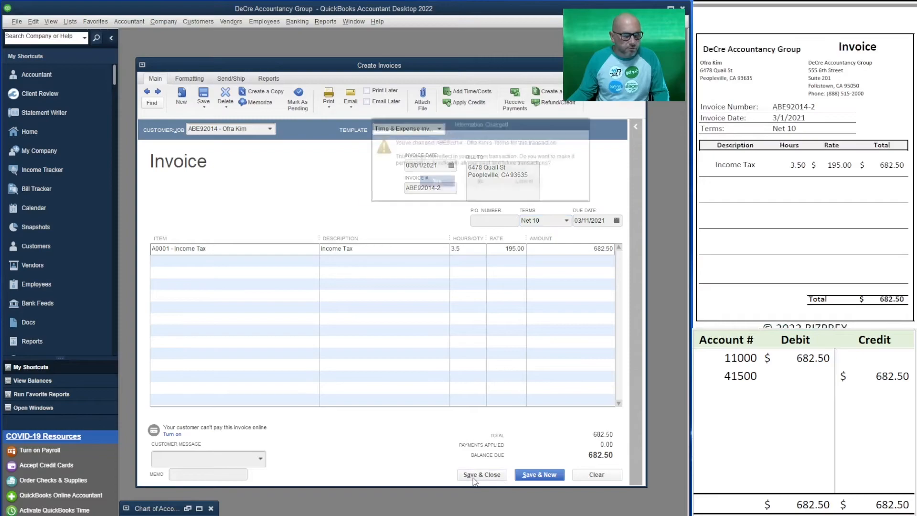
left_click(431, 184)
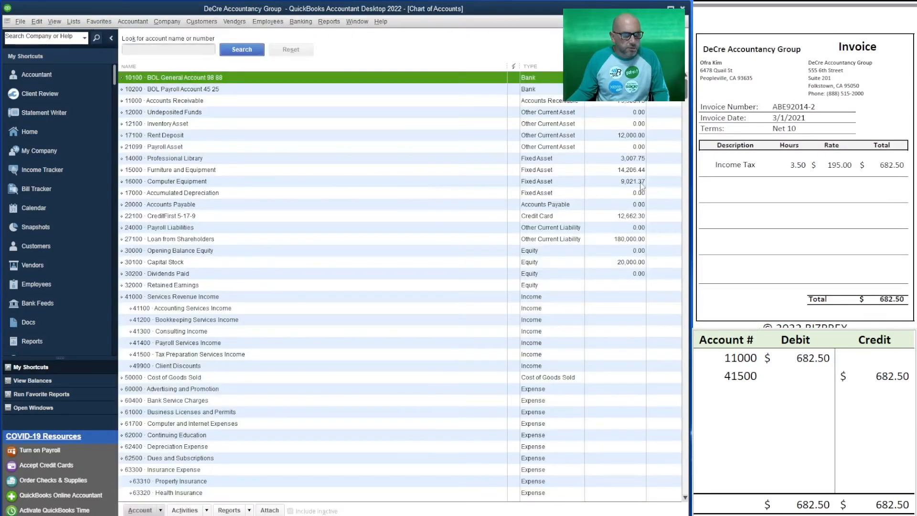
left_click(797, 393)
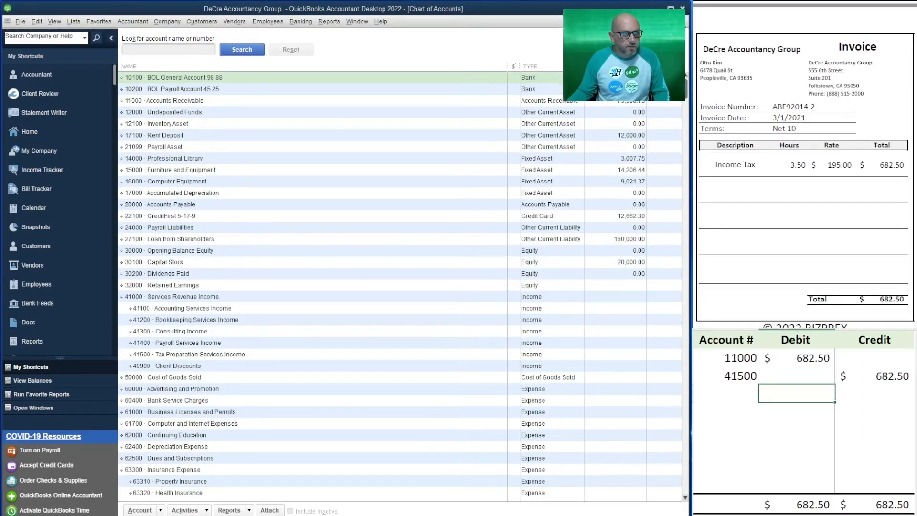
left_click(683, 22)
Step: Clear the account numbers, debit and credit entries from the T-account table
left_click(797, 393)
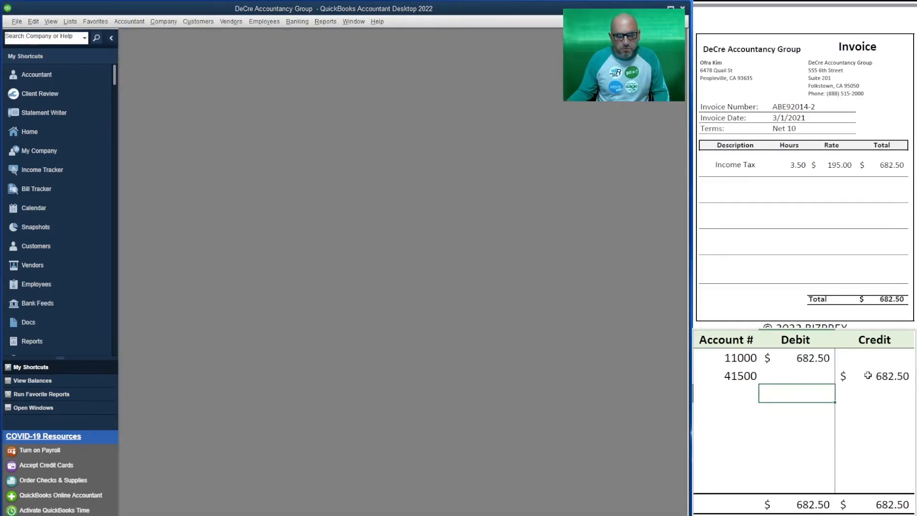
left_click_drag(868, 375, 741, 362)
key("Delete")
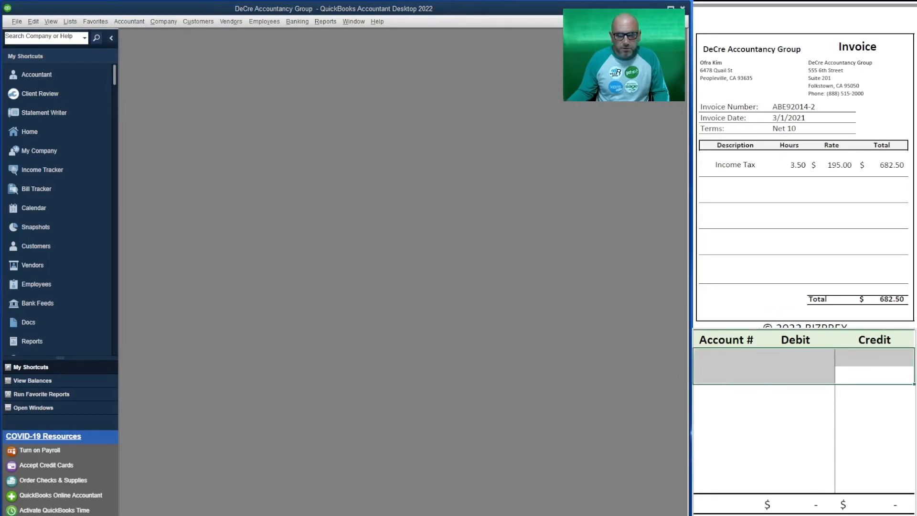
Step: Start a credit memo for Soft Drinks 2U, LLC from the next source document and date it 03/04/2021
scroll(805, 162, "down", 15)
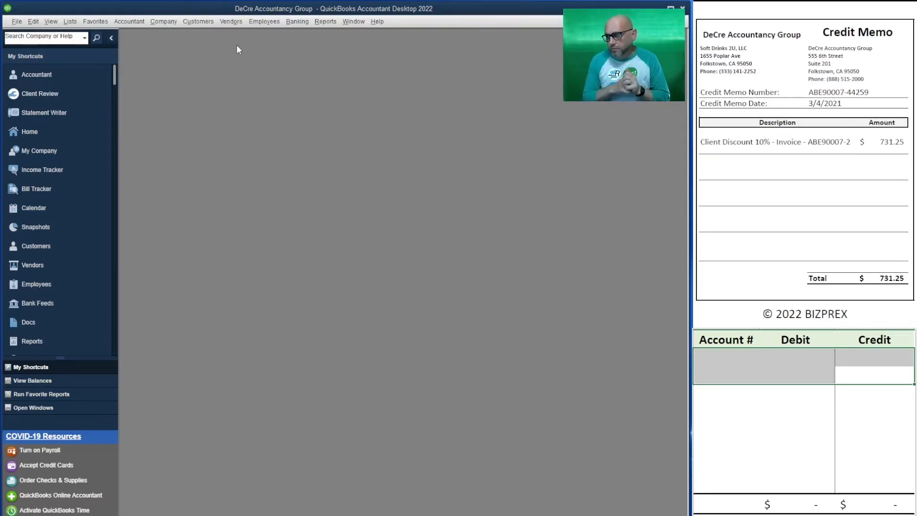
left_click(163, 23)
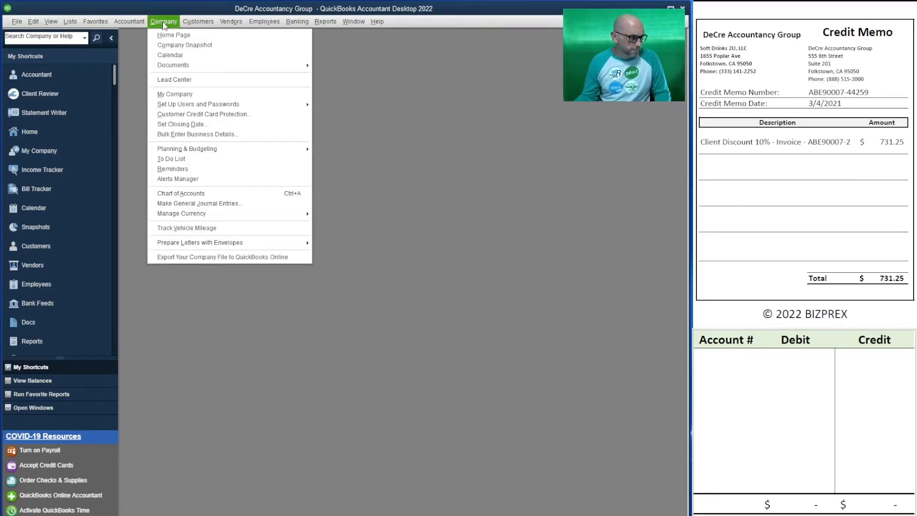
mouse_move(197, 22)
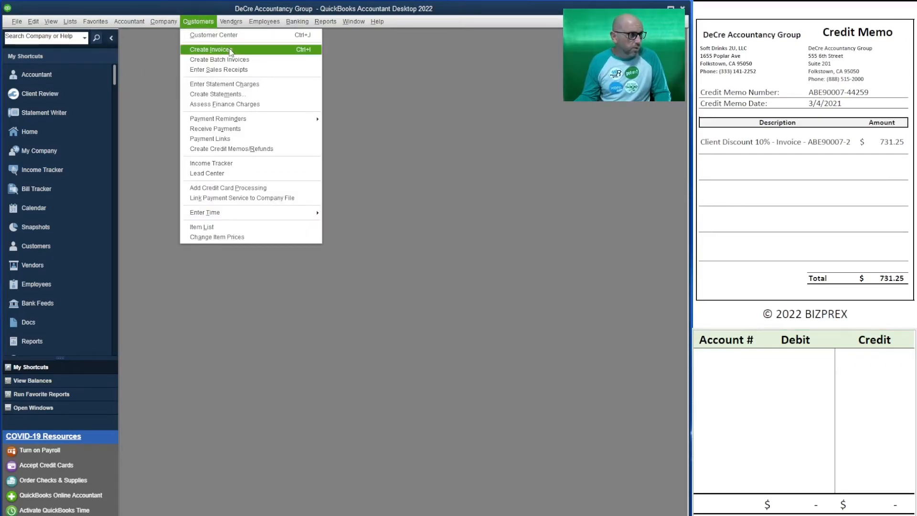
left_click(252, 148)
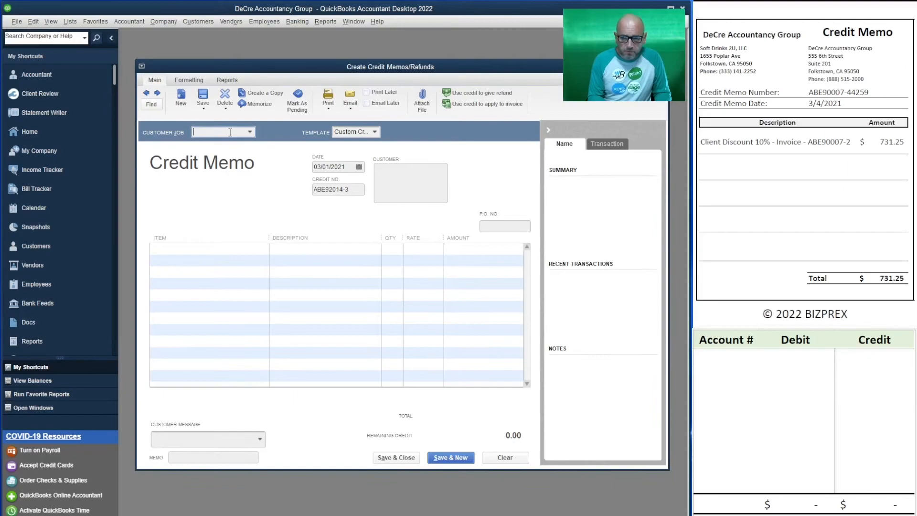
type("sof")
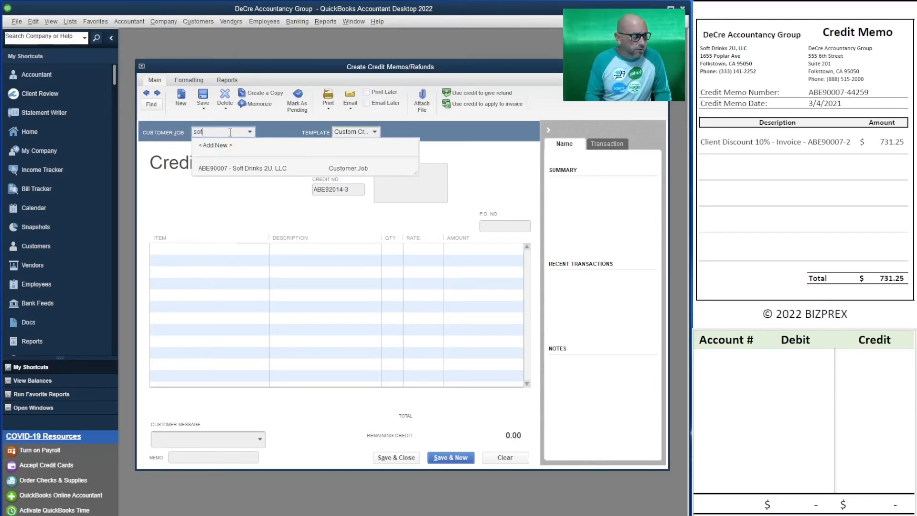
left_click(240, 168)
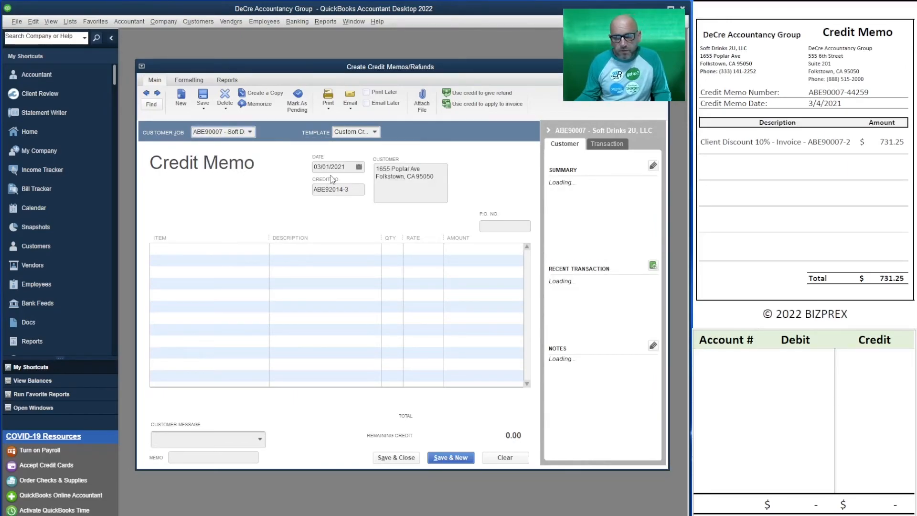
left_click(359, 167)
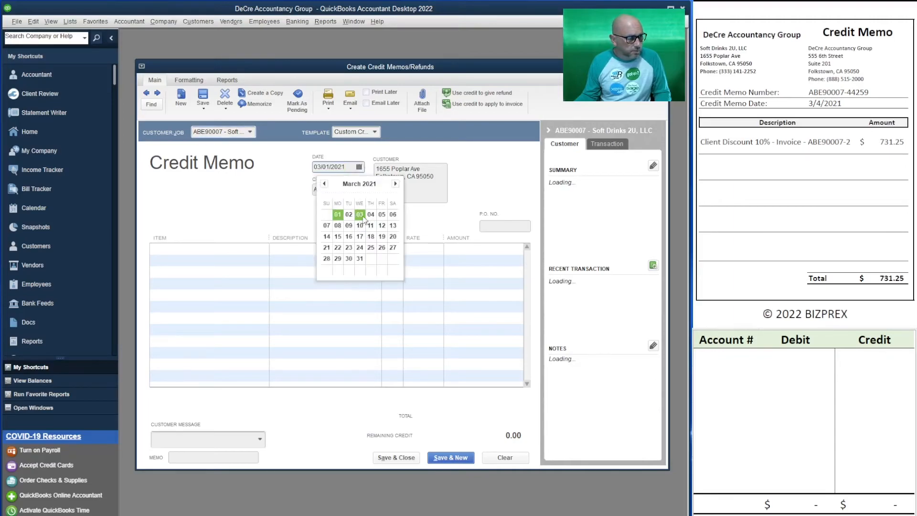
left_click(371, 215)
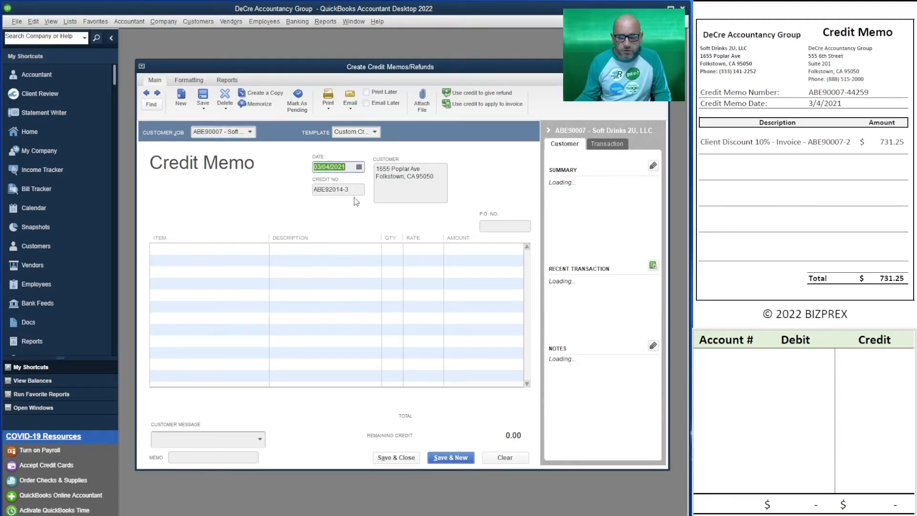
Step: Copy the credit memo number from the source document into the credit memo's number field
left_click_drag(869, 93, 808, 93)
key("ctrl+c")
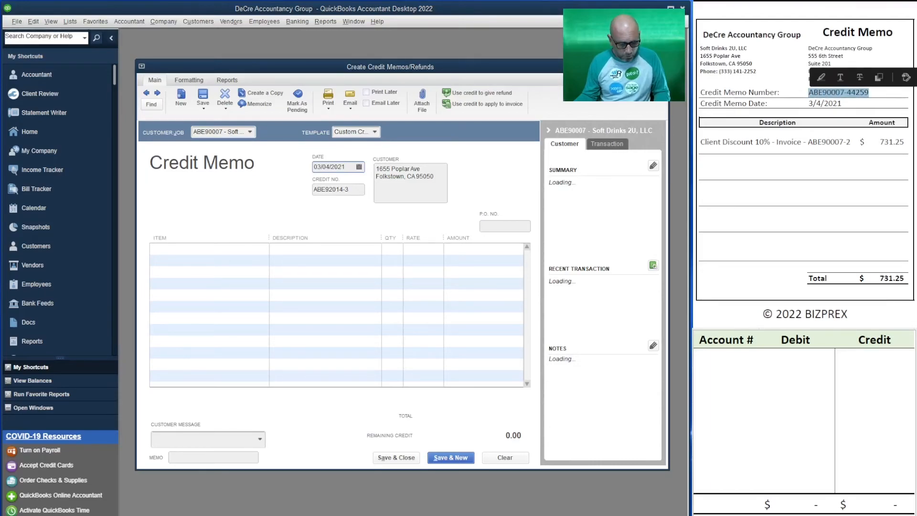
left_click(338, 189)
type("ABE90007-44")
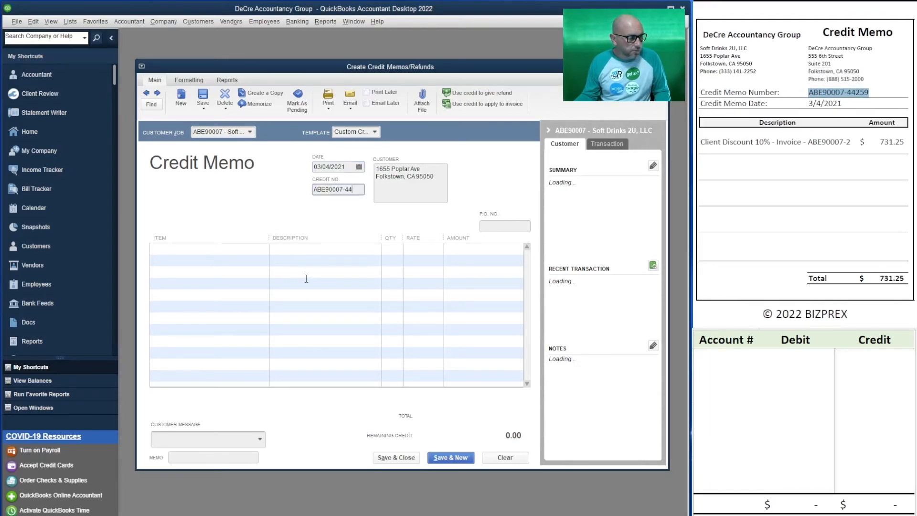
Step: Add a D0001 - Client Discount line with an amount of 731.25 to the credit memo
left_click(310, 249)
key("ctrl+v")
left_click(256, 245)
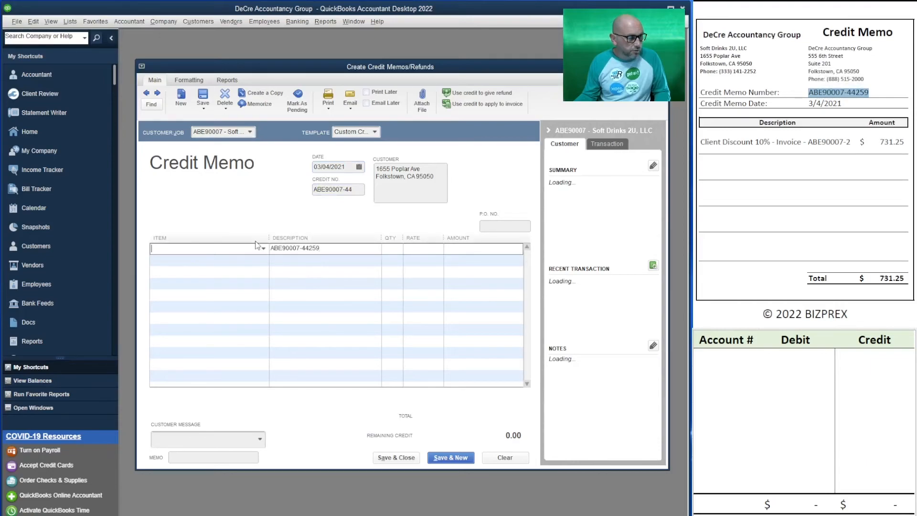
left_click(263, 248)
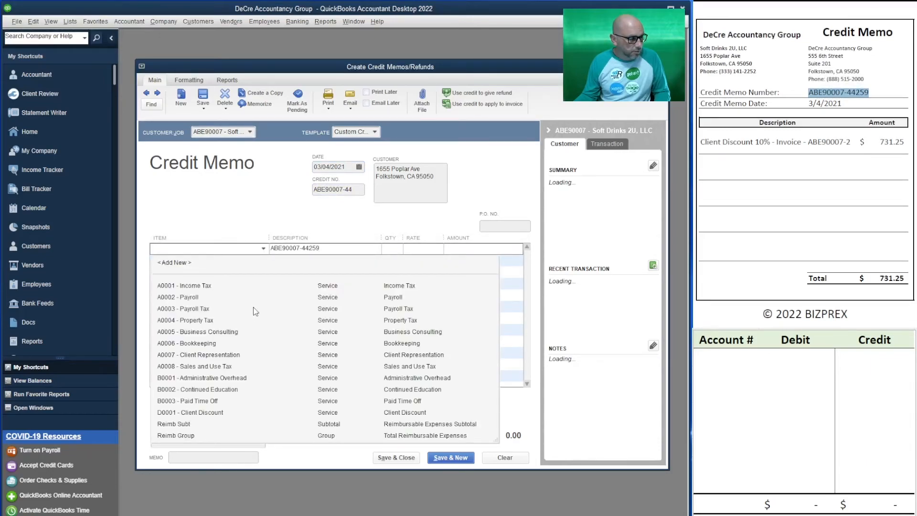
left_click(228, 413)
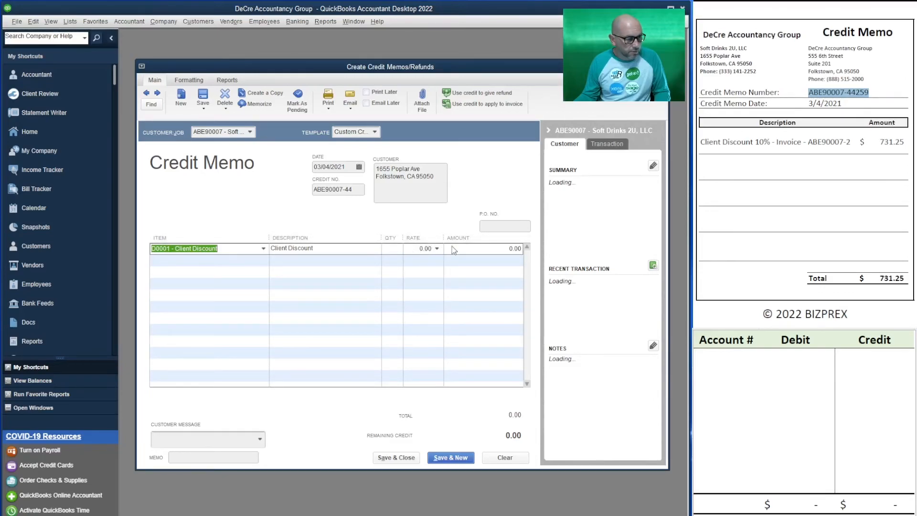
left_click(512, 249)
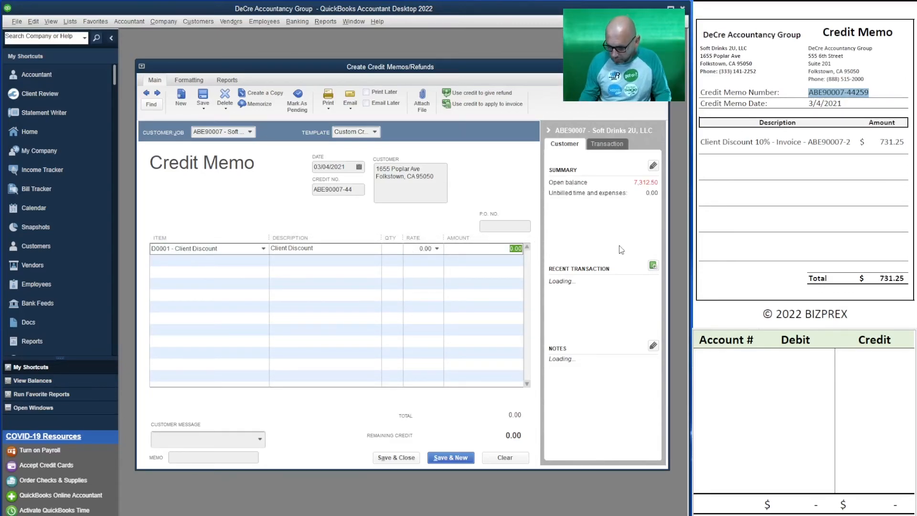
type("731.25")
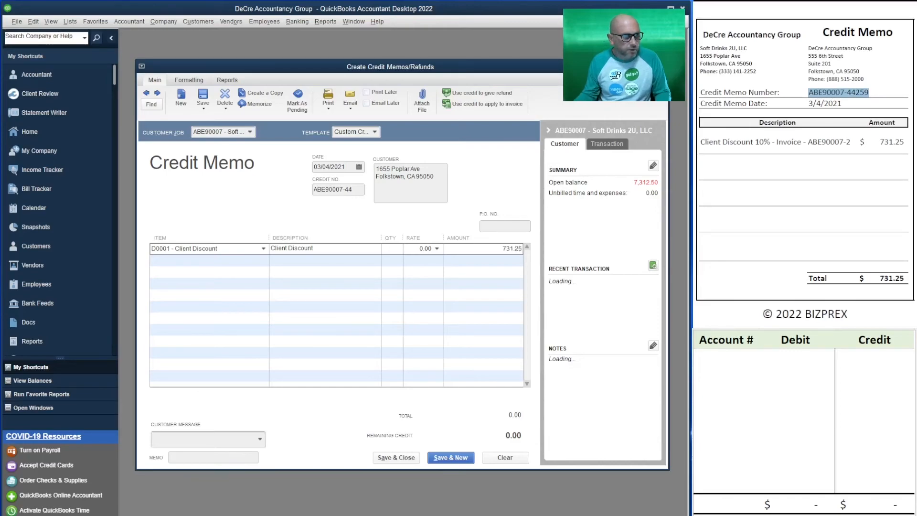
key("Tab")
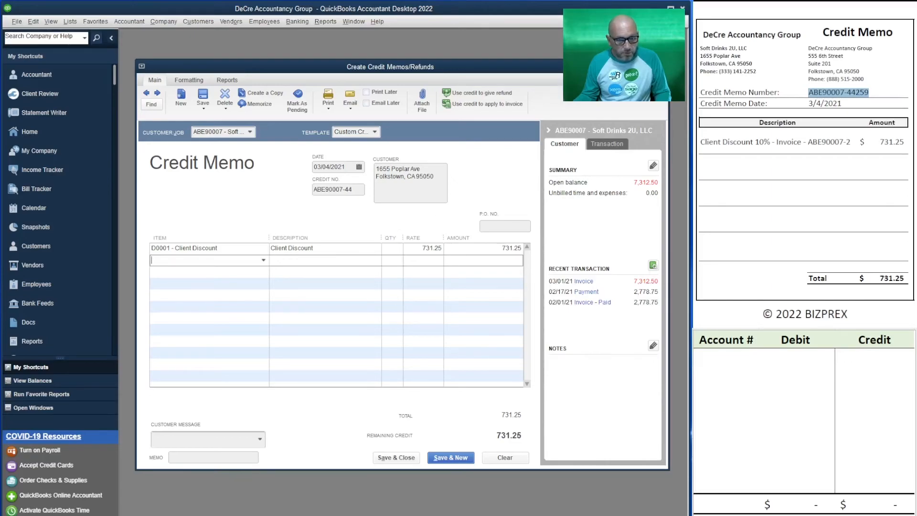
Step: Record a 731.25 credit to account 11000 in the first row of the T-account table
left_click(720, 360)
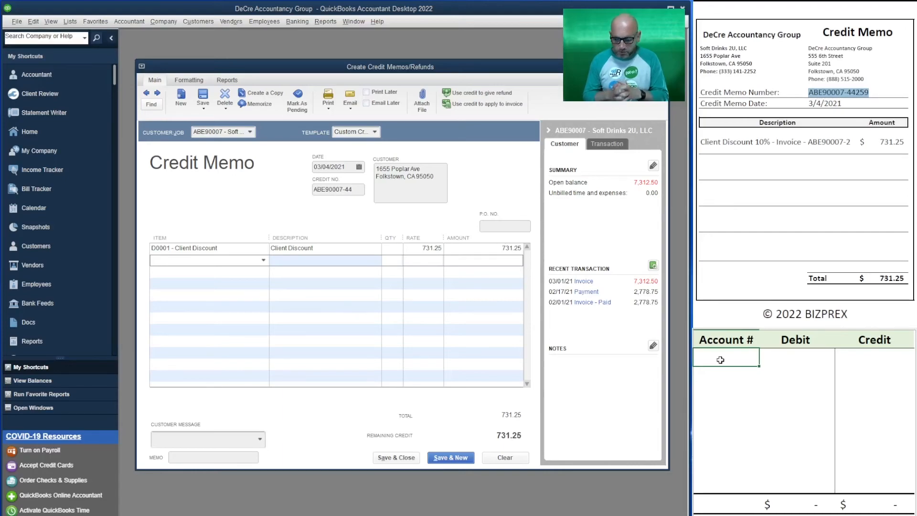
type("11000")
key("Tab")
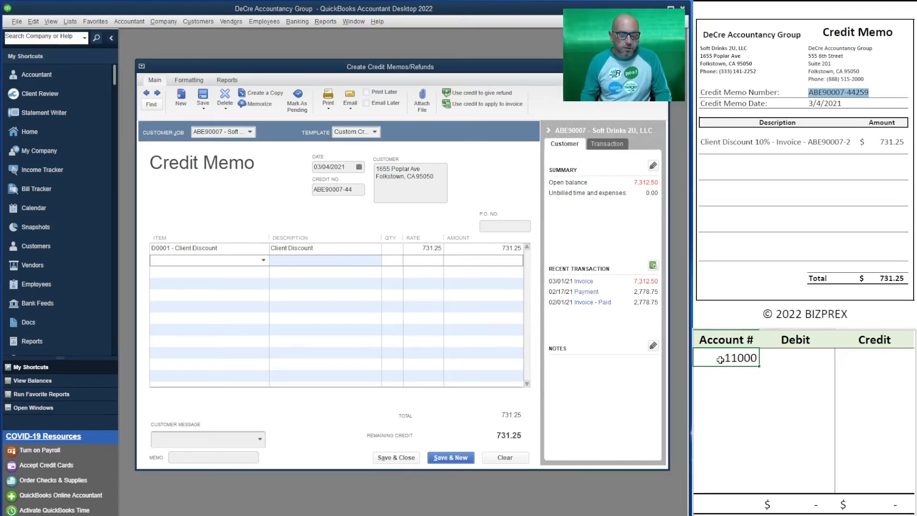
key("Tab")
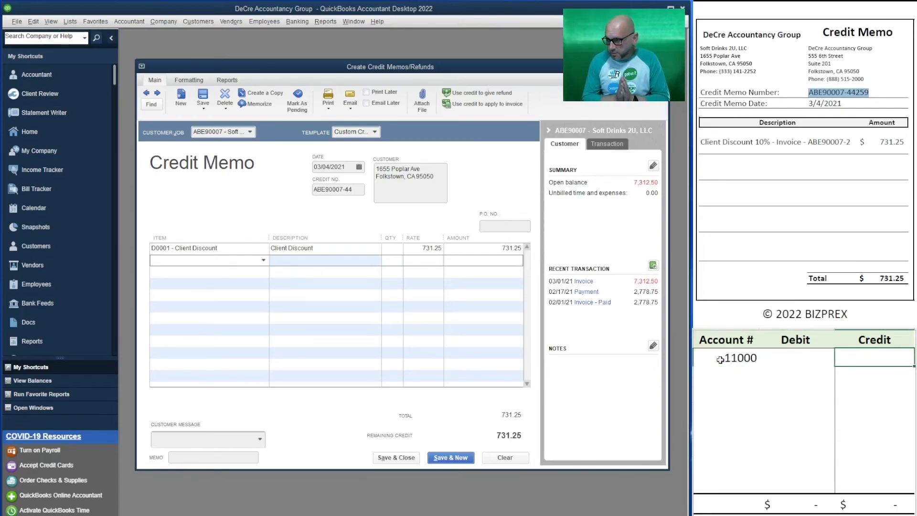
type("731.25")
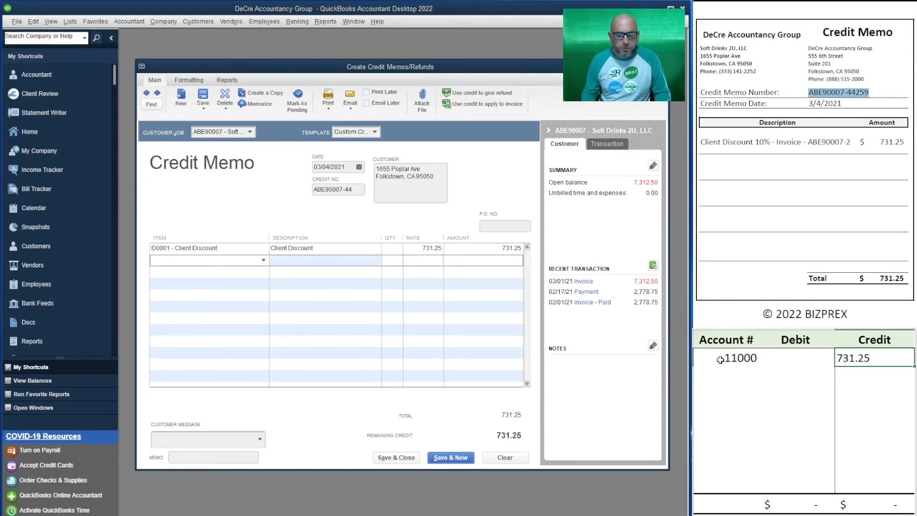
key("Return")
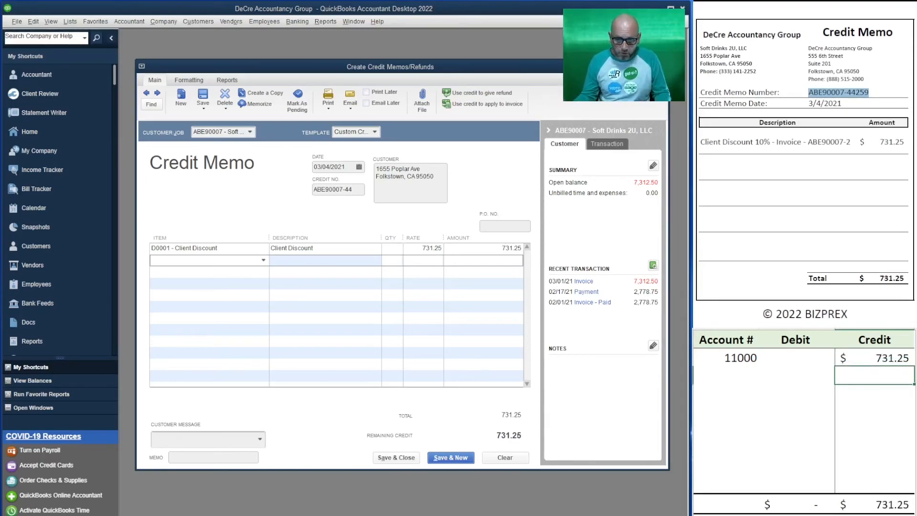
left_click(873, 104)
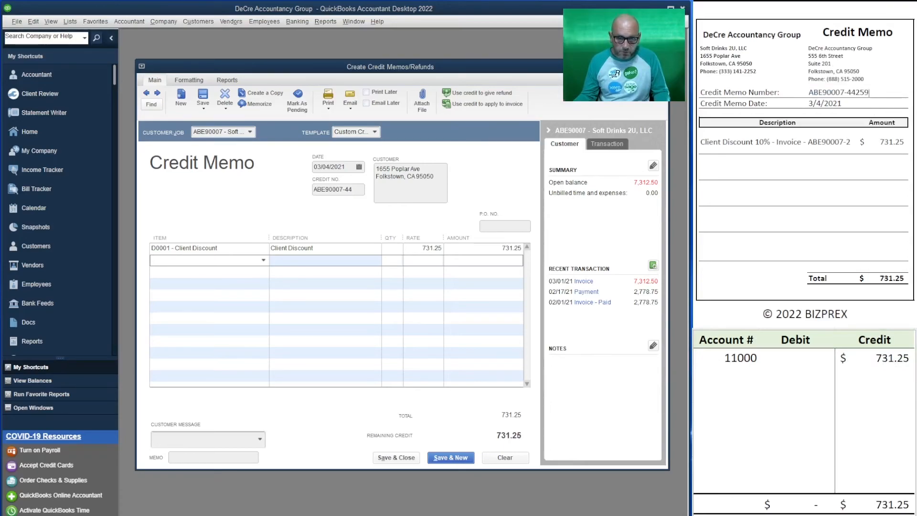
Step: Record a 731.25 debit to account 49900 in the second row of the T-account table
left_click(717, 372)
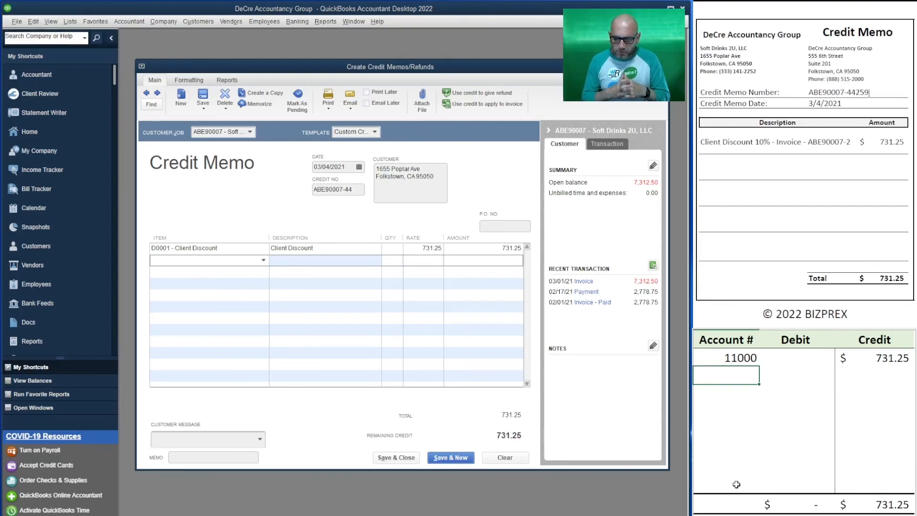
type("49900")
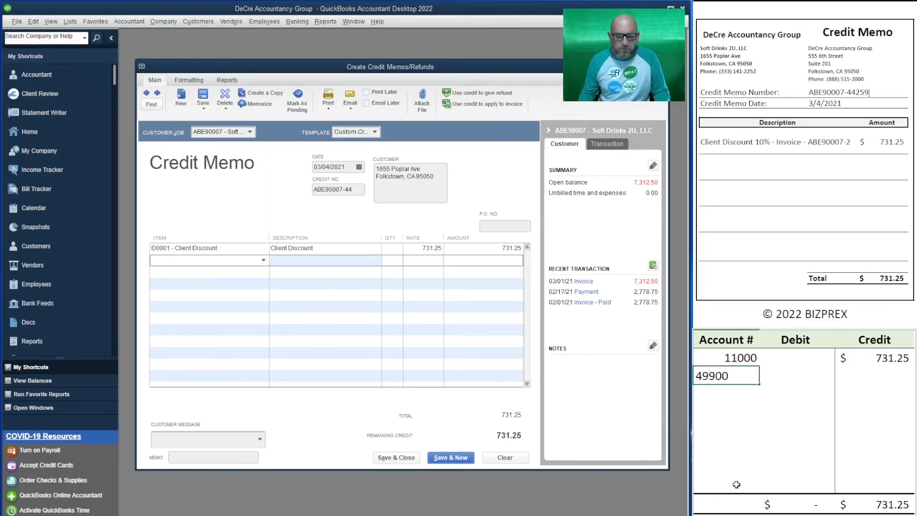
key("Return")
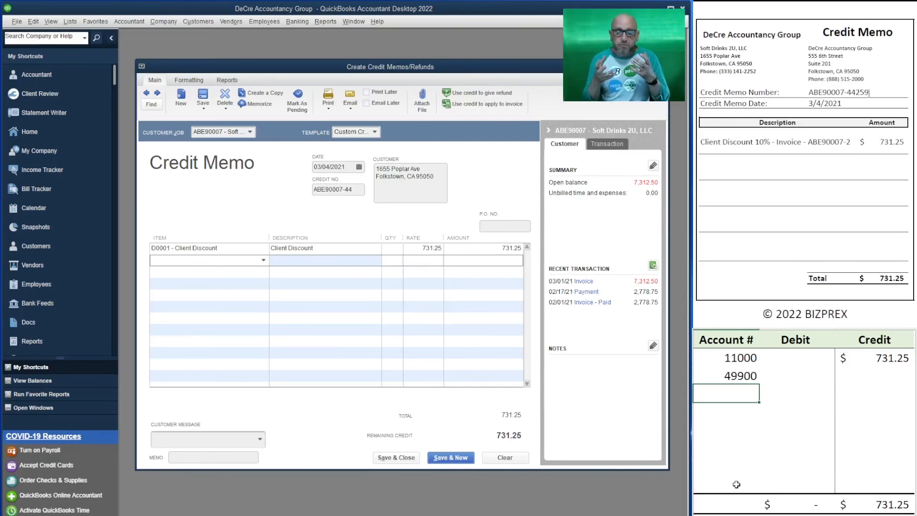
key("Right")
key("Up")
type("731.25")
key("Return")
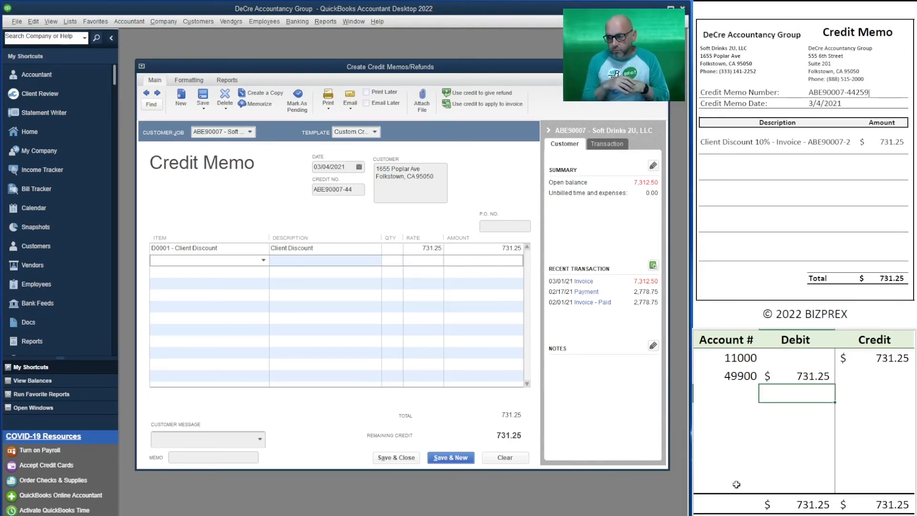
Step: Try 41000 as the account for the 731.25 debit in the T-account table, and set it back to 49900
type("41000")
key("Return")
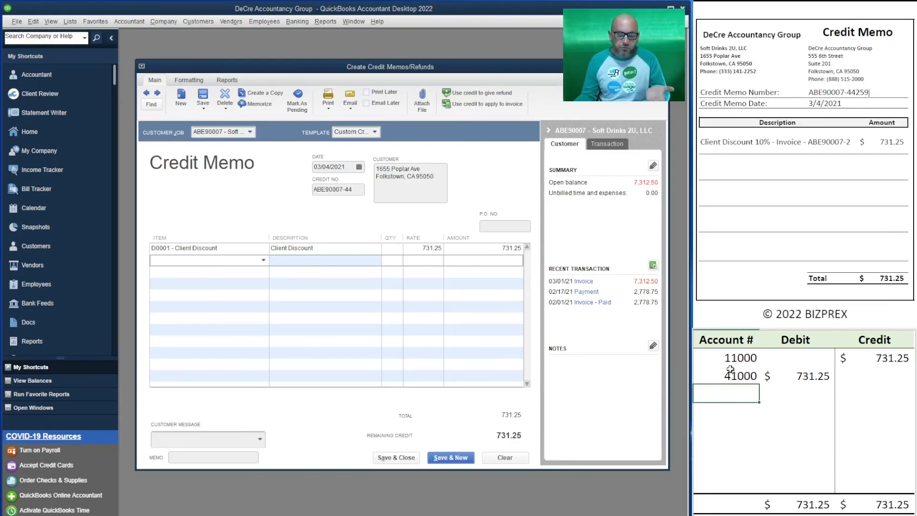
left_click(734, 377)
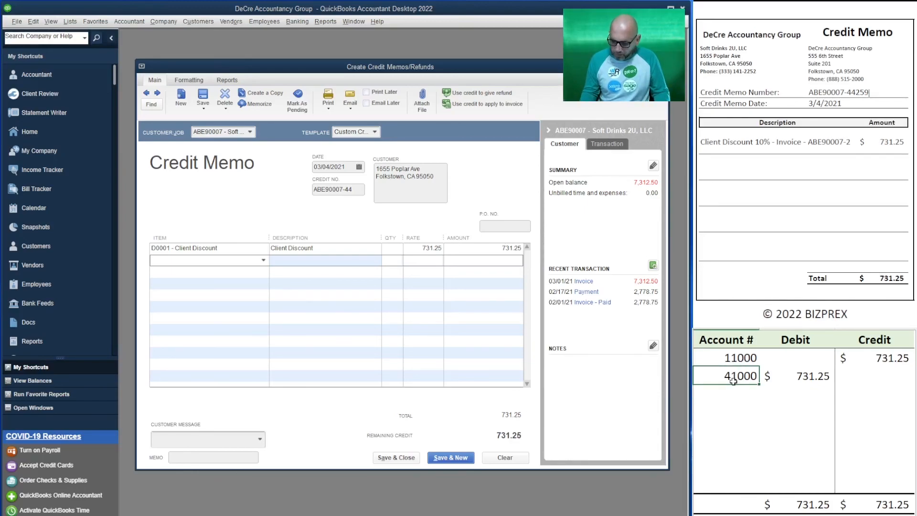
type("49900")
key("Return")
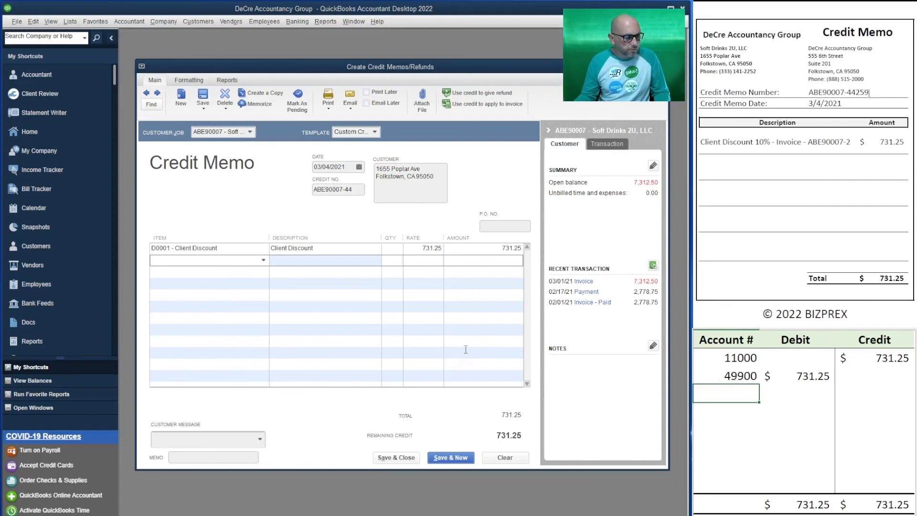
Step: Save the credit memo and apply its 731.25 credit to the customer's 7,312.50 March invoice
left_click(405, 457)
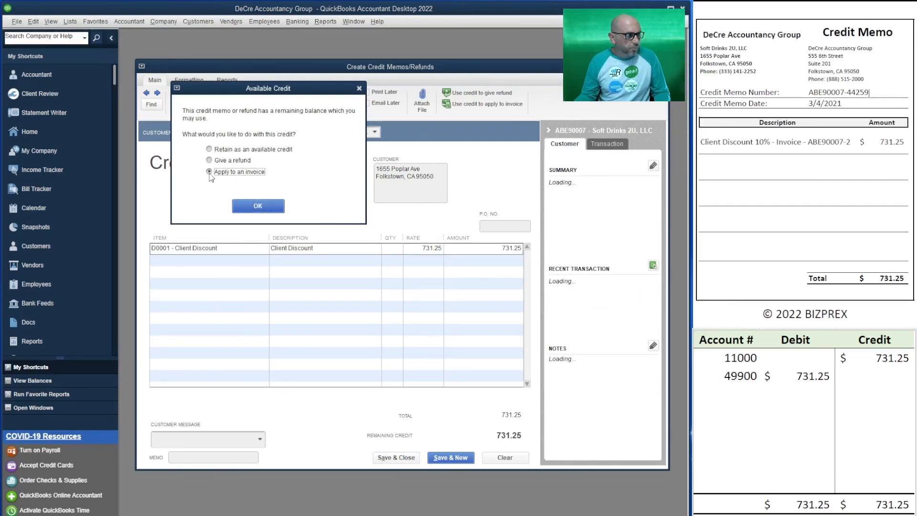
left_click(263, 211)
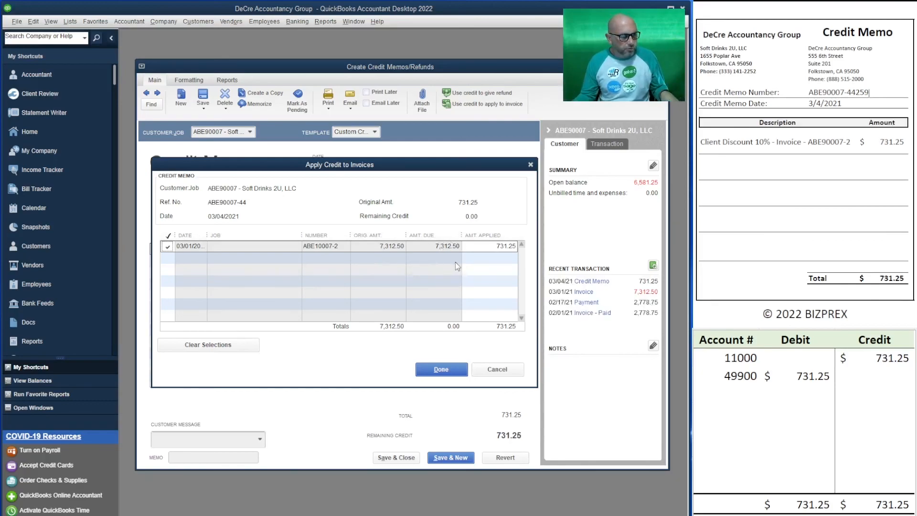
left_click(442, 373)
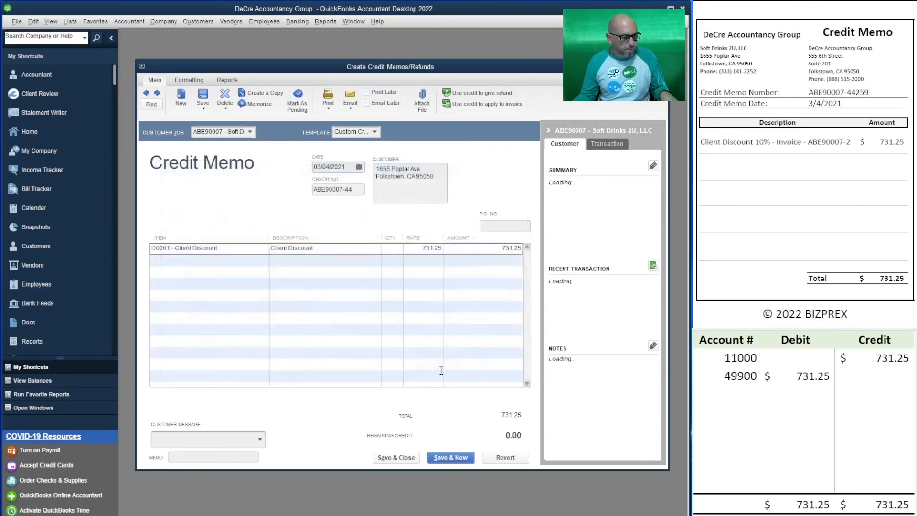